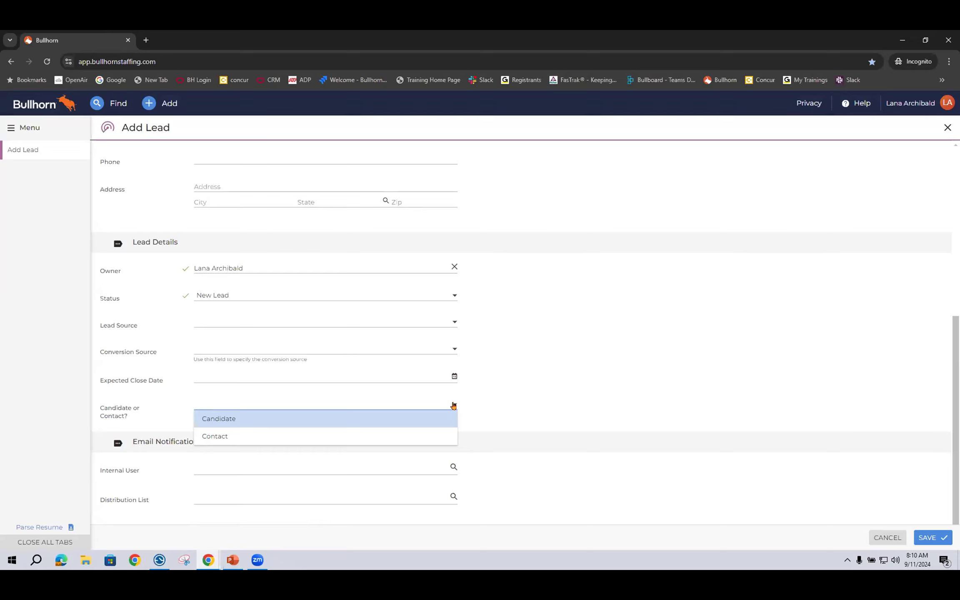
Set the new lead's Candidate or Contact? field to Contact
{"action": "left_click", "coordinate": [312, 441]}
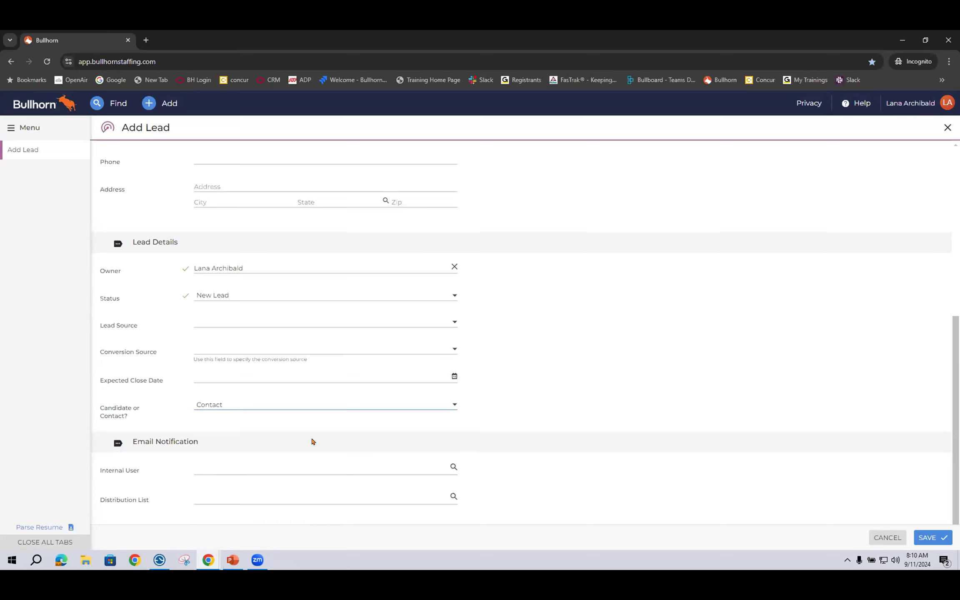
{"action": "scroll", "coordinate": [312, 442], "scroll_direction": "up", "scroll_amount": 5}
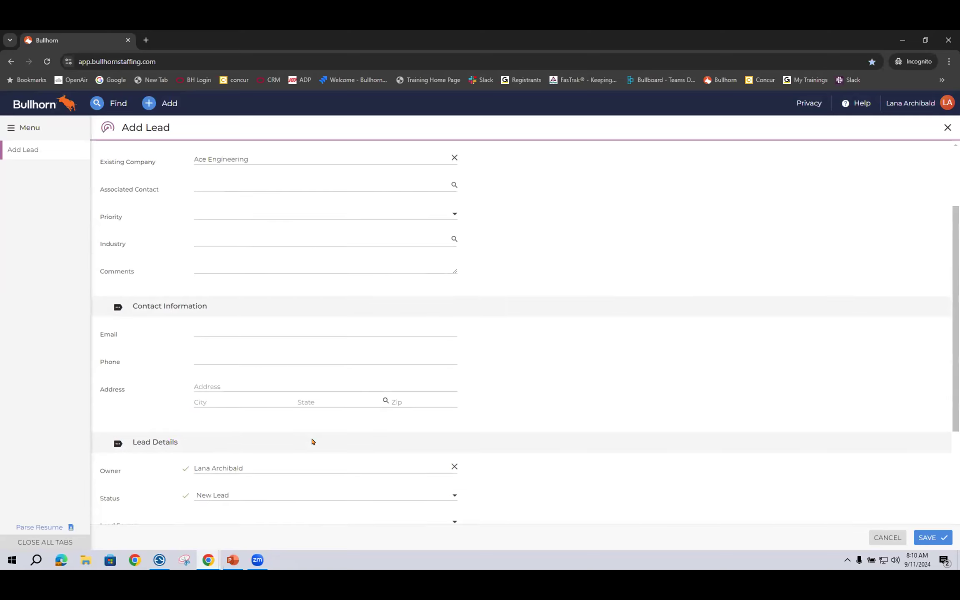
{"action": "scroll", "coordinate": [312, 442], "scroll_direction": "up", "scroll_amount": 3}
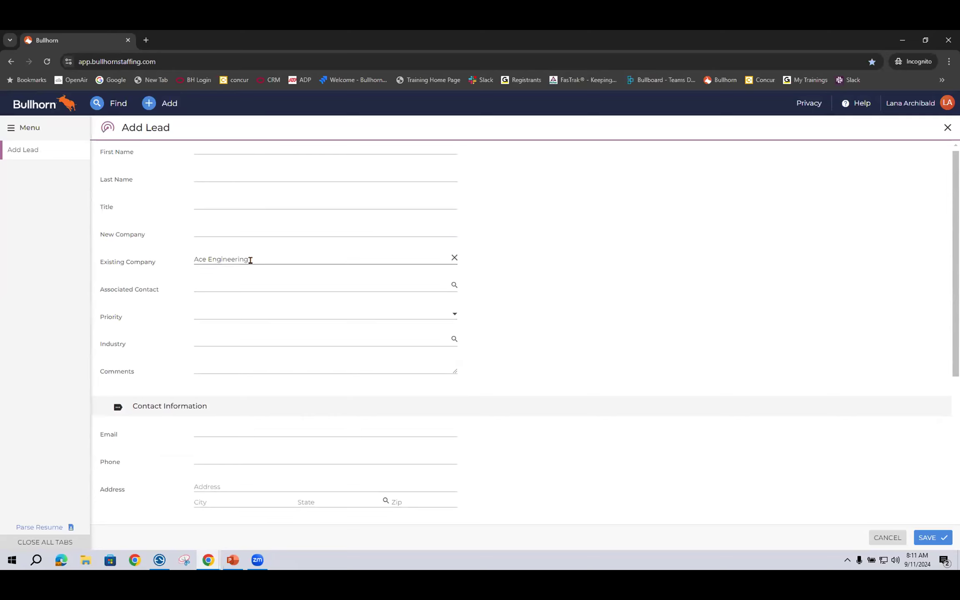
Find the Ace Engineering company record and view the leads listed alongside its contacts
{"action": "left_click", "coordinate": [117, 105]}
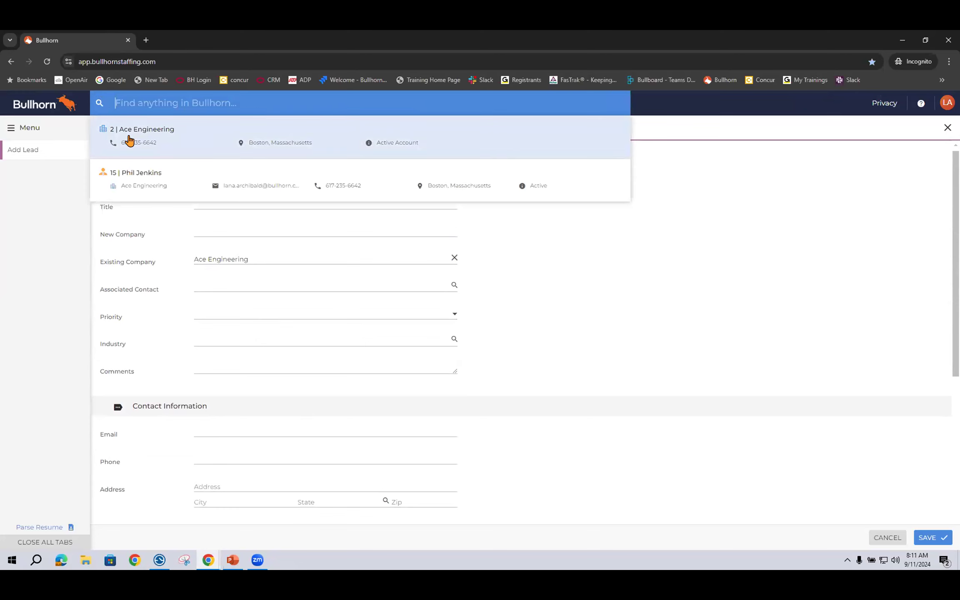
{"action": "left_click", "coordinate": [130, 141]}
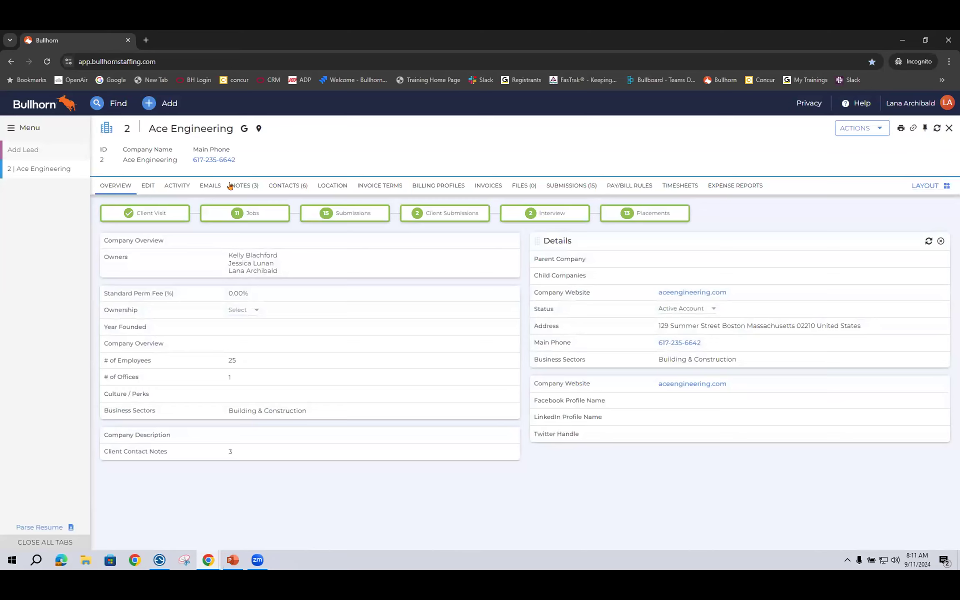
{"action": "left_click", "coordinate": [288, 188]}
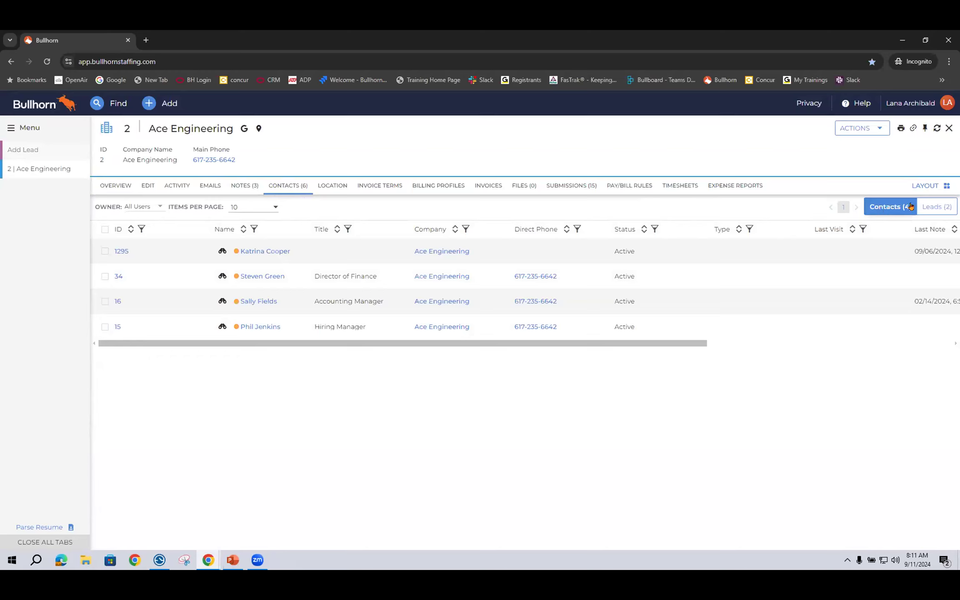
{"action": "left_click", "coordinate": [932, 207]}
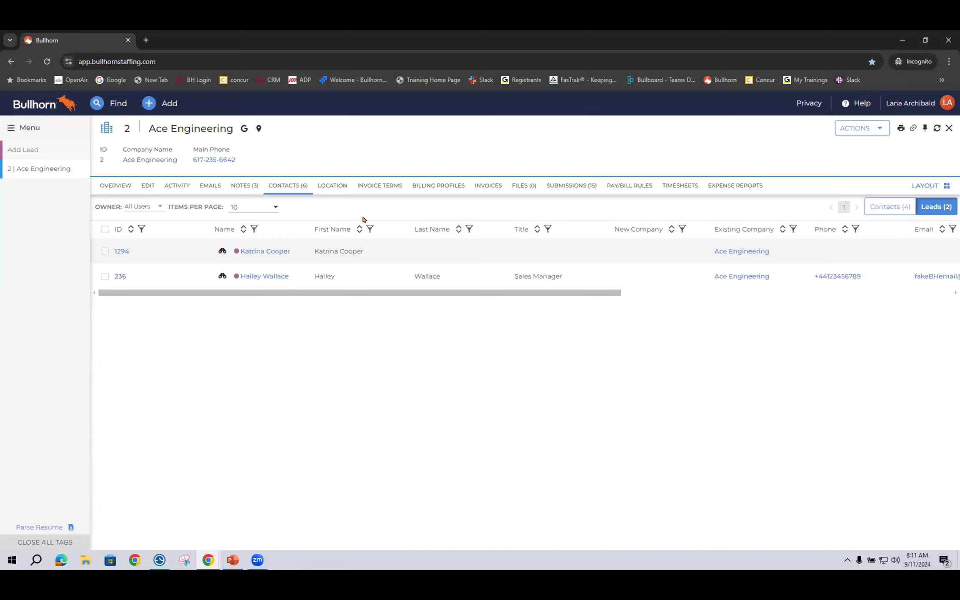
{"action": "left_click", "coordinate": [171, 104]}
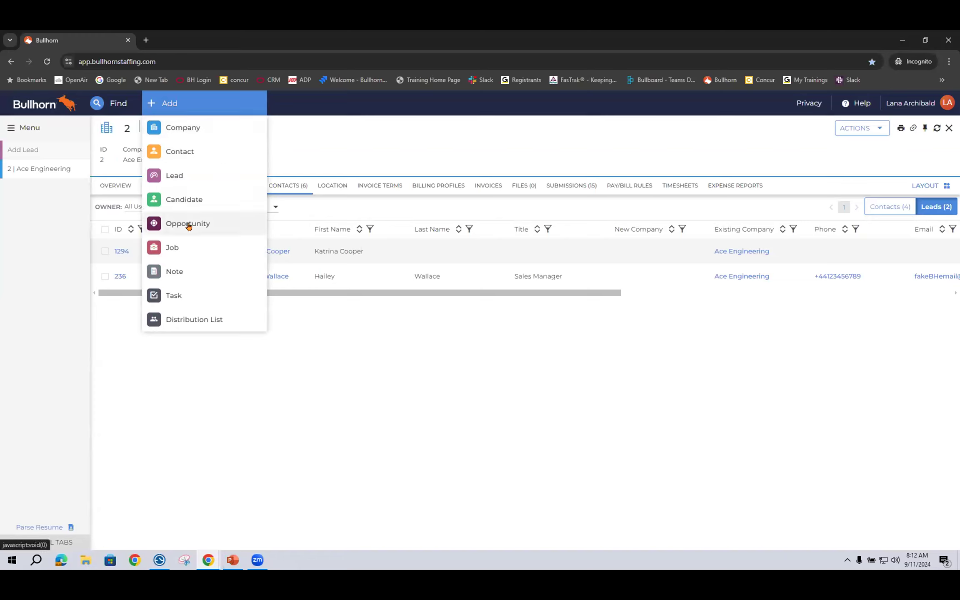
{"action": "left_click", "coordinate": [379, 371]}
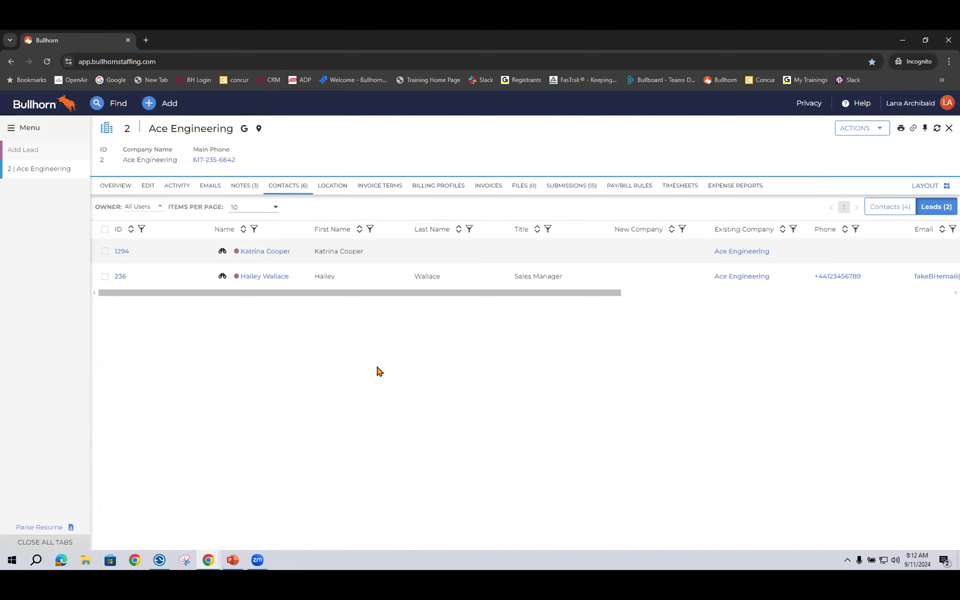
{"action": "left_click", "coordinate": [867, 131]}
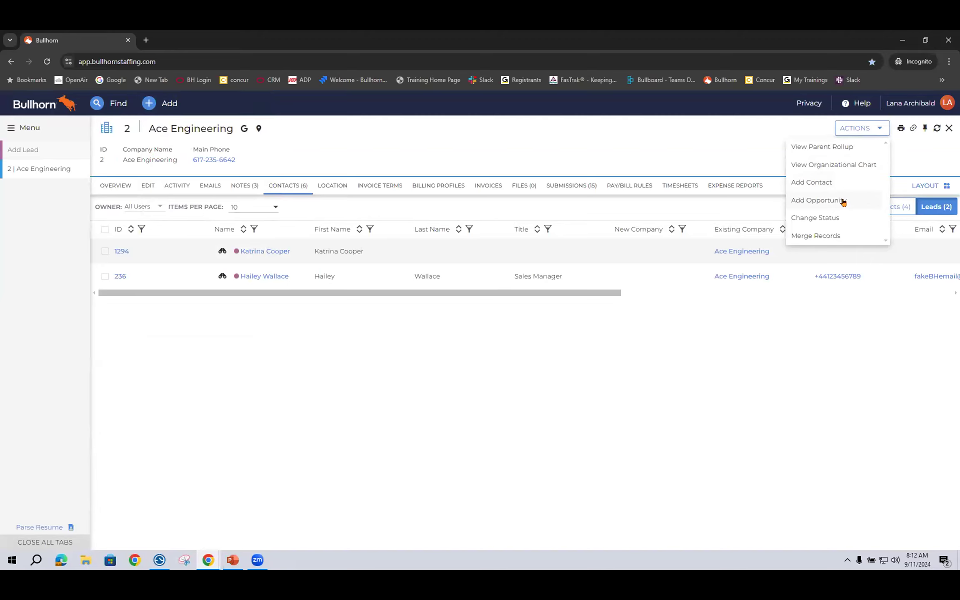
{"action": "left_click", "coordinate": [797, 327]}
From Ace Engineering's contacts, open the Hiring Manager's record and start a new opportunity of type Contract for them
{"action": "left_click", "coordinate": [875, 207]}
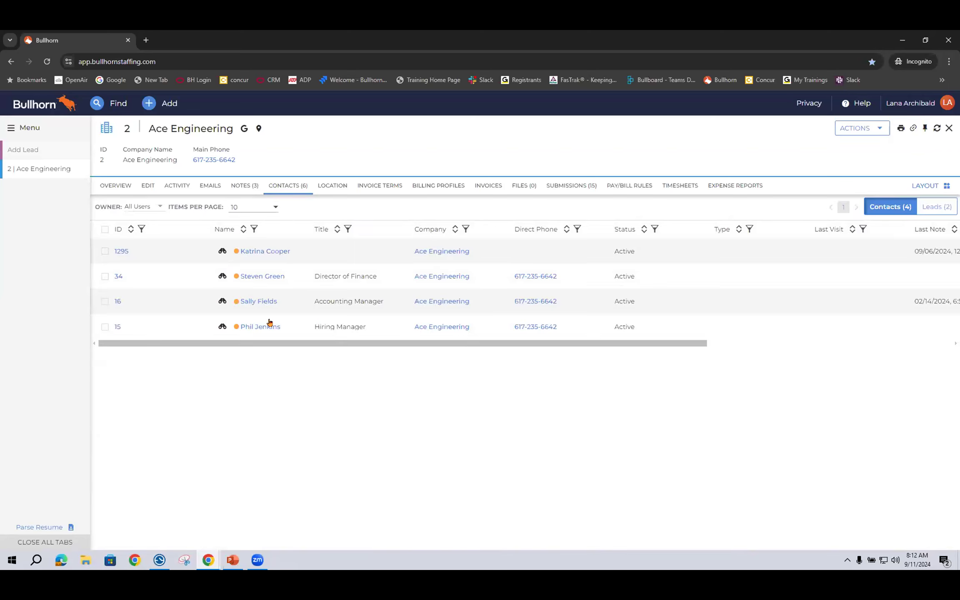
{"action": "left_click", "coordinate": [254, 327]}
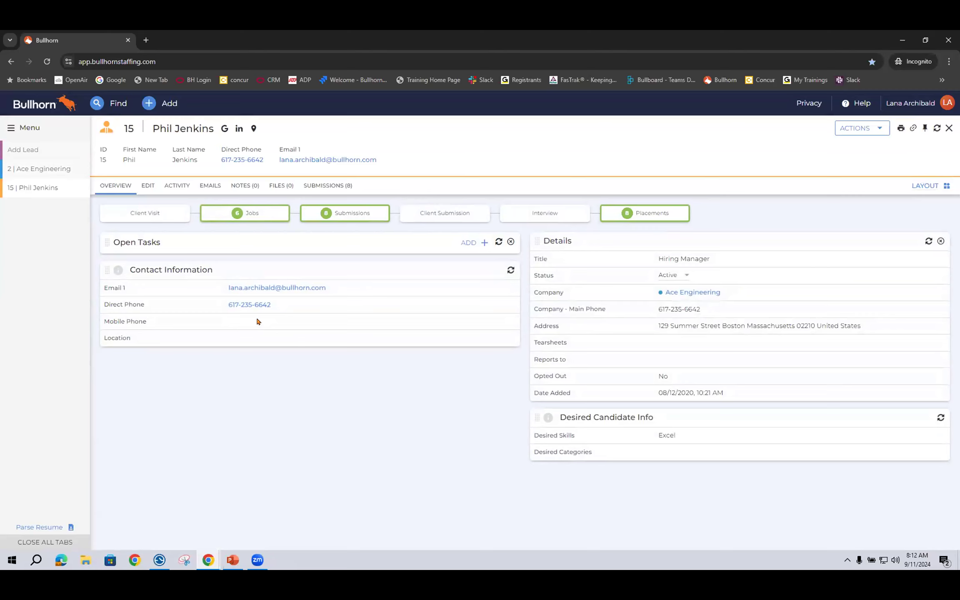
{"action": "left_click", "coordinate": [852, 129]}
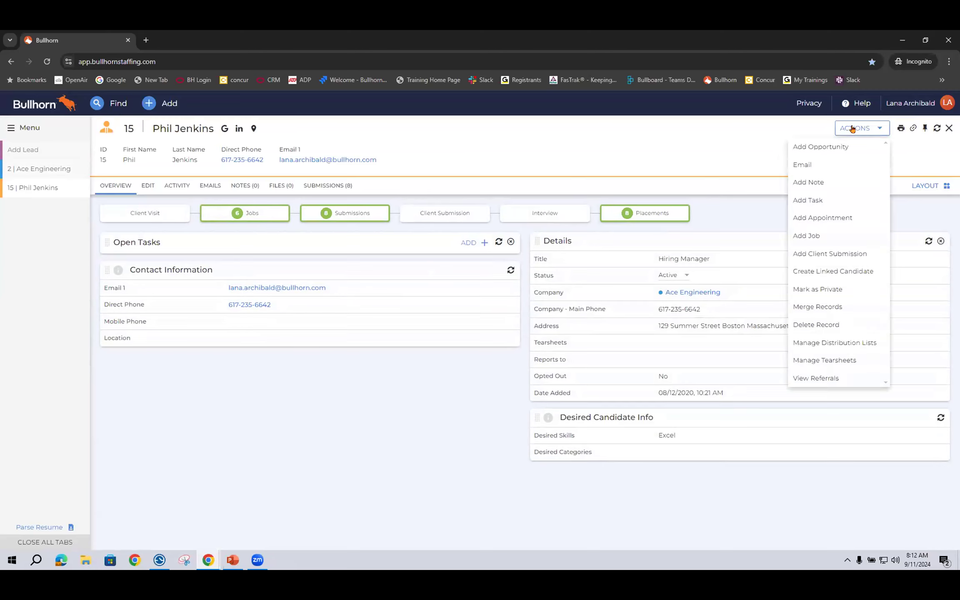
{"action": "left_click", "coordinate": [846, 150]}
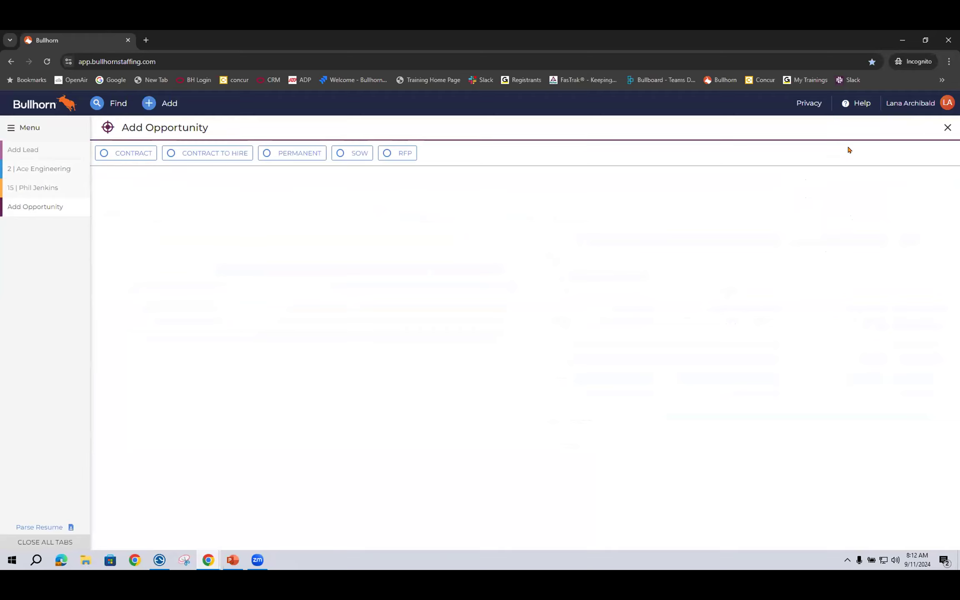
{"action": "left_click", "coordinate": [119, 155]}
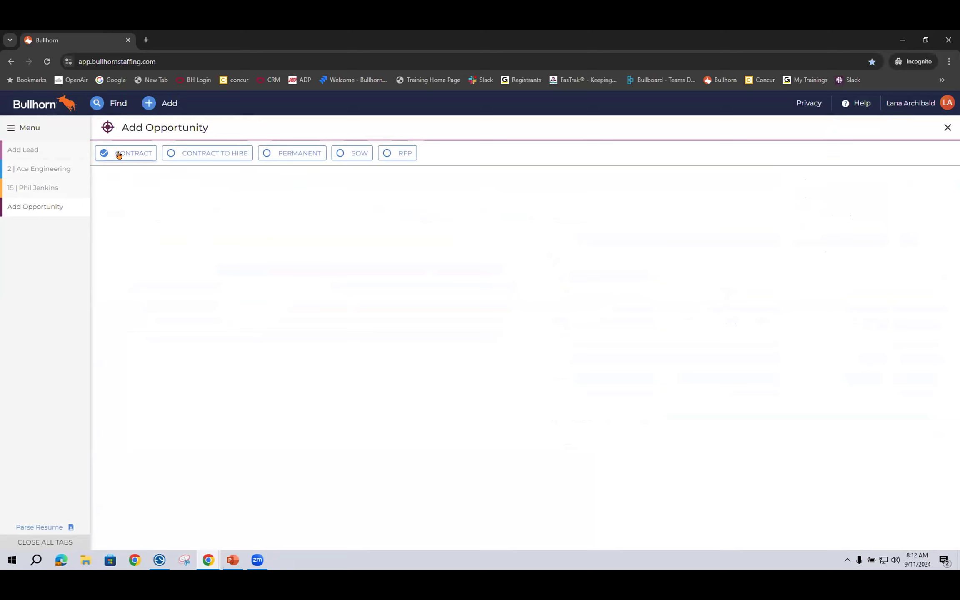
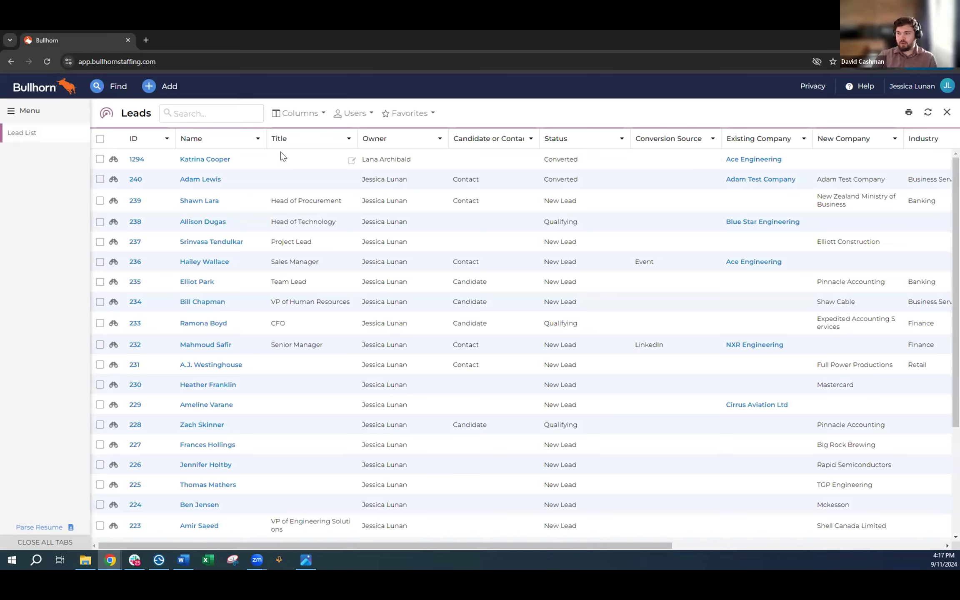
Review the leads list's selected and available columns, and load the first saved lead communication layout
{"action": "left_click", "coordinate": [301, 114]}
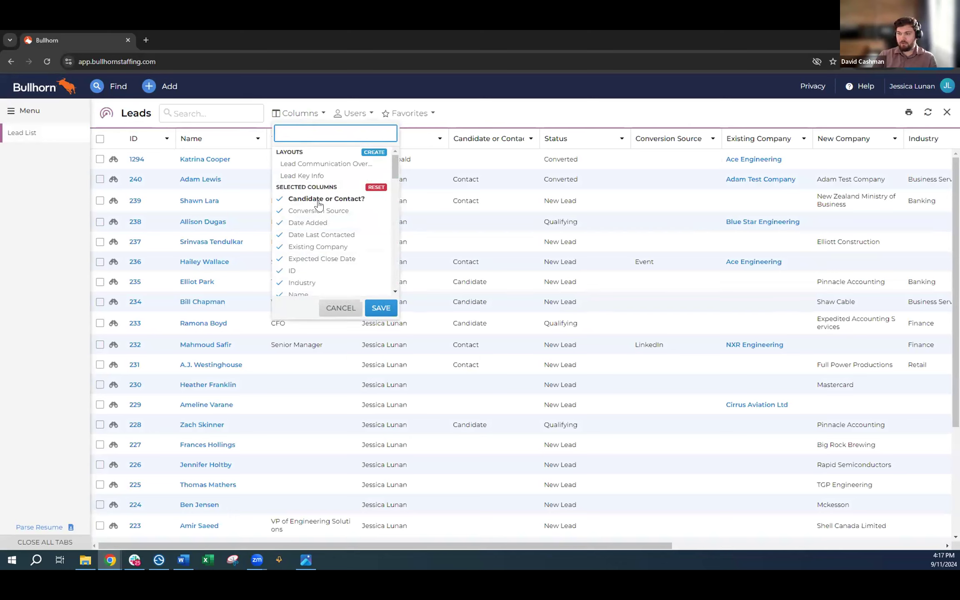
{"action": "scroll", "coordinate": [319, 204], "scroll_direction": "down", "scroll_amount": 2}
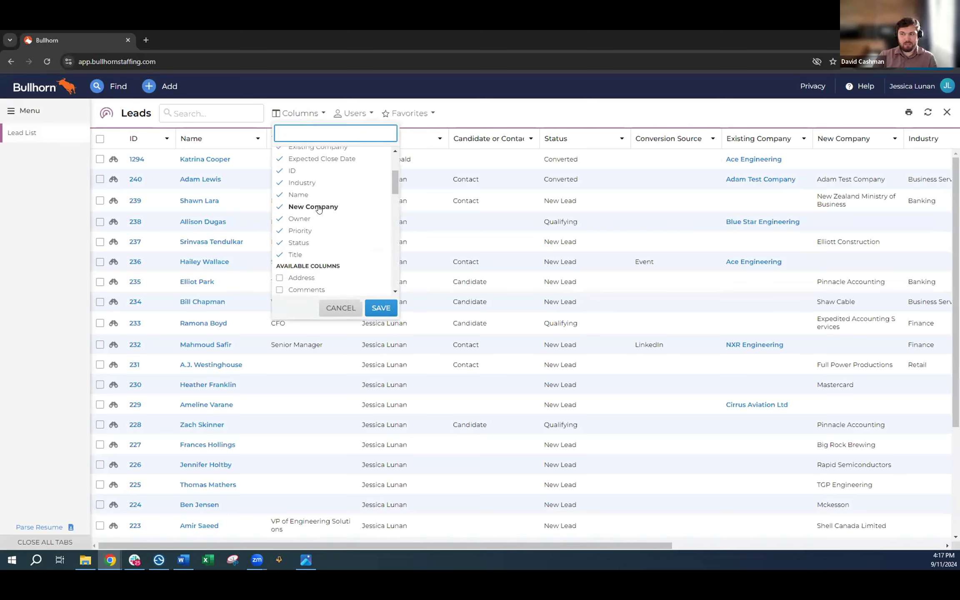
{"action": "scroll", "coordinate": [319, 209], "scroll_direction": "down", "scroll_amount": 3}
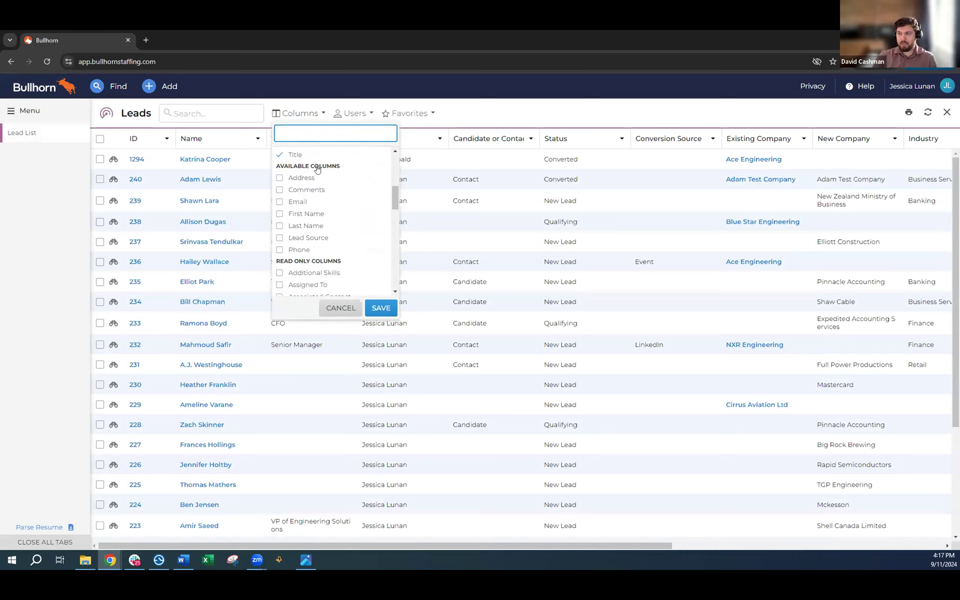
{"action": "scroll", "coordinate": [338, 201], "scroll_direction": "up", "scroll_amount": 5}
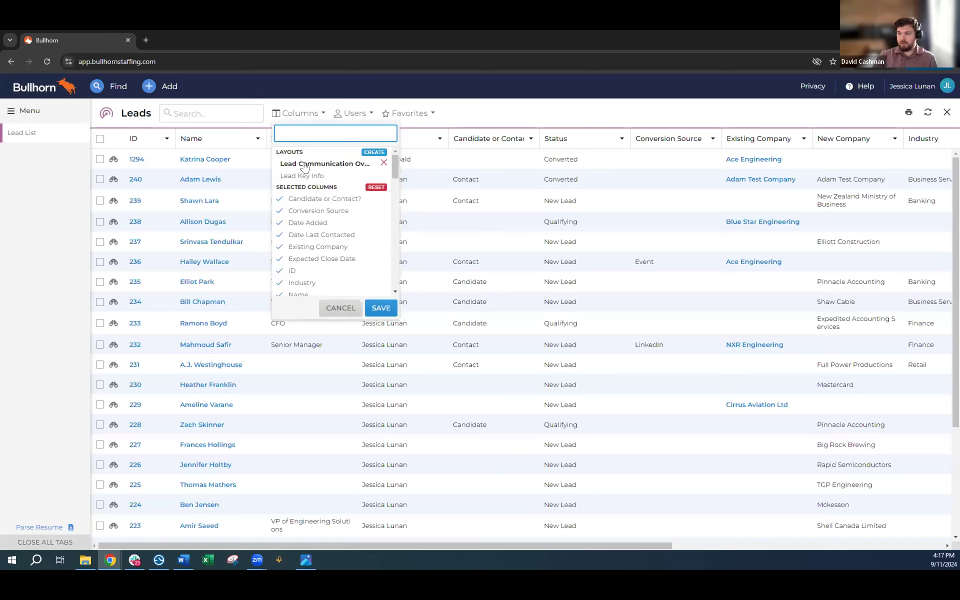
{"action": "left_click", "coordinate": [304, 165]}
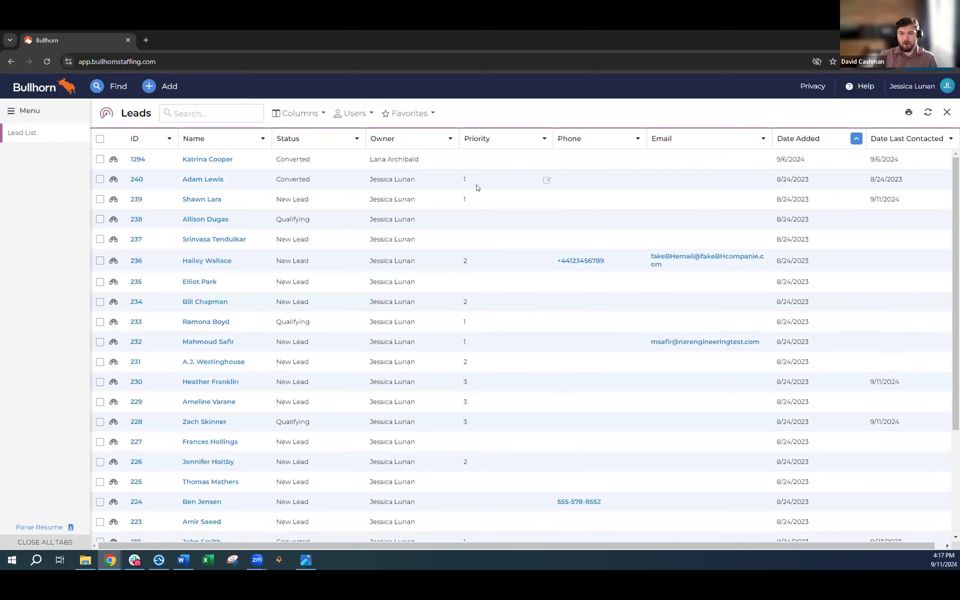
{"action": "left_click_drag", "start_coordinate": [511, 546], "coordinate": [602, 549]}
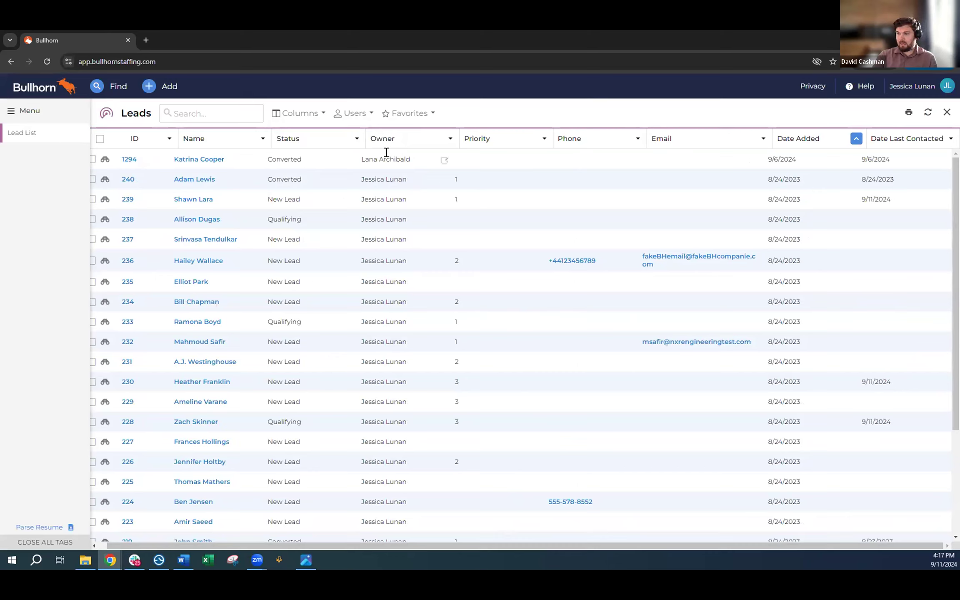
{"action": "left_click", "coordinate": [309, 116]}
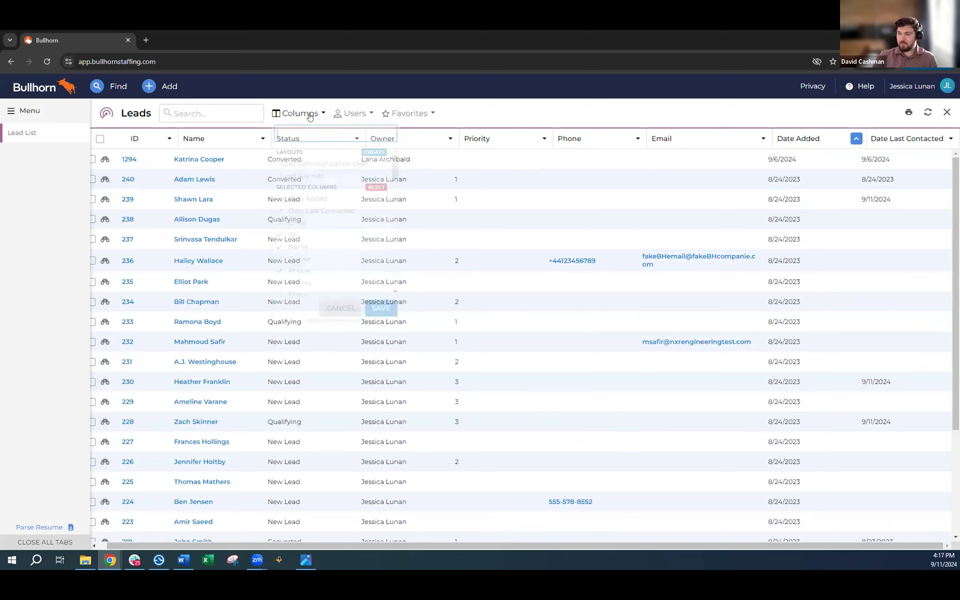
{"action": "scroll", "coordinate": [329, 221], "scroll_direction": "down", "scroll_amount": 1}
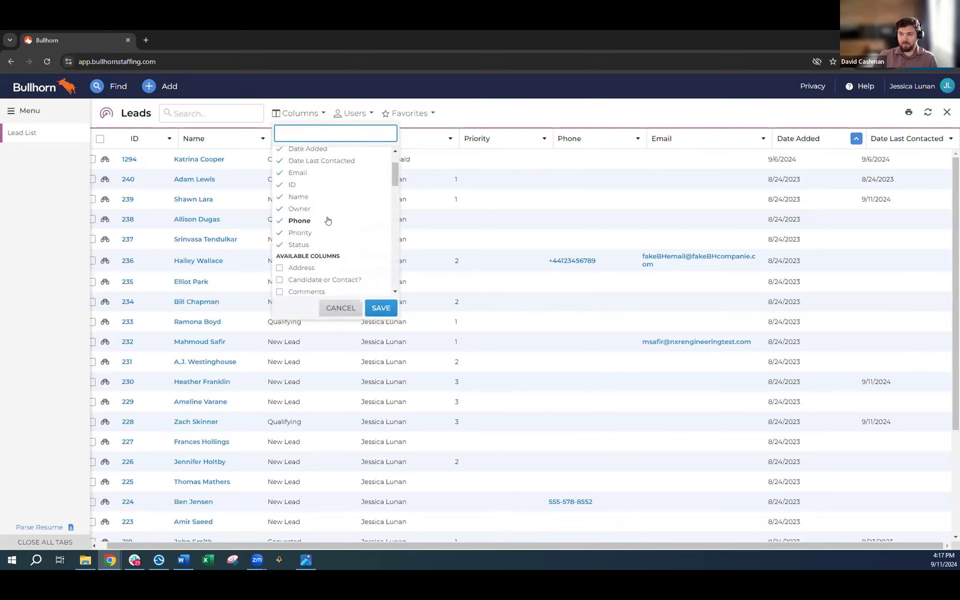
{"action": "scroll", "coordinate": [325, 214], "scroll_direction": "up", "scroll_amount": 1}
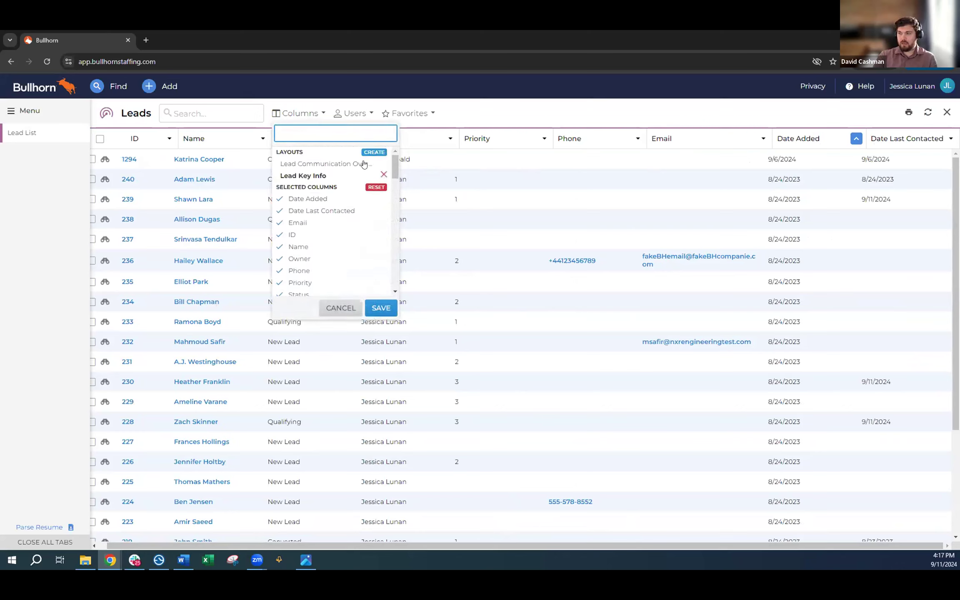
{"action": "left_click", "coordinate": [373, 153]}
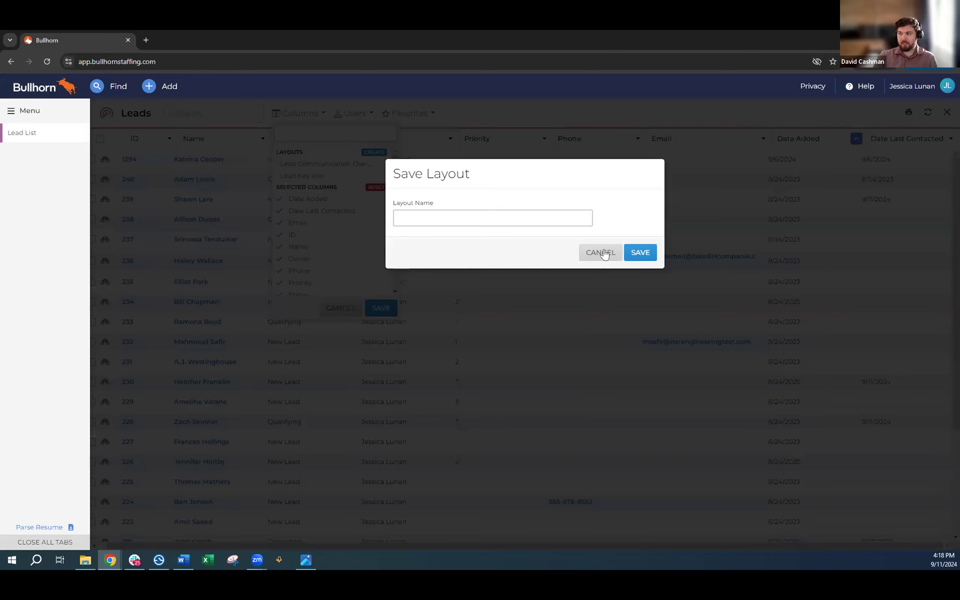
{"action": "left_click", "coordinate": [601, 252]}
Switch the leads list to the saved Lead Key Info column layout
{"action": "left_click", "coordinate": [306, 115]}
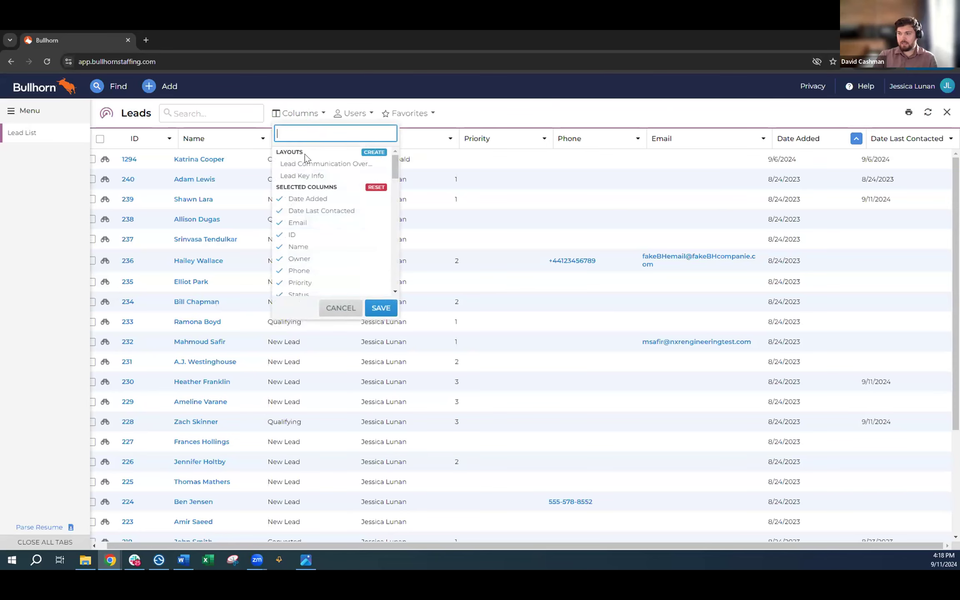
{"action": "left_click", "coordinate": [304, 176]}
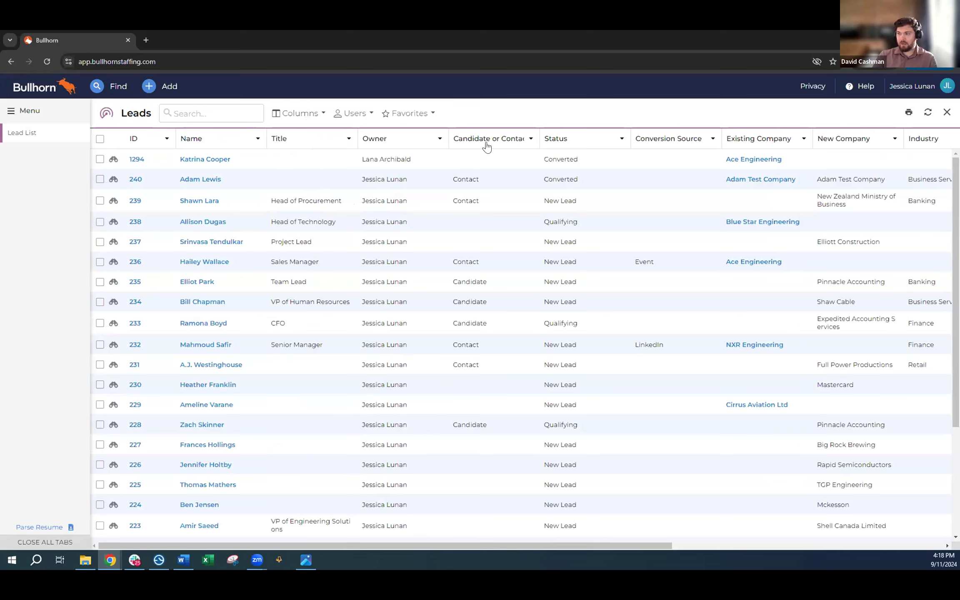
{"action": "left_click_drag", "start_coordinate": [553, 546], "coordinate": [775, 546]}
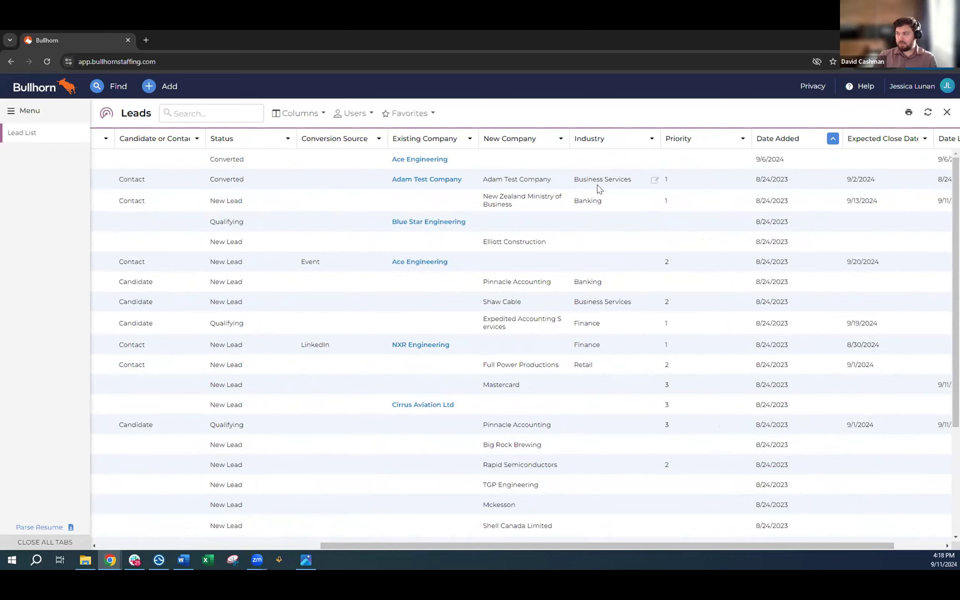
Filter the leads list to expected close dates within the Past 14 Days
{"action": "left_click_drag", "start_coordinate": [674, 546], "coordinate": [725, 547]}
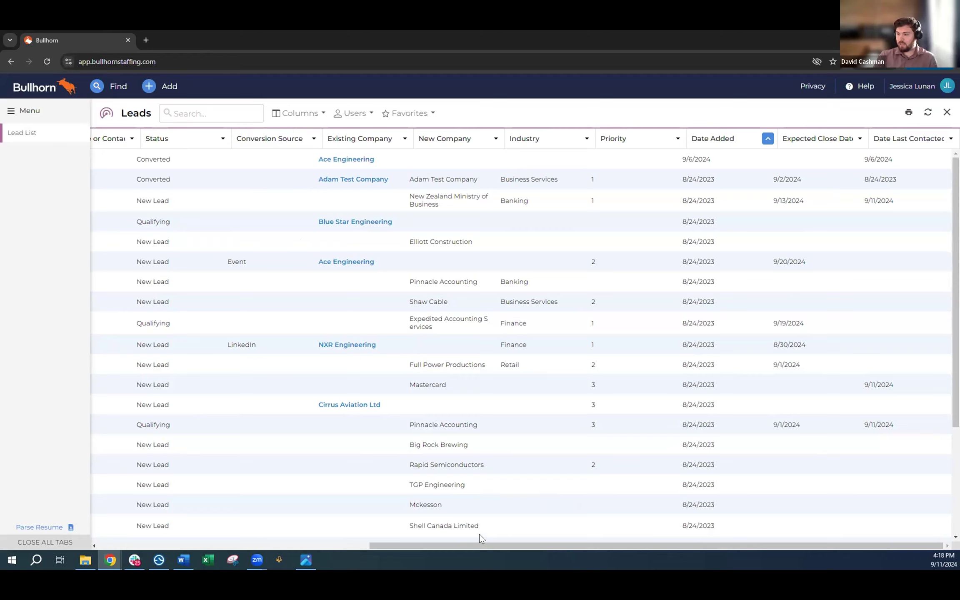
{"action": "left_click_drag", "start_coordinate": [489, 546], "coordinate": [523, 546]}
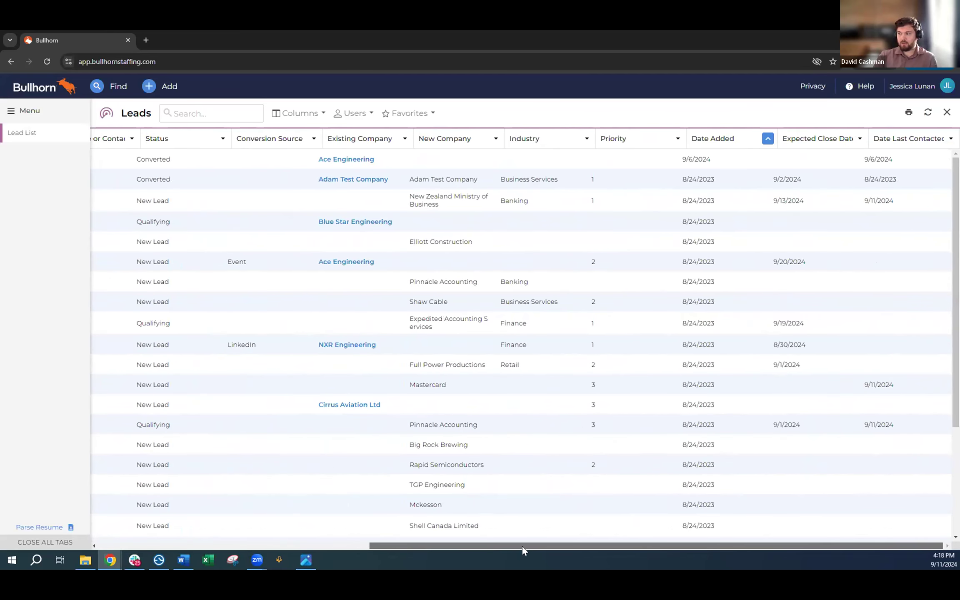
{"action": "left_click", "coordinate": [812, 143]}
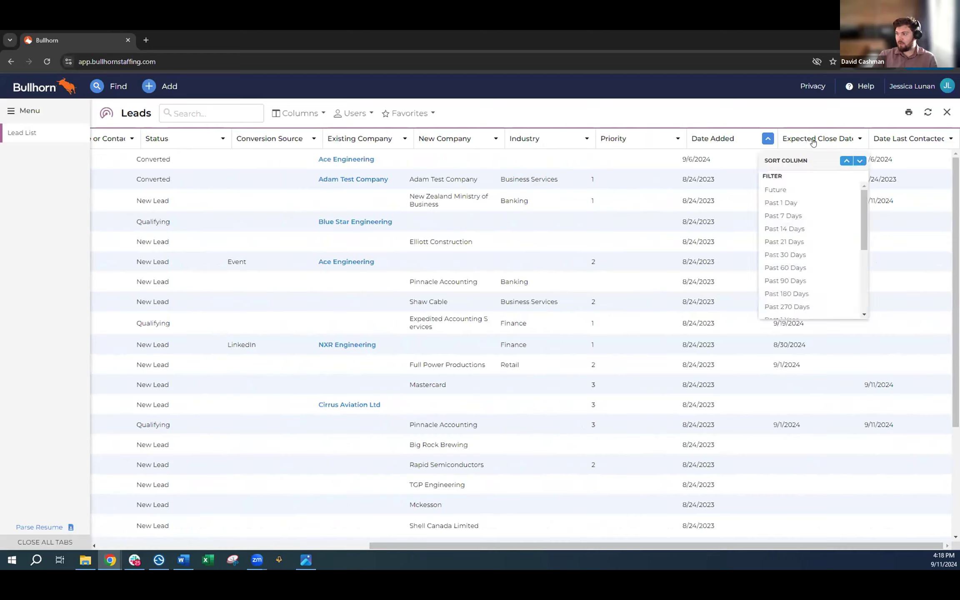
{"action": "left_click", "coordinate": [792, 233]}
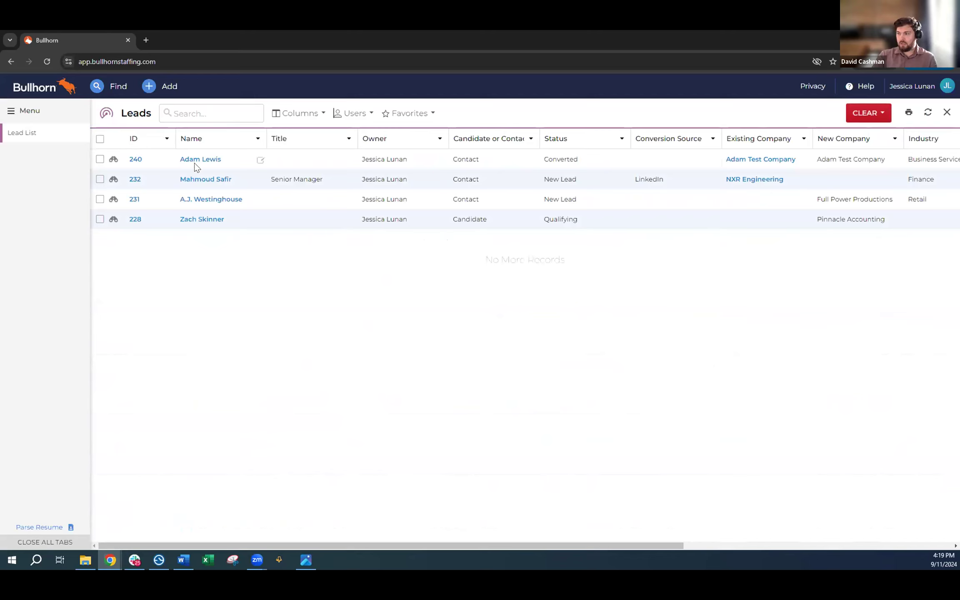
Filter the leads by status to New Lead, Qualifying, Unqualified and No Interest
{"action": "left_click", "coordinate": [554, 142]}
{"action": "left_click", "coordinate": [545, 190]}
{"action": "left_click", "coordinate": [546, 204]}
{"action": "left_click", "coordinate": [550, 219]}
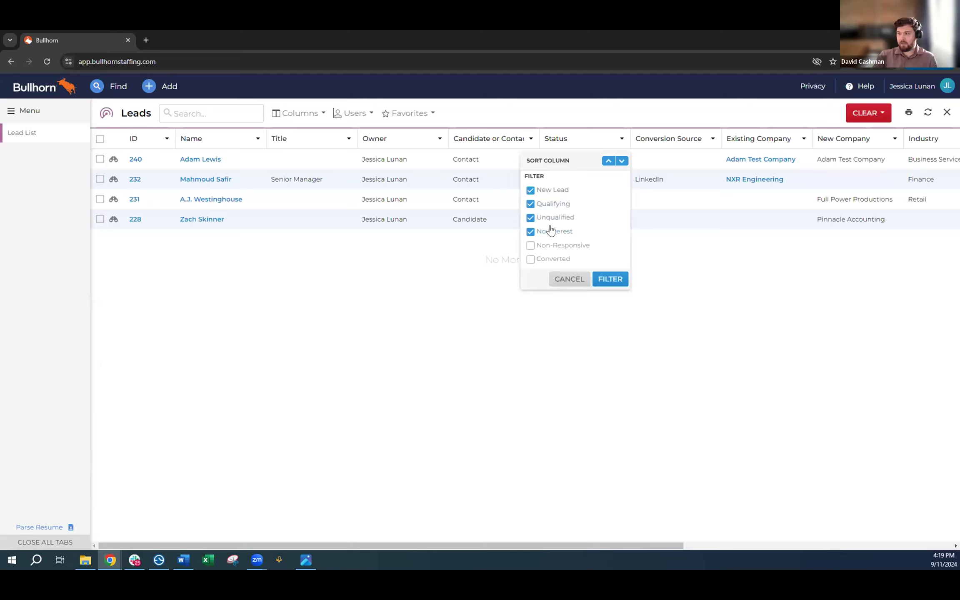
{"action": "left_click", "coordinate": [600, 279]}
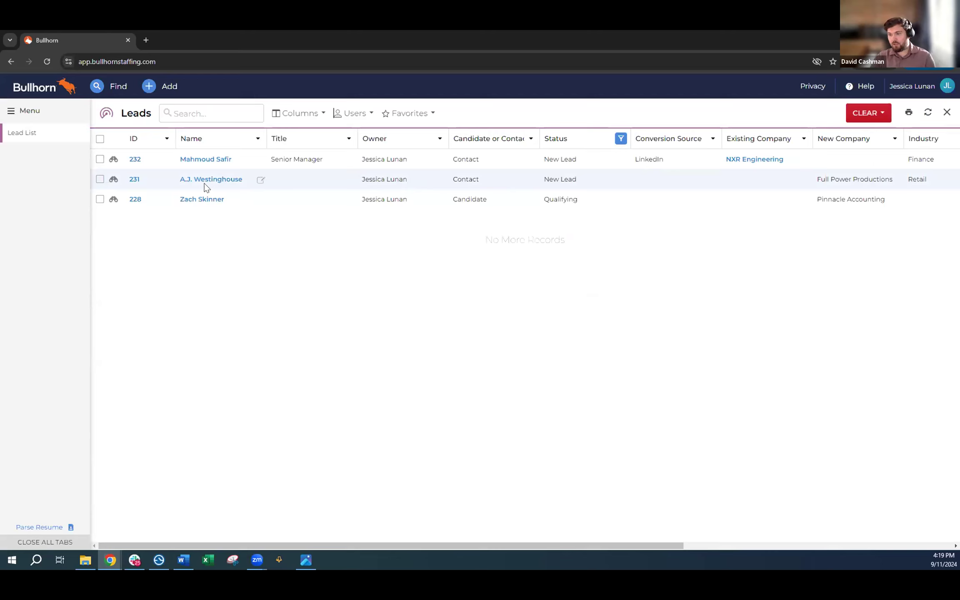
Filter the leads list to priority 1
{"action": "left_click_drag", "start_coordinate": [491, 546], "coordinate": [763, 541]}
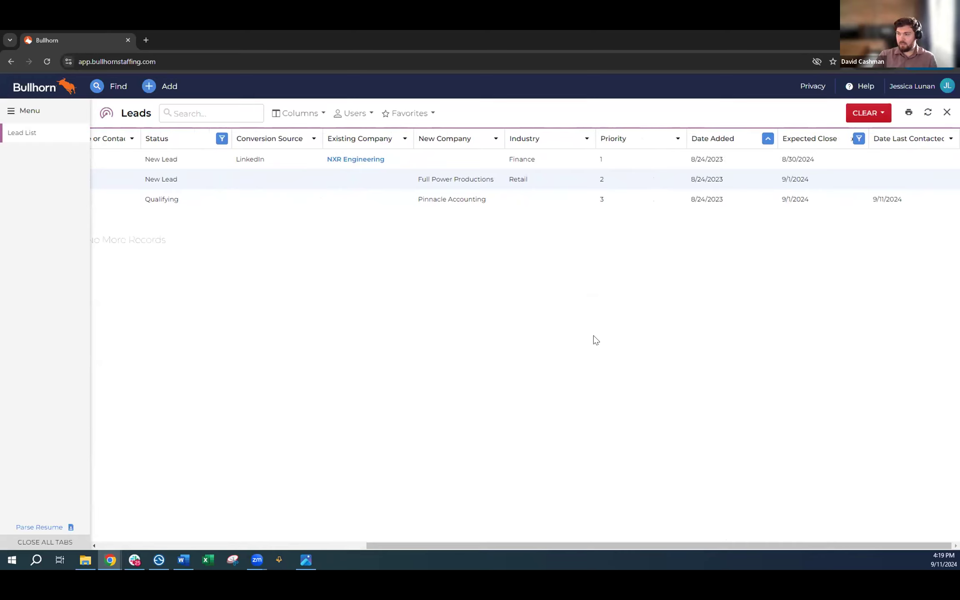
{"action": "left_click", "coordinate": [624, 138]}
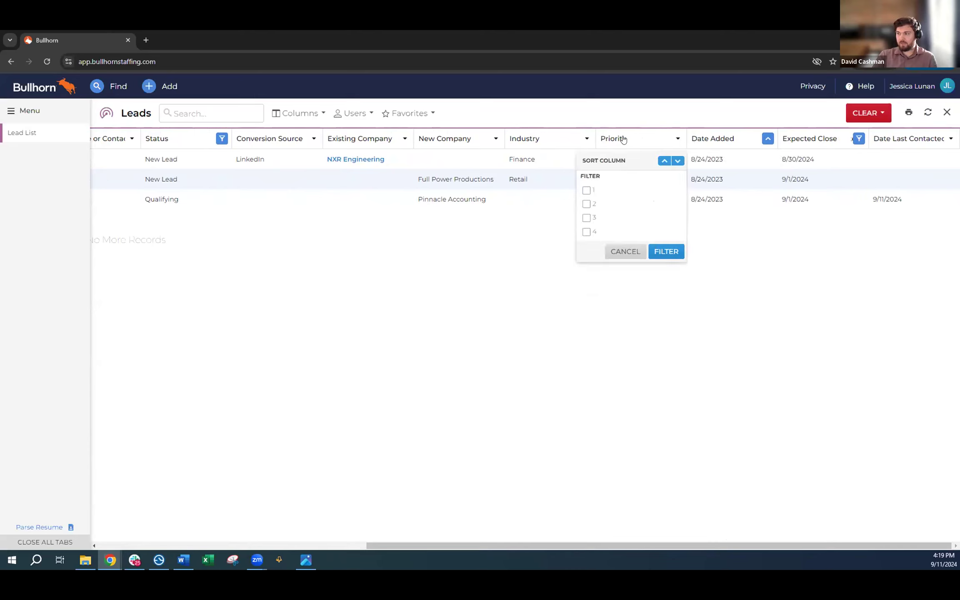
{"action": "left_click", "coordinate": [586, 190]}
{"action": "left_click", "coordinate": [666, 251]}
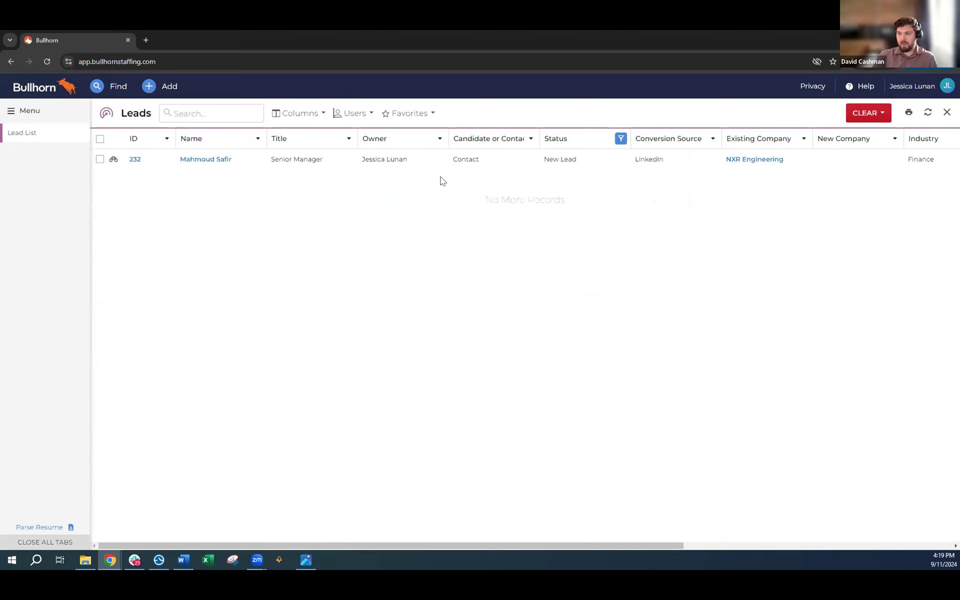
{"action": "mouse_move", "coordinate": [409, 542]}
{"action": "left_mouse_down"}
{"action": "mouse_move", "coordinate": [580, 537]}
{"action": "mouse_move", "coordinate": [426, 539]}
{"action": "left_mouse_up"}
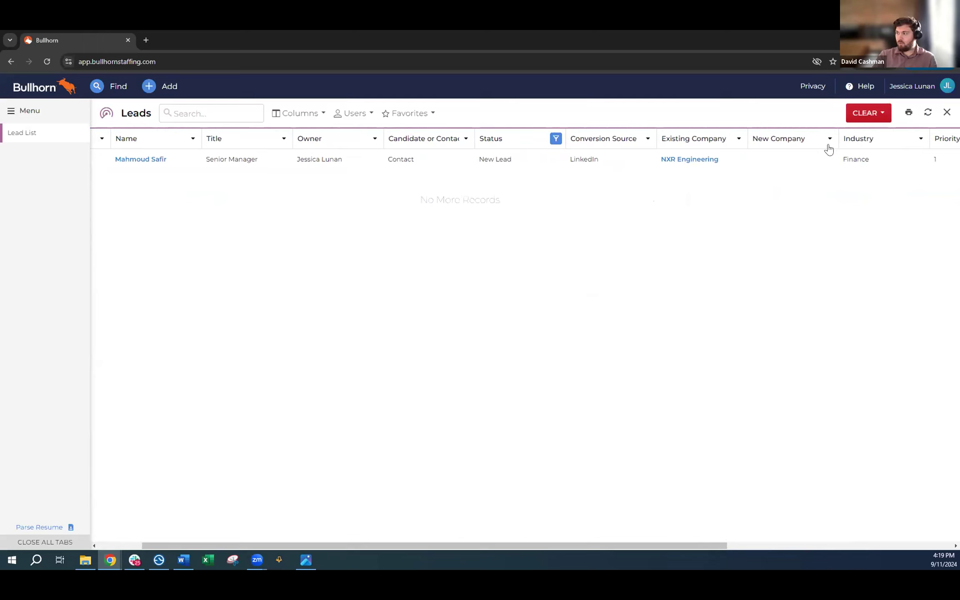
Clear the search and all filters from the leads list, and select and deselect all the leads
{"action": "left_click", "coordinate": [865, 116]}
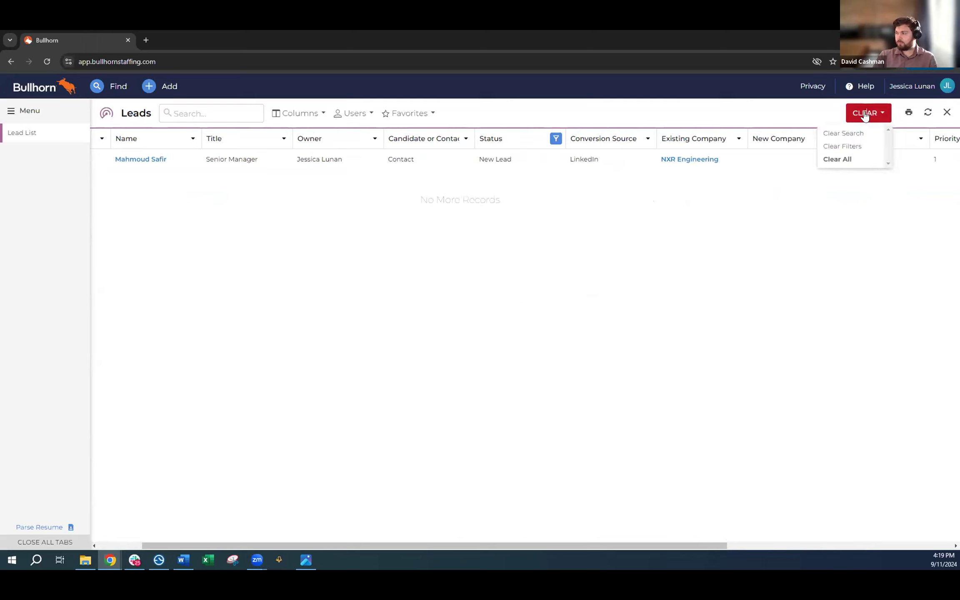
{"action": "left_click", "coordinate": [848, 159]}
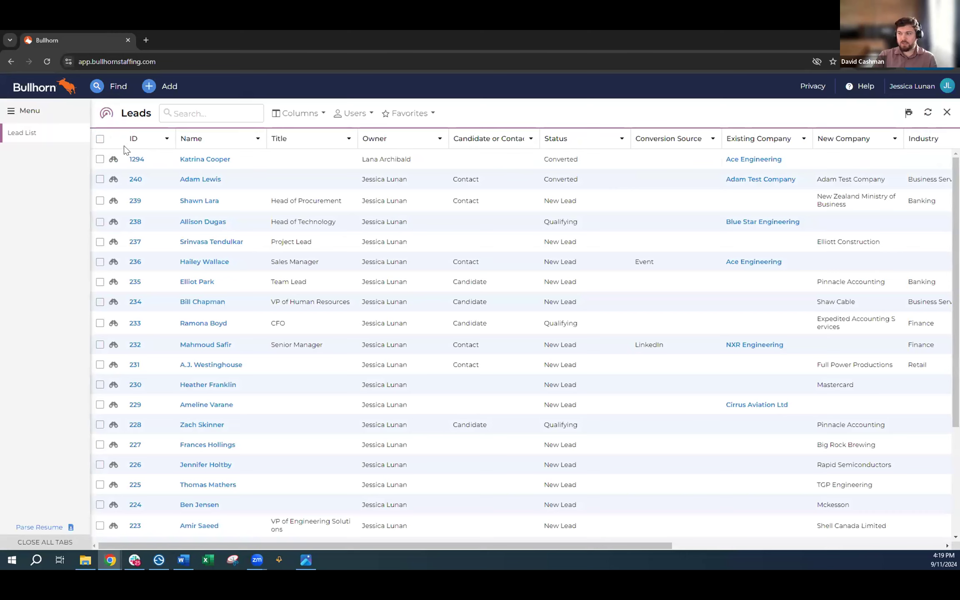
{"action": "left_click", "coordinate": [100, 139]}
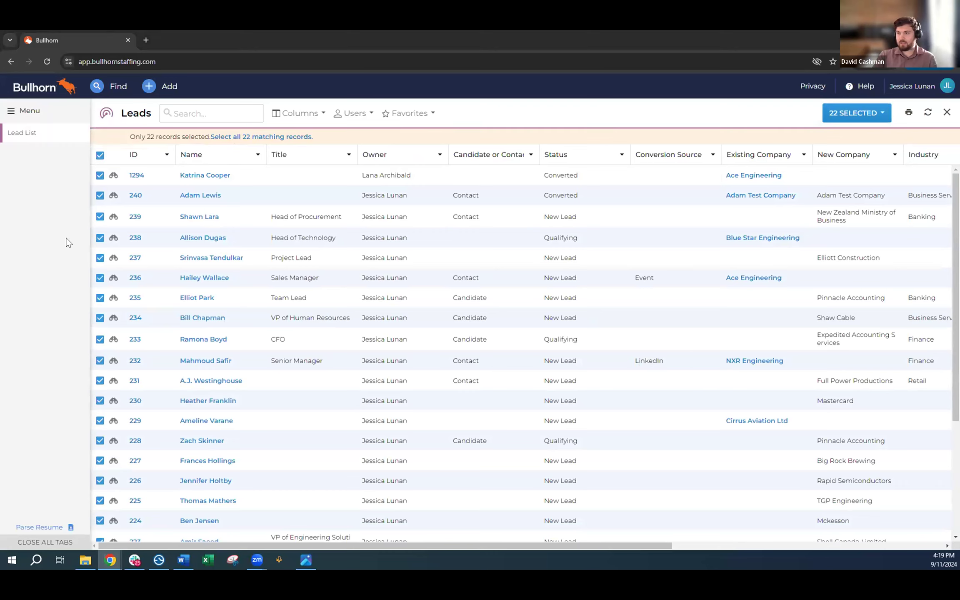
{"action": "left_click", "coordinate": [100, 155]}
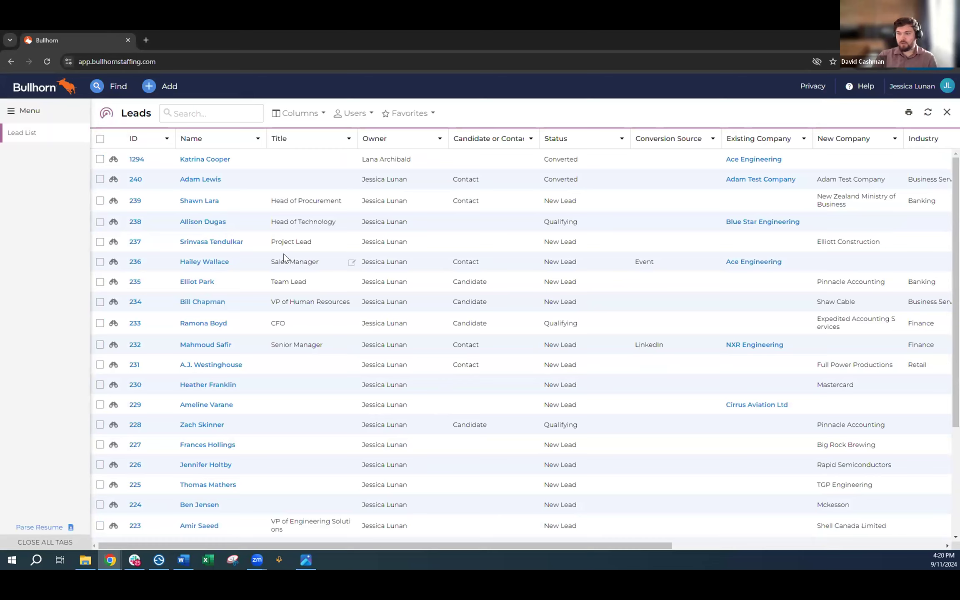
Open the advanced lead search and check which fields its keyword search covers by default
{"action": "left_click", "coordinate": [195, 112]}
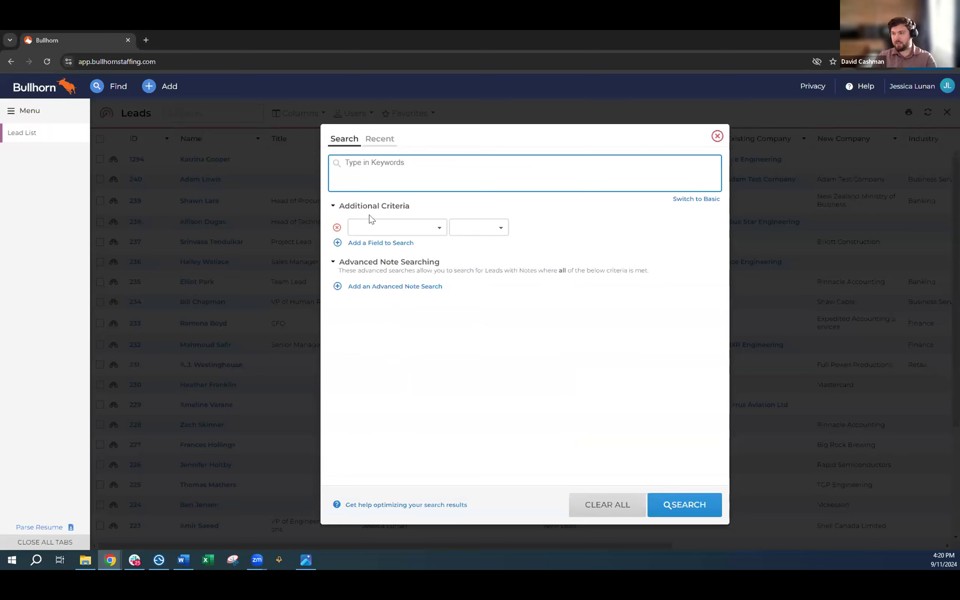
{"action": "key", "text": "ctrl+plus"}
{"action": "key", "text": "ctrl+plus"}
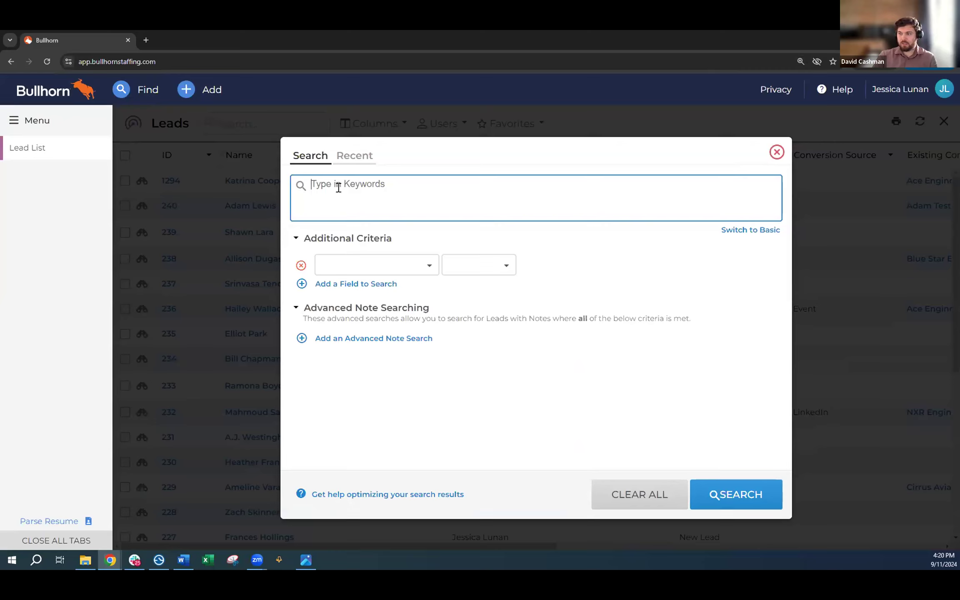
{"action": "mouse_move", "coordinate": [301, 186]}
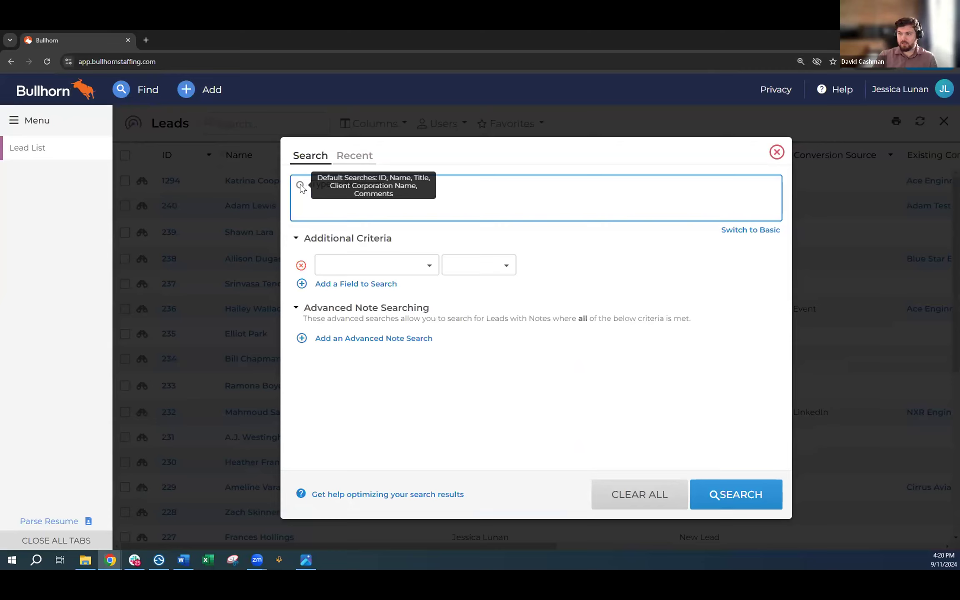
Add a search criterion on the Candidate or Contact? field that includes Contact
{"action": "left_click", "coordinate": [361, 268]}
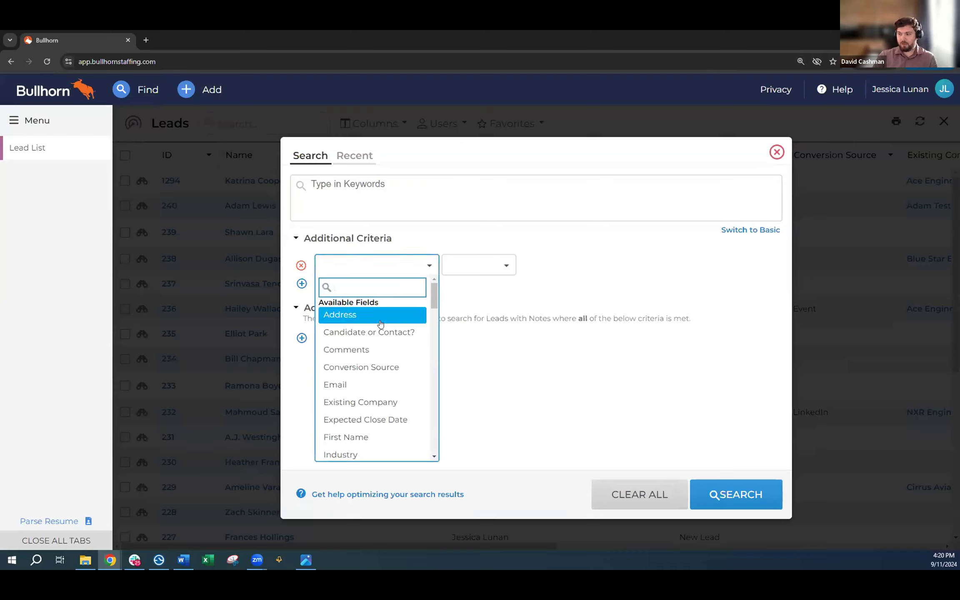
{"action": "left_click", "coordinate": [365, 333]}
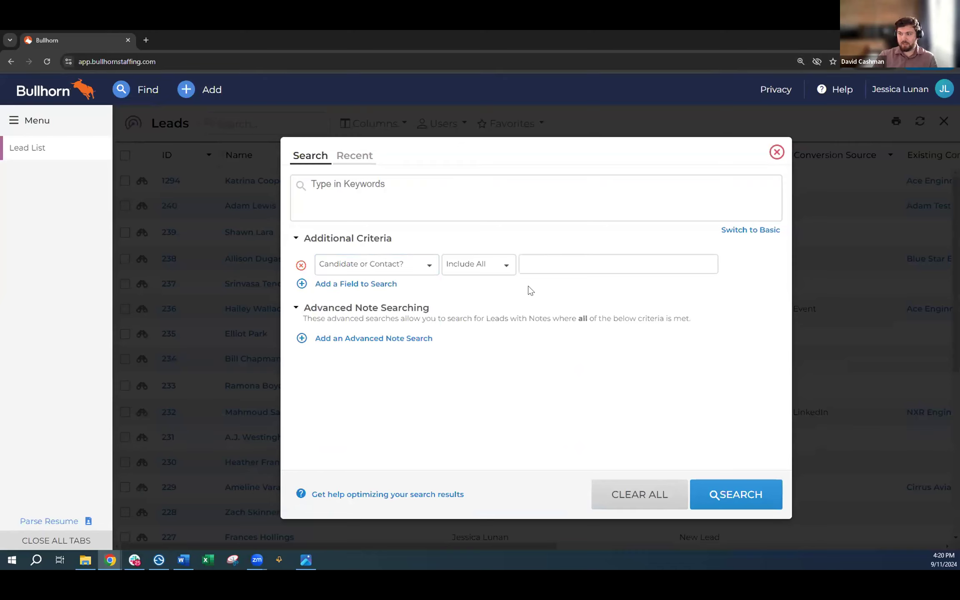
{"action": "left_click", "coordinate": [545, 264]}
{"action": "left_click", "coordinate": [546, 301]}
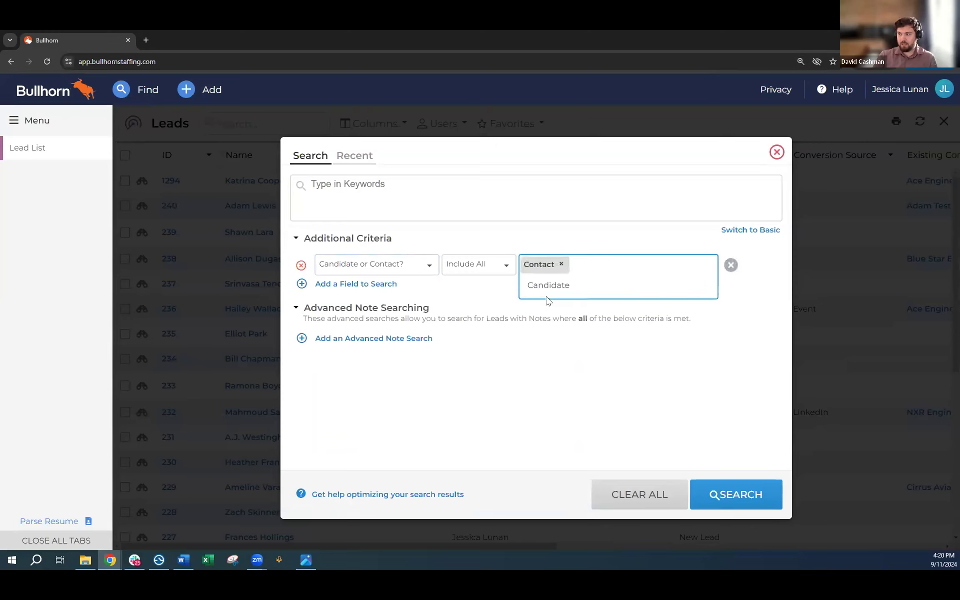
{"action": "left_click", "coordinate": [523, 247]}
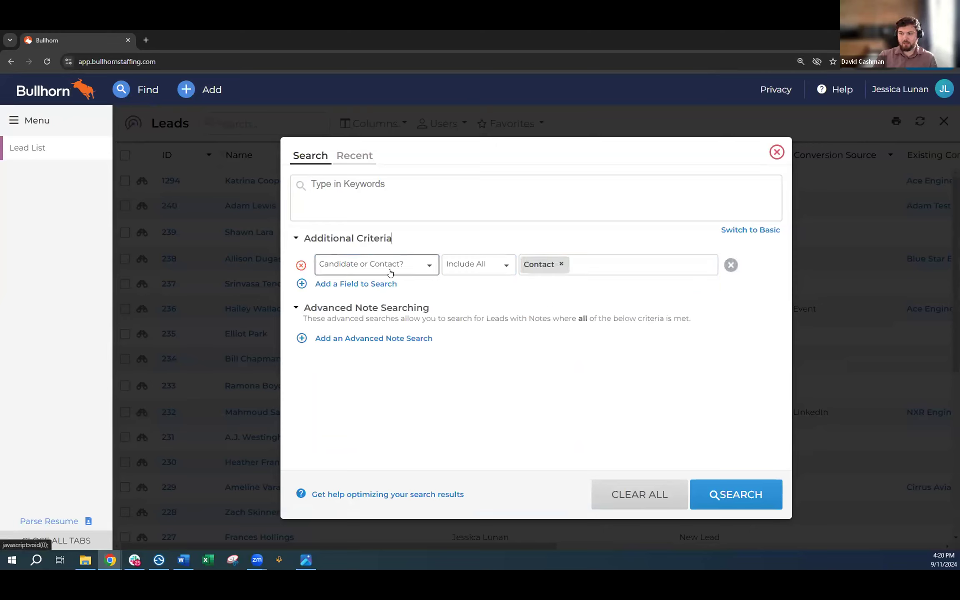
Add a Status criterion set to Include Any of New Lead, Qualifying and Unqualified
{"action": "left_click", "coordinate": [358, 284]}
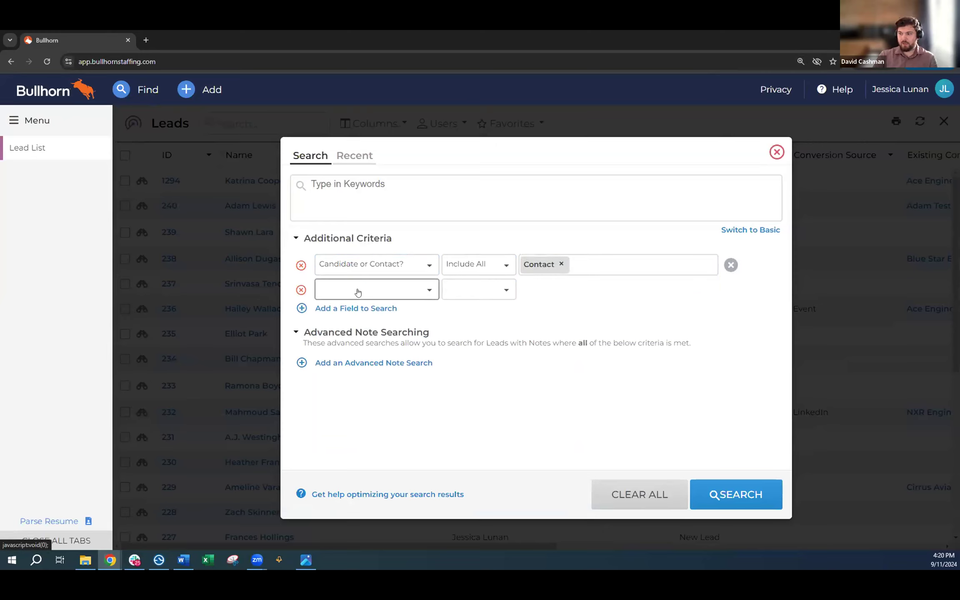
{"action": "left_click", "coordinate": [356, 291]}
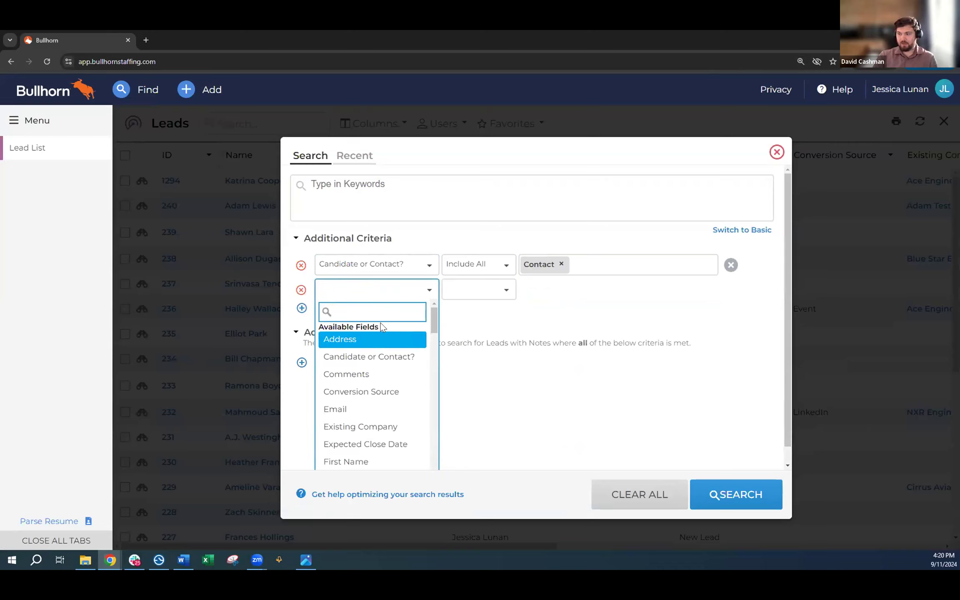
{"action": "type", "text": "stat"}
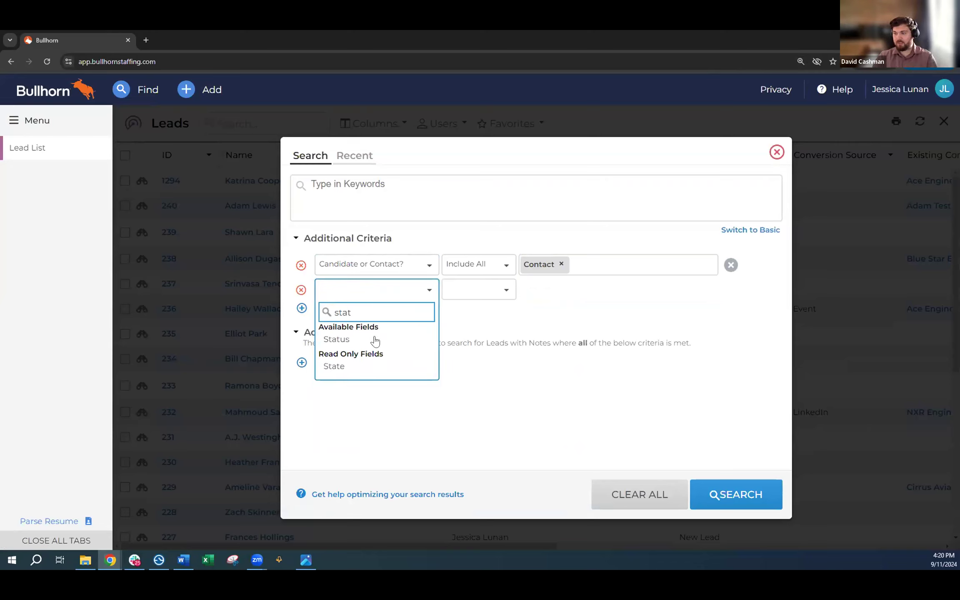
{"action": "left_click", "coordinate": [375, 339]}
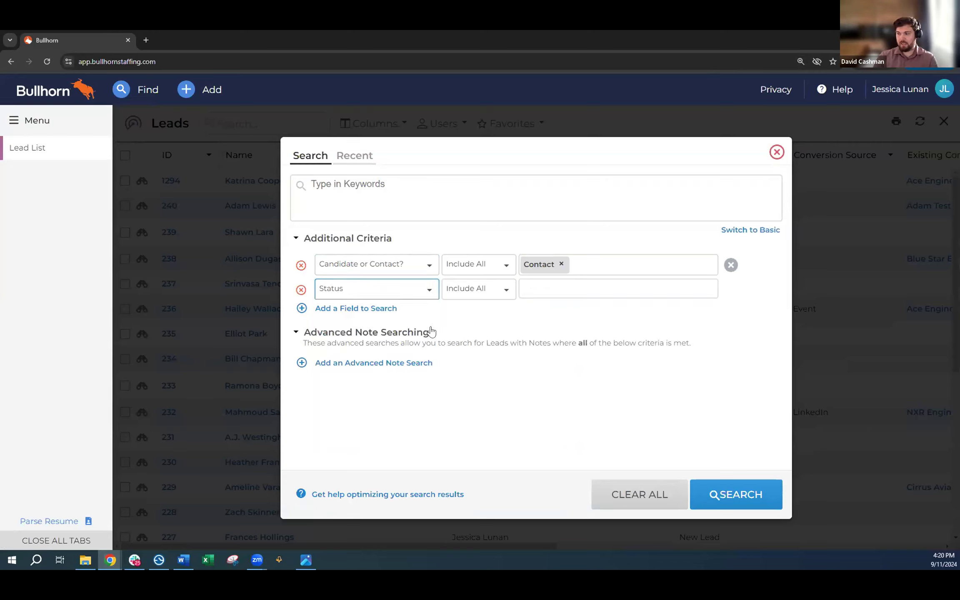
{"action": "left_click", "coordinate": [538, 293]}
{"action": "left_click", "coordinate": [538, 309]}
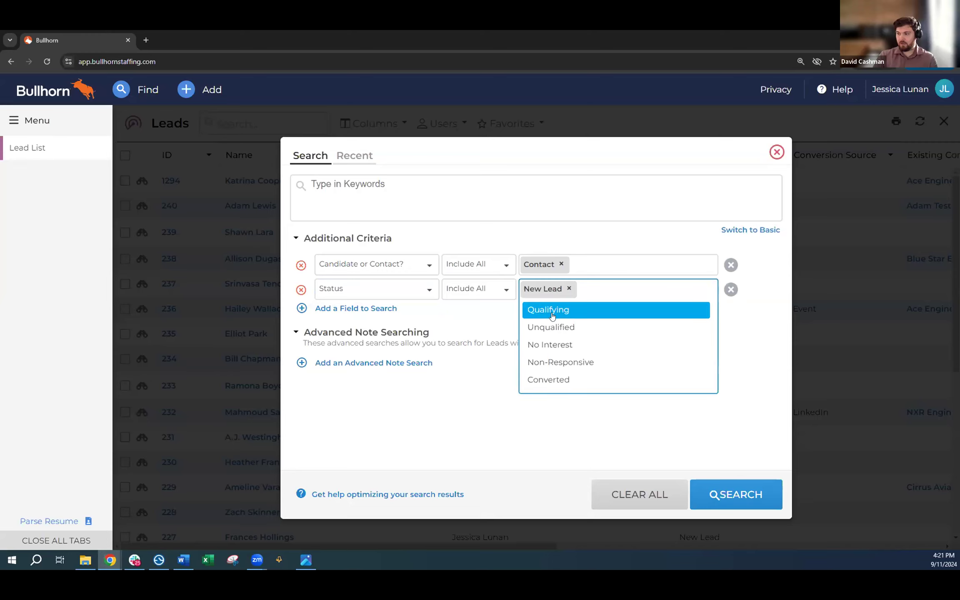
{"action": "left_click", "coordinate": [552, 312]}
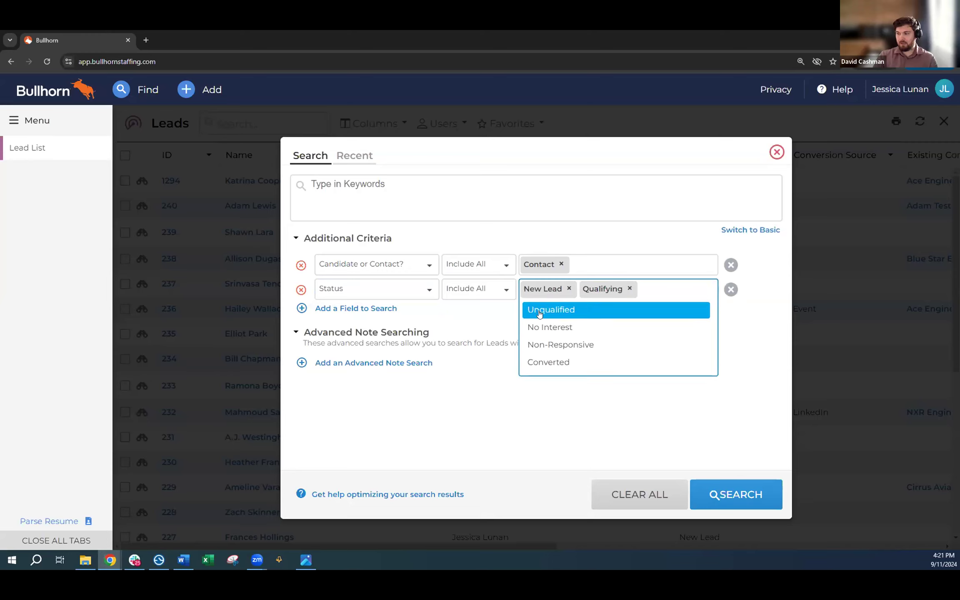
{"action": "left_click", "coordinate": [539, 312]}
{"action": "left_click", "coordinate": [428, 332]}
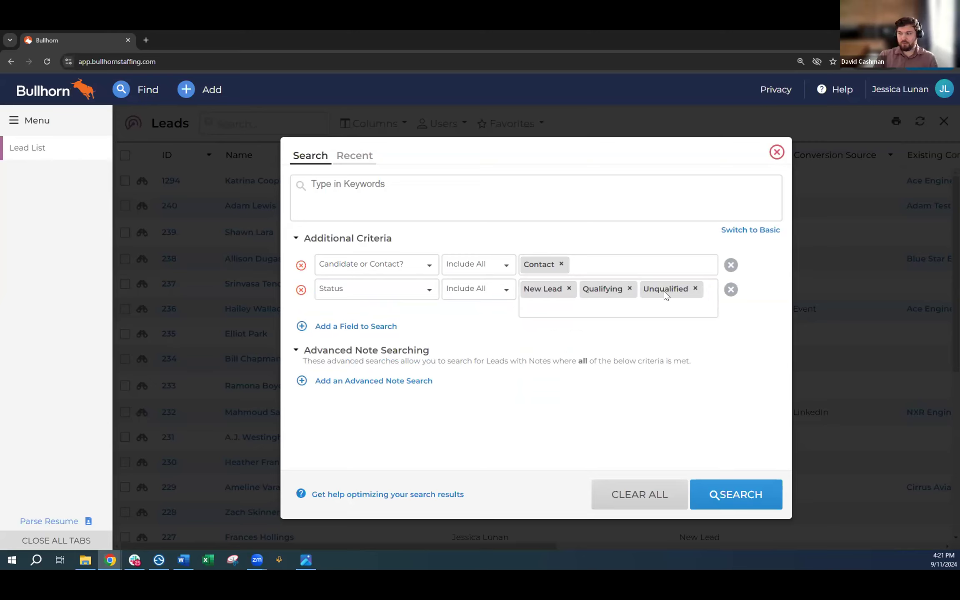
{"action": "left_click", "coordinate": [469, 290]}
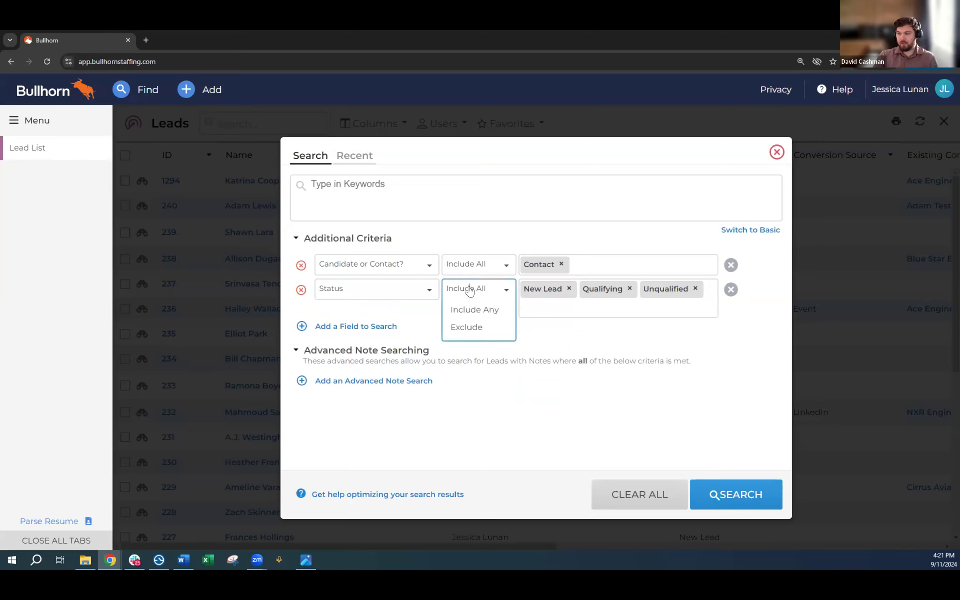
{"action": "left_click", "coordinate": [477, 310]}
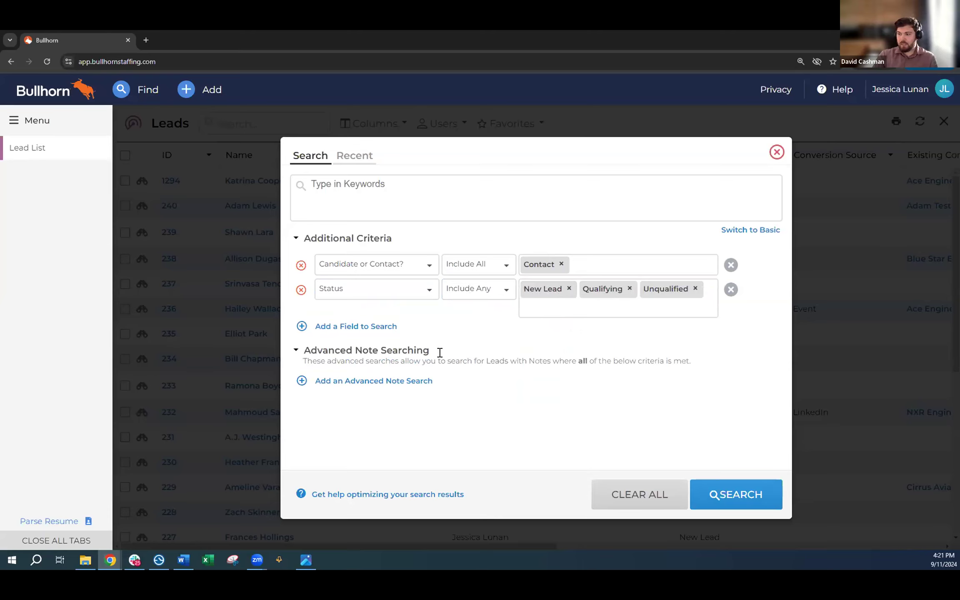
Add an advanced note search for leads that Does NOT have at least one matching note
{"action": "left_click", "coordinate": [341, 383]}
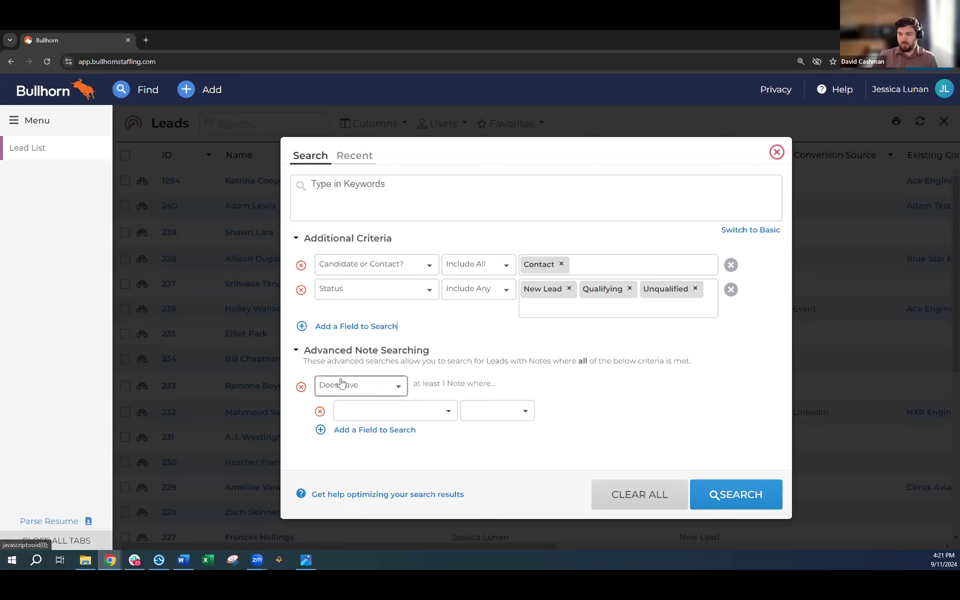
{"action": "left_click", "coordinate": [361, 389]}
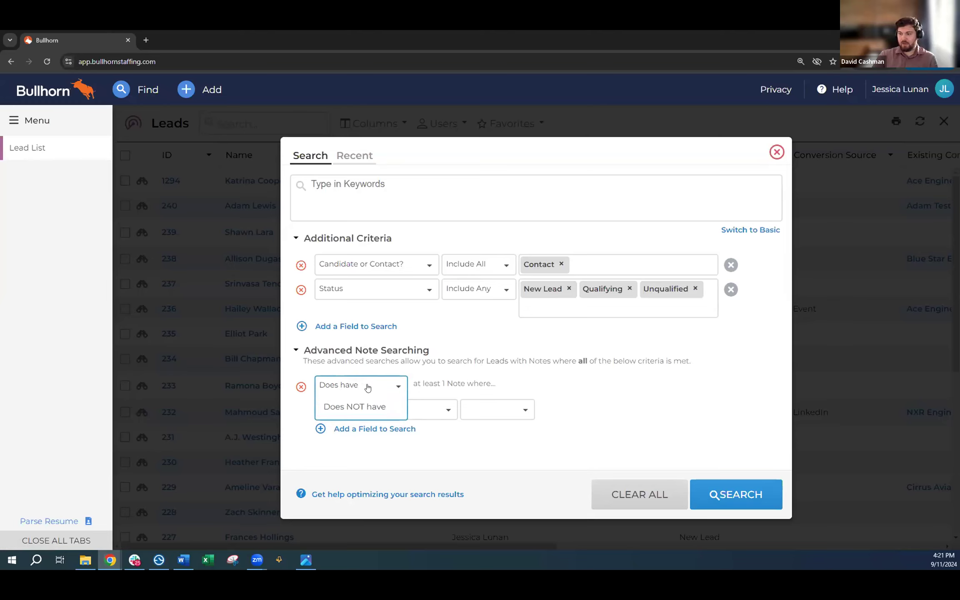
{"action": "left_click", "coordinate": [365, 405]}
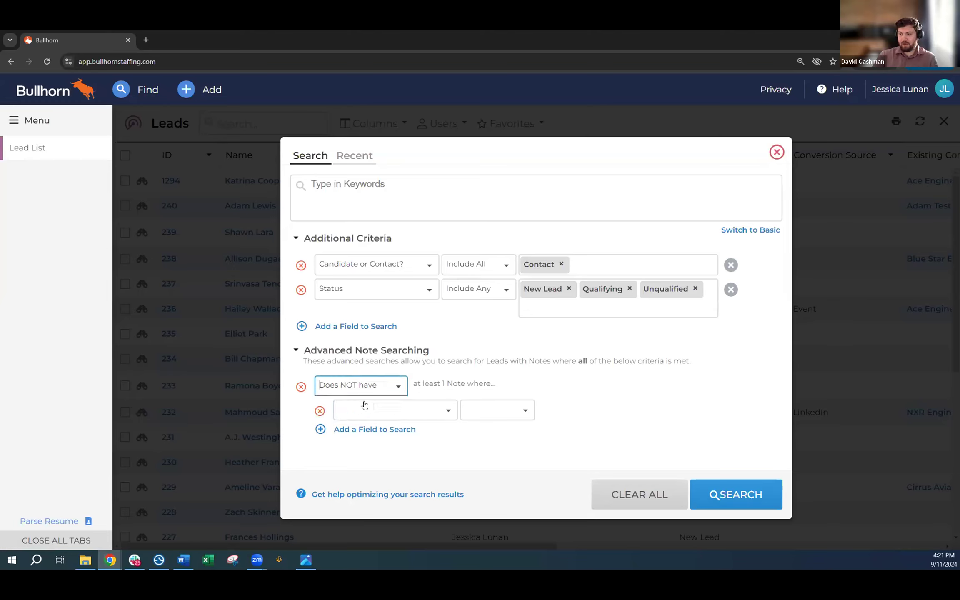
Set the note search's Action field to include any of Outbound Call, Inbound Call and Email
{"action": "left_click", "coordinate": [424, 413]}
{"action": "scroll", "coordinate": [443, 373], "scroll_direction": "down", "scroll_amount": 2}
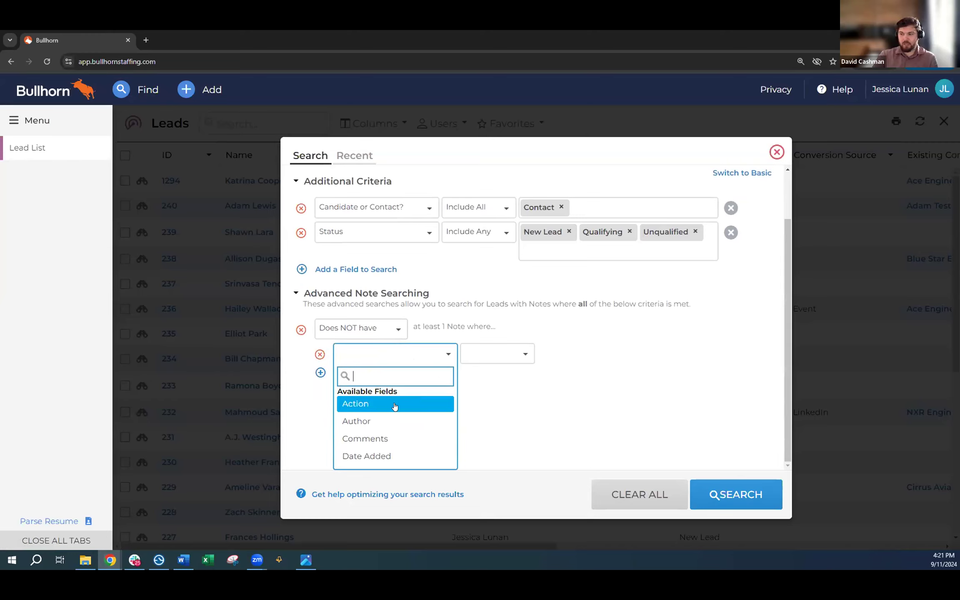
{"action": "left_click", "coordinate": [398, 406]}
{"action": "left_click", "coordinate": [552, 404]}
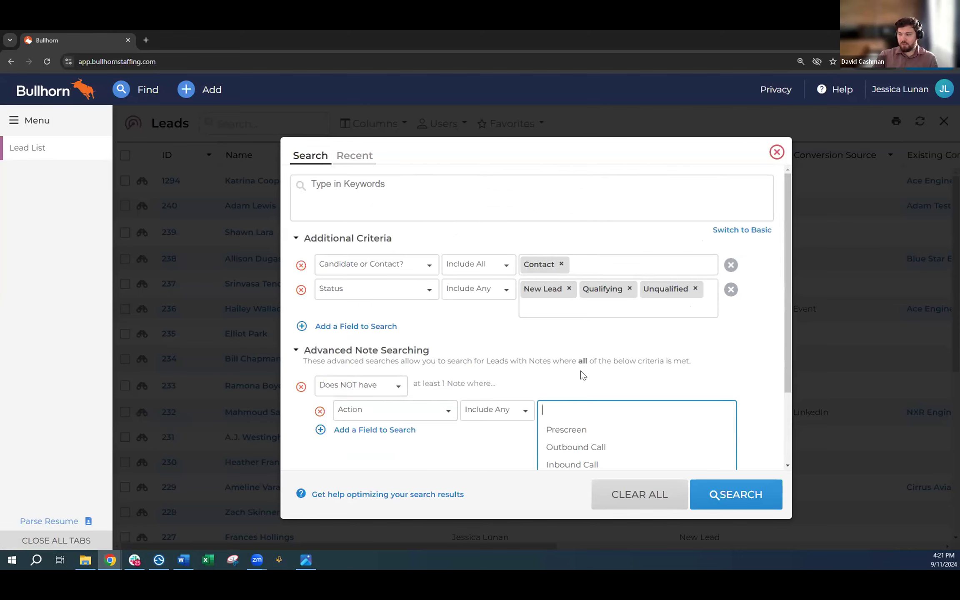
{"action": "scroll", "coordinate": [582, 375], "scroll_direction": "down", "scroll_amount": 2}
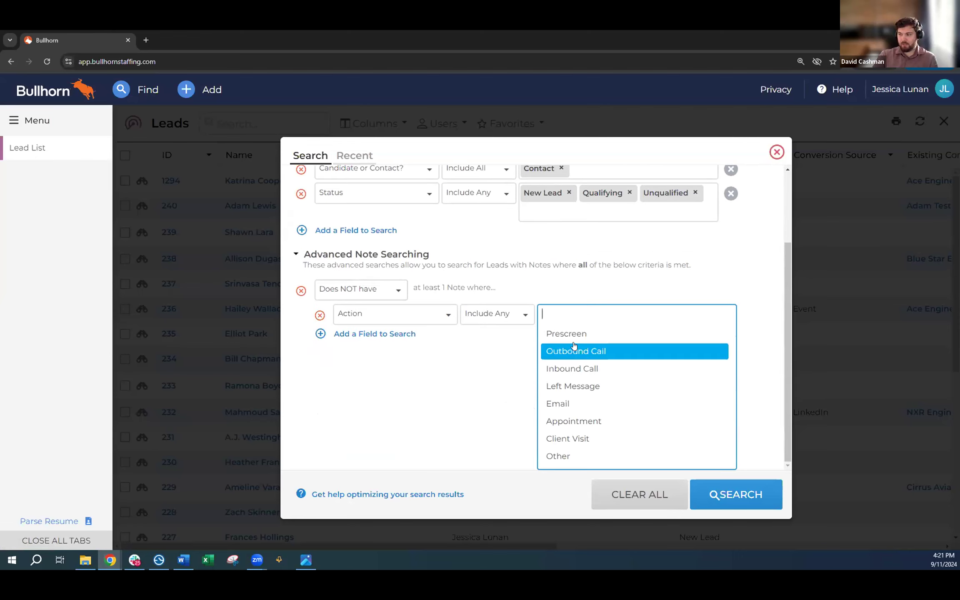
{"action": "left_click", "coordinate": [576, 353]}
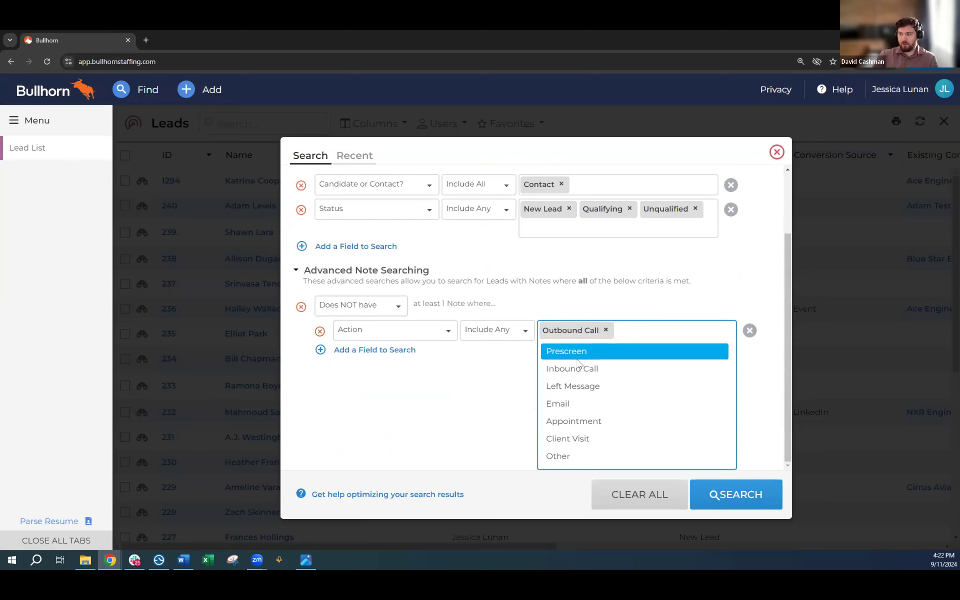
{"action": "left_click", "coordinate": [577, 367]}
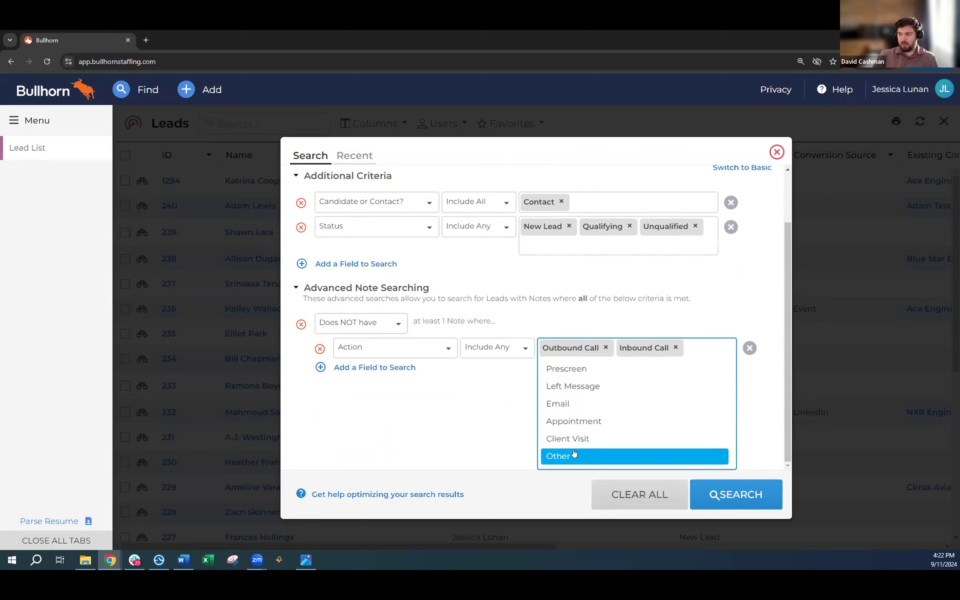
{"action": "left_click", "coordinate": [561, 403]}
{"action": "left_click", "coordinate": [488, 401]}
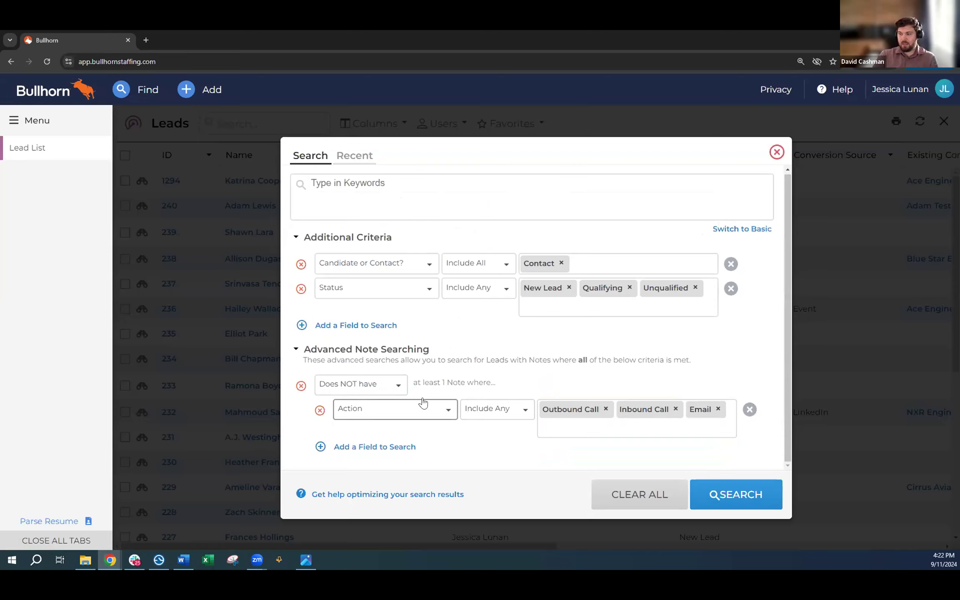
Add a note criterion for Date Added within the Past 21 Days and run the lead search
{"action": "left_click", "coordinate": [380, 447]}
{"action": "left_click", "coordinate": [381, 446]}
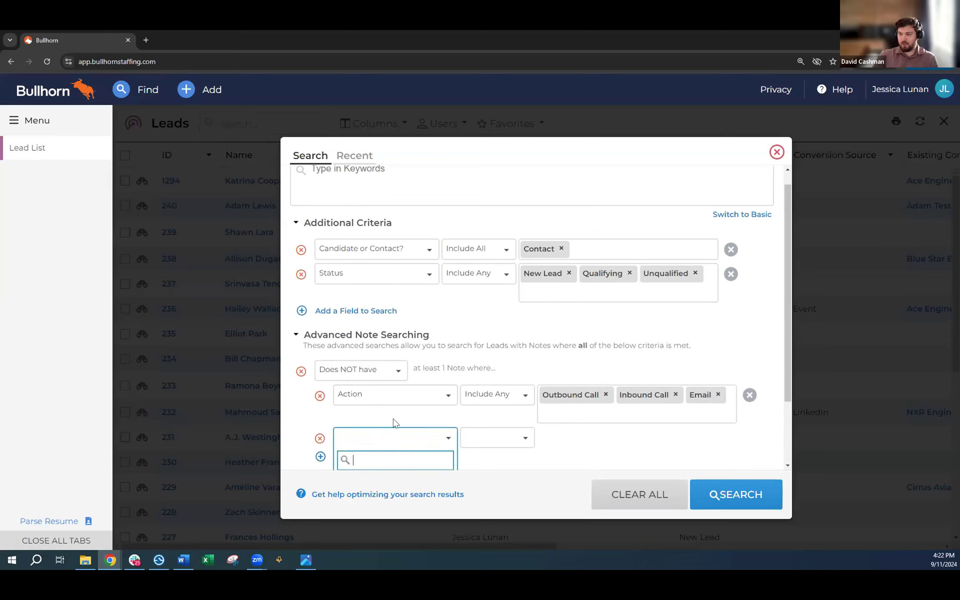
{"action": "left_click", "coordinate": [374, 457]}
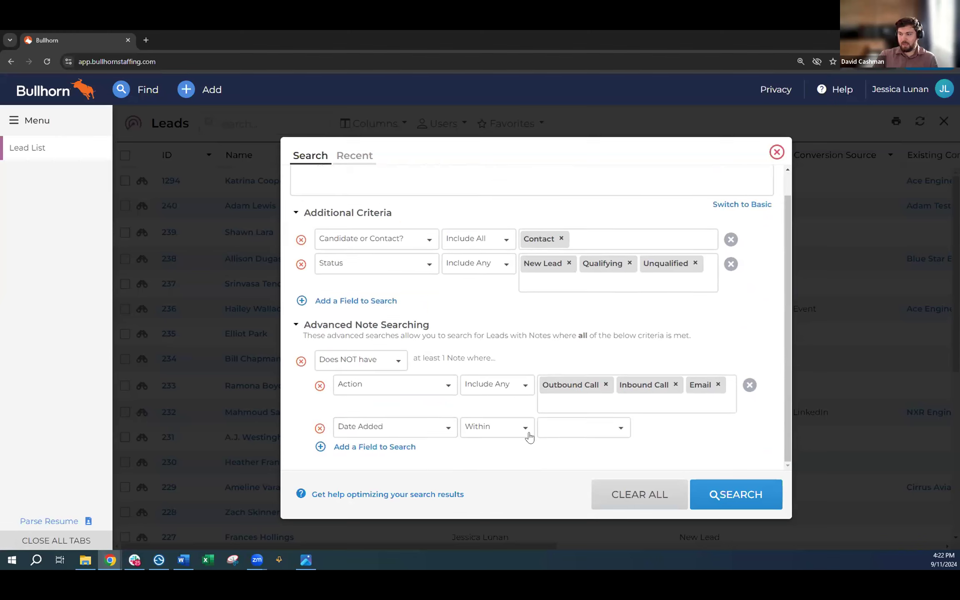
{"action": "left_click", "coordinate": [568, 431]}
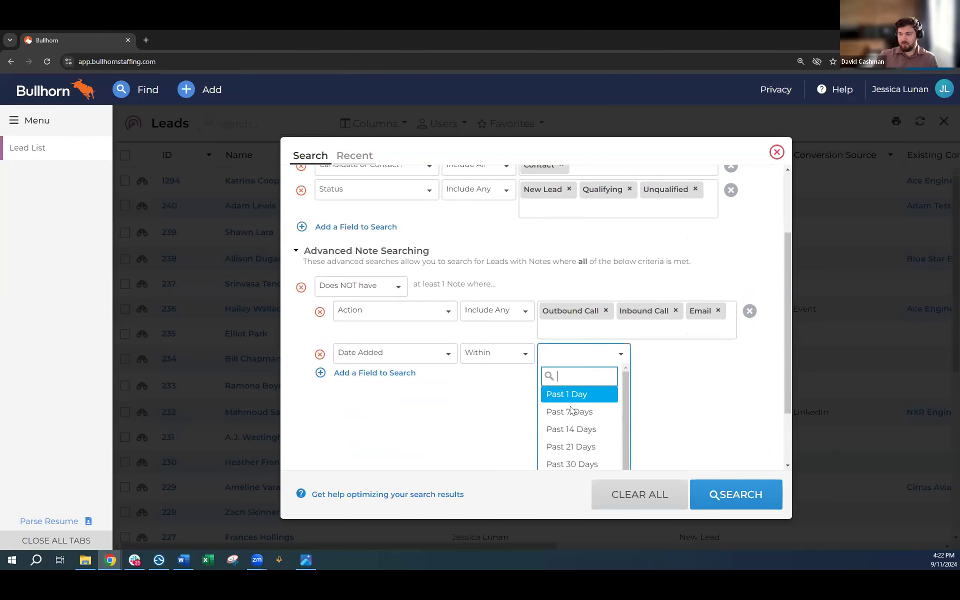
{"action": "left_click", "coordinate": [565, 446]}
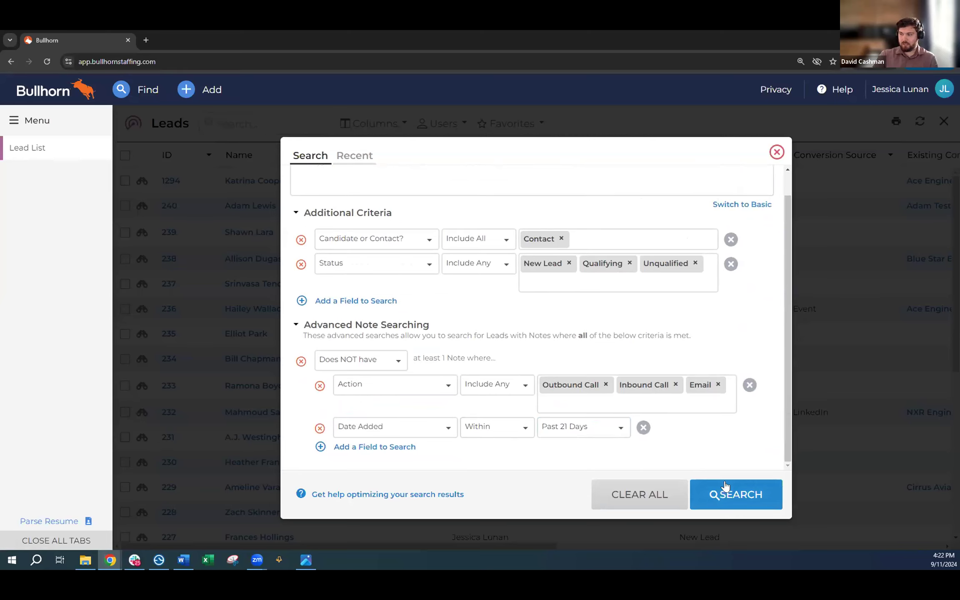
{"action": "left_click", "coordinate": [717, 499]}
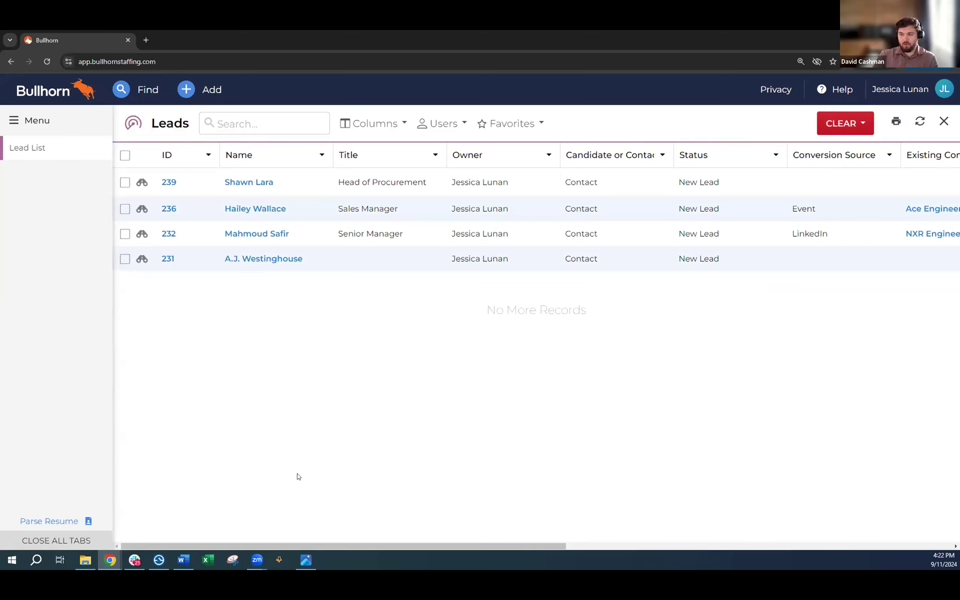
Preview the first lead in the search results and check its notes
{"action": "left_click_drag", "start_coordinate": [307, 546], "coordinate": [298, 497]}
{"action": "left_click", "coordinate": [142, 183]}
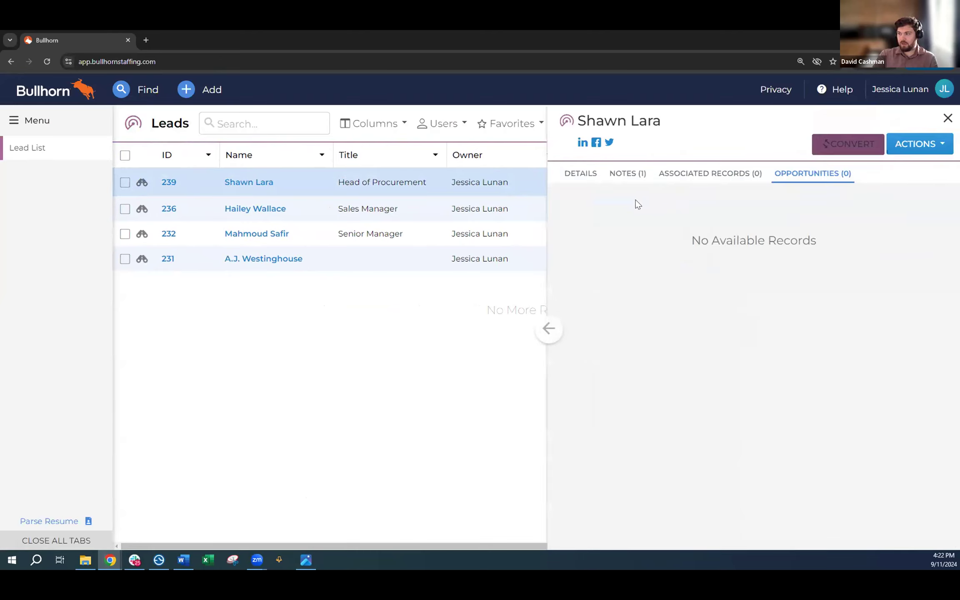
{"action": "left_click", "coordinate": [635, 175]}
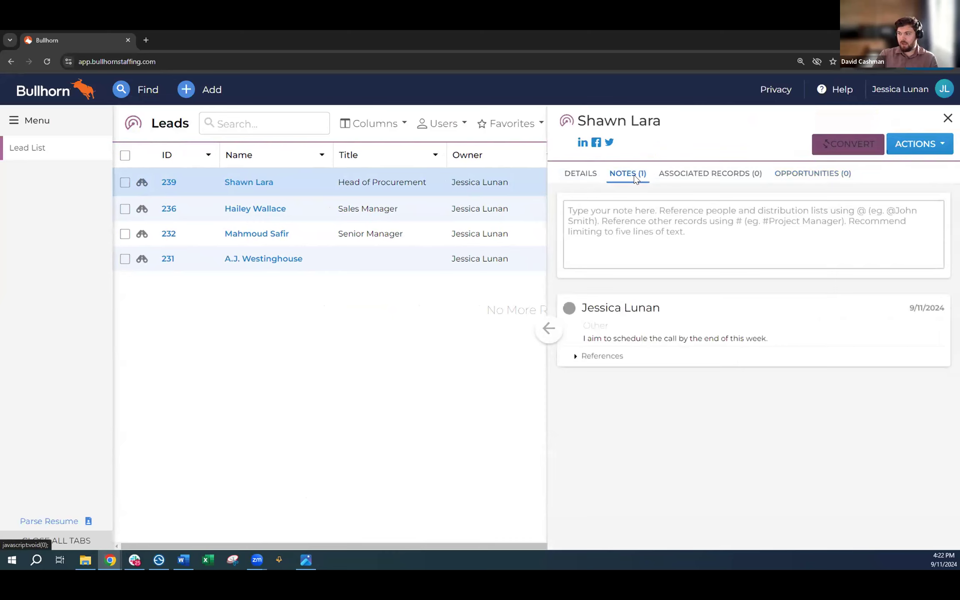
Examine the previewed lead's details, including its status and Lead Aging, and close the preview
{"action": "left_click", "coordinate": [574, 175]}
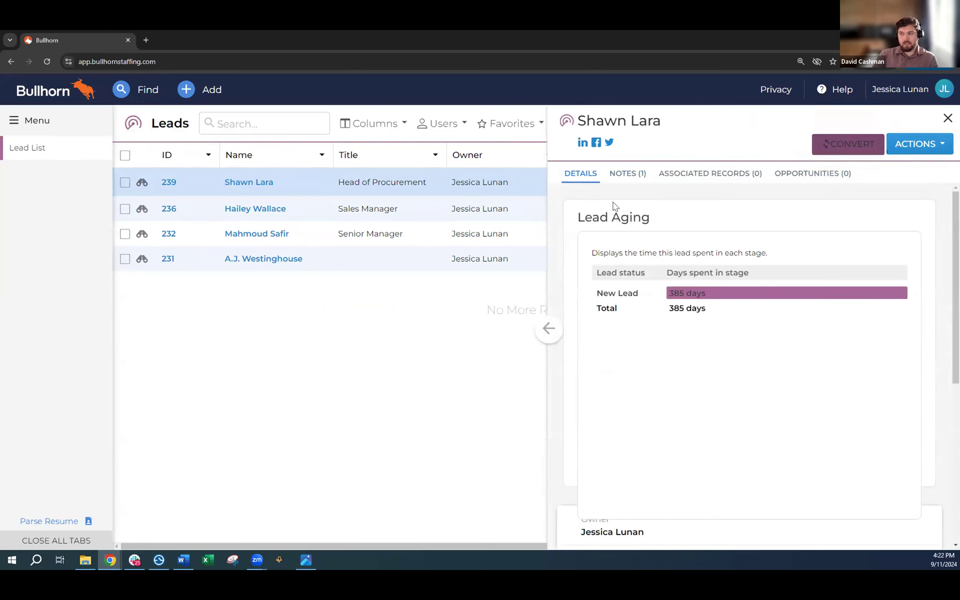
{"action": "scroll", "coordinate": [666, 399], "scroll_direction": "down", "scroll_amount": 5}
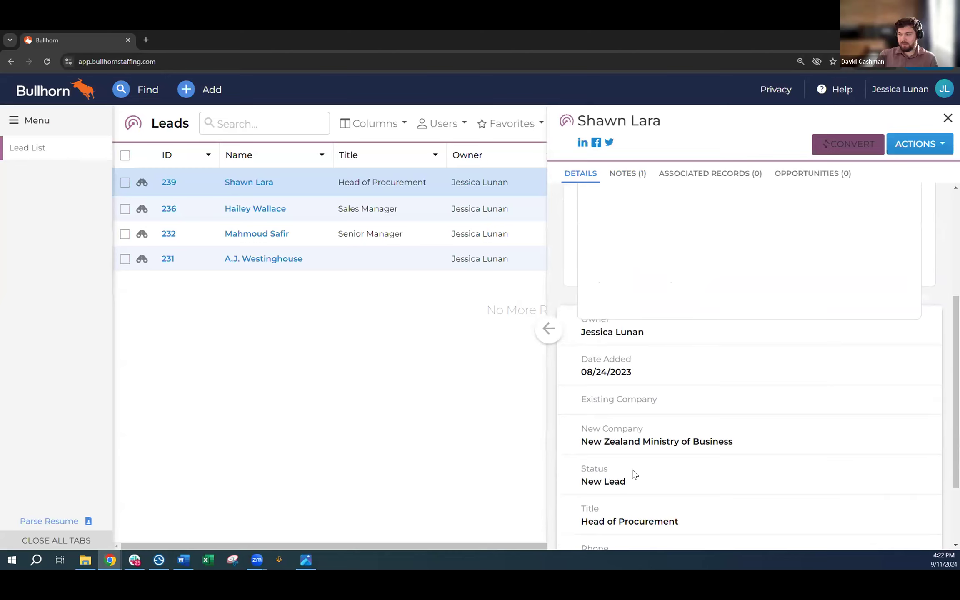
{"action": "scroll", "coordinate": [634, 473], "scroll_direction": "down", "scroll_amount": 2}
{"action": "left_click_drag", "start_coordinate": [612, 421], "coordinate": [589, 391]}
{"action": "double_click", "coordinate": [591, 381]}
{"action": "scroll", "coordinate": [626, 374], "scroll_direction": "up", "scroll_amount": 7}
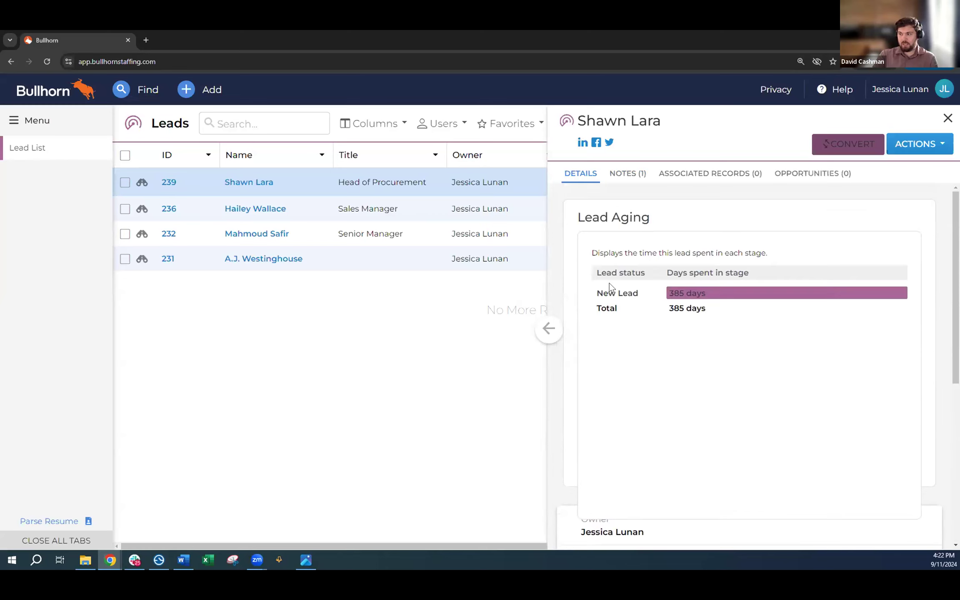
{"action": "left_click_drag", "start_coordinate": [603, 293], "coordinate": [709, 290]}
{"action": "left_click", "coordinate": [696, 308]}
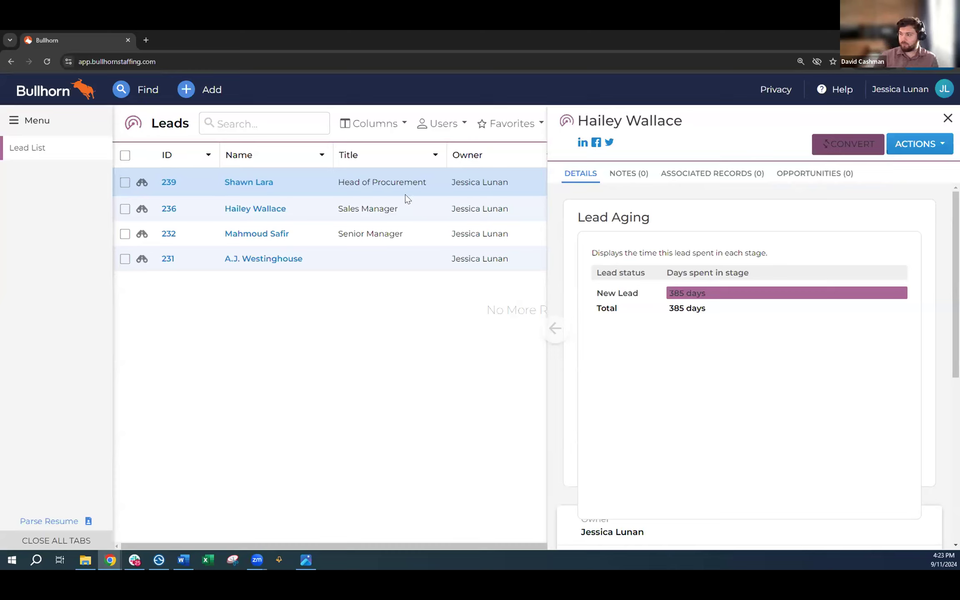
{"action": "left_click", "coordinate": [555, 328]}
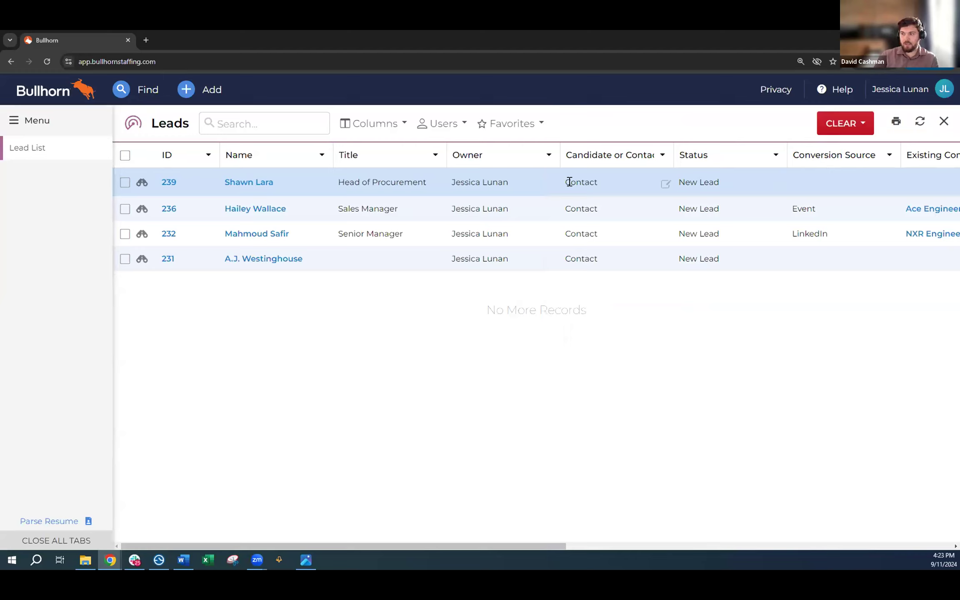
Save the current search as a private favorite named "Leads without Calls/Emails in Last 21 Days"
{"action": "left_click", "coordinate": [511, 125]}
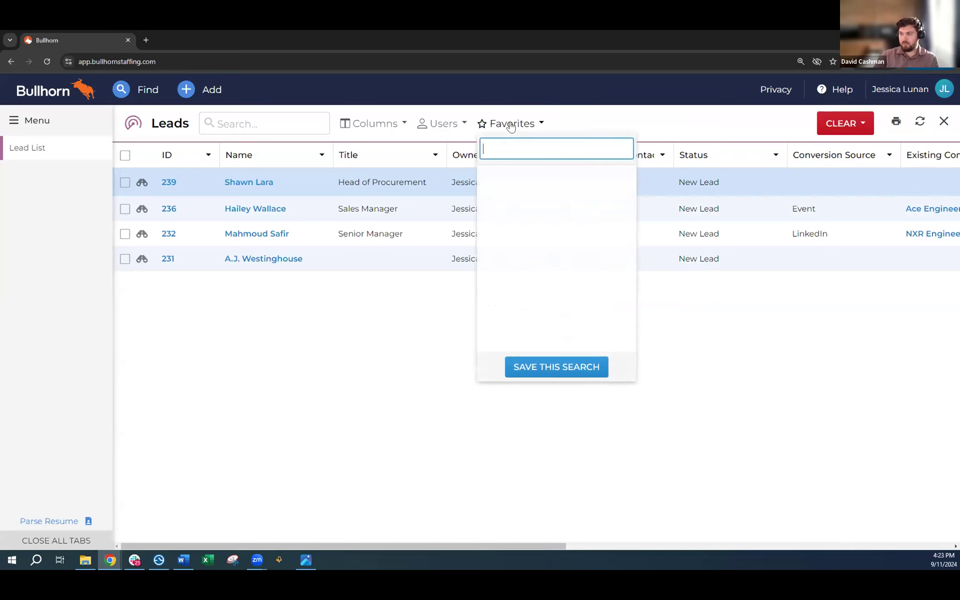
{"action": "left_click", "coordinate": [556, 367]}
{"action": "type", "text": "Leads with"}
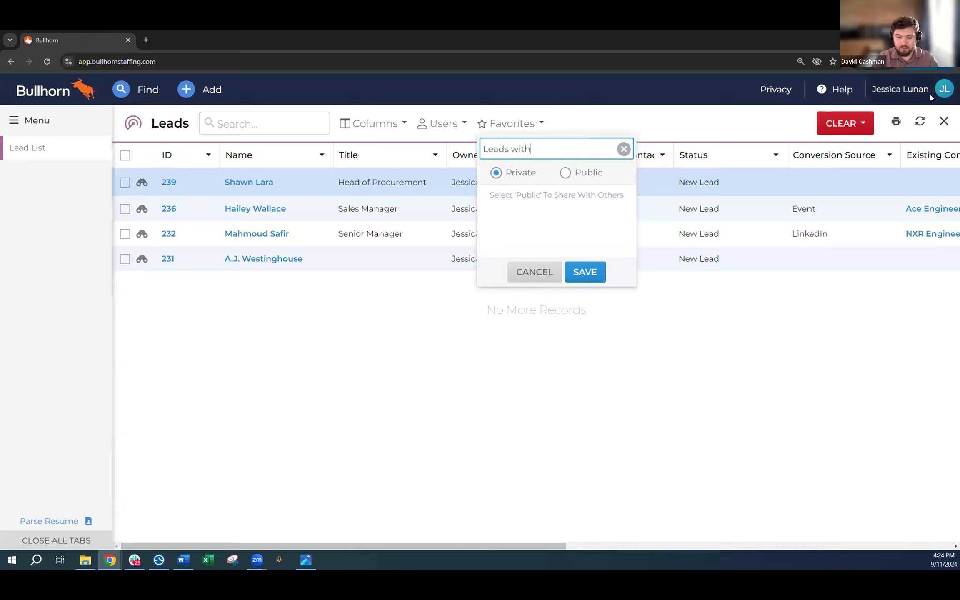
{"action": "type", "text": "out Call"}
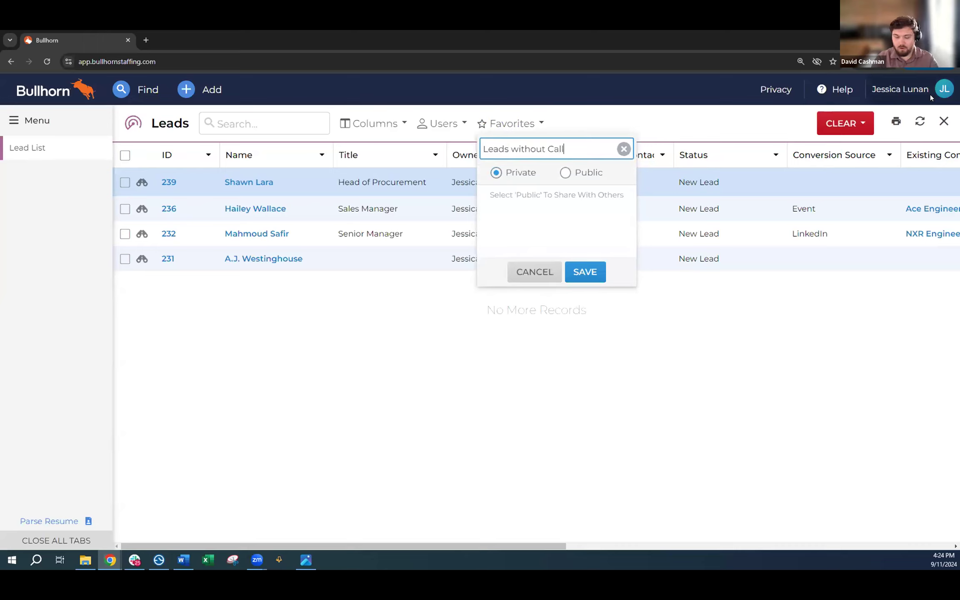
{"action": "type", "text": "s/Emails in "}
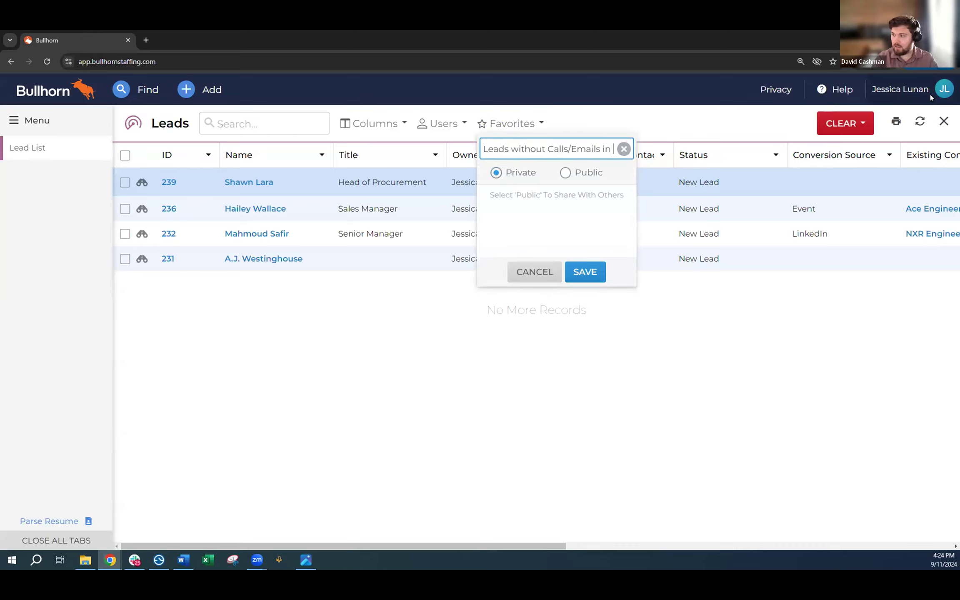
{"action": "type", "text": "Last 21 Days"}
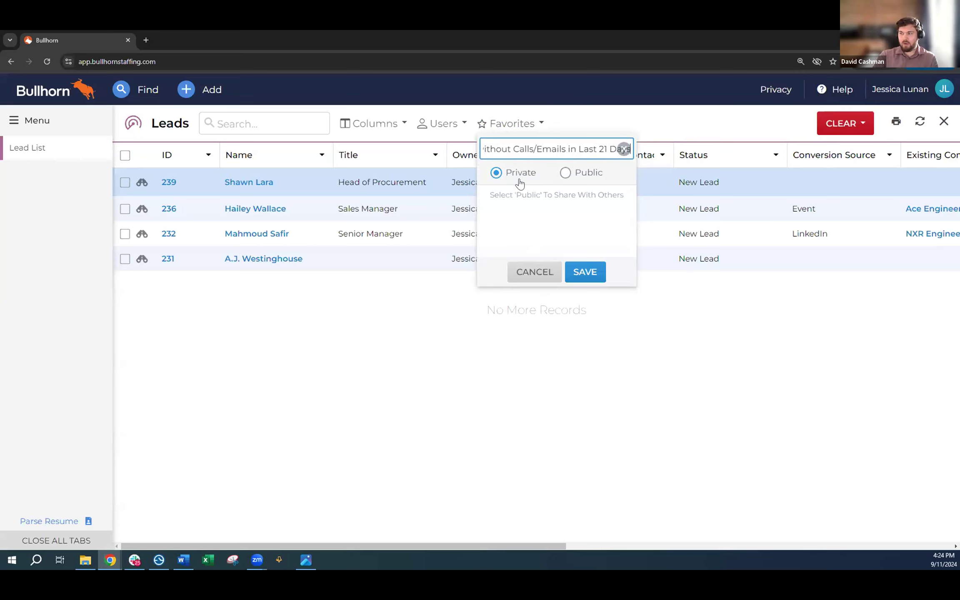
{"action": "left_click", "coordinate": [564, 173]}
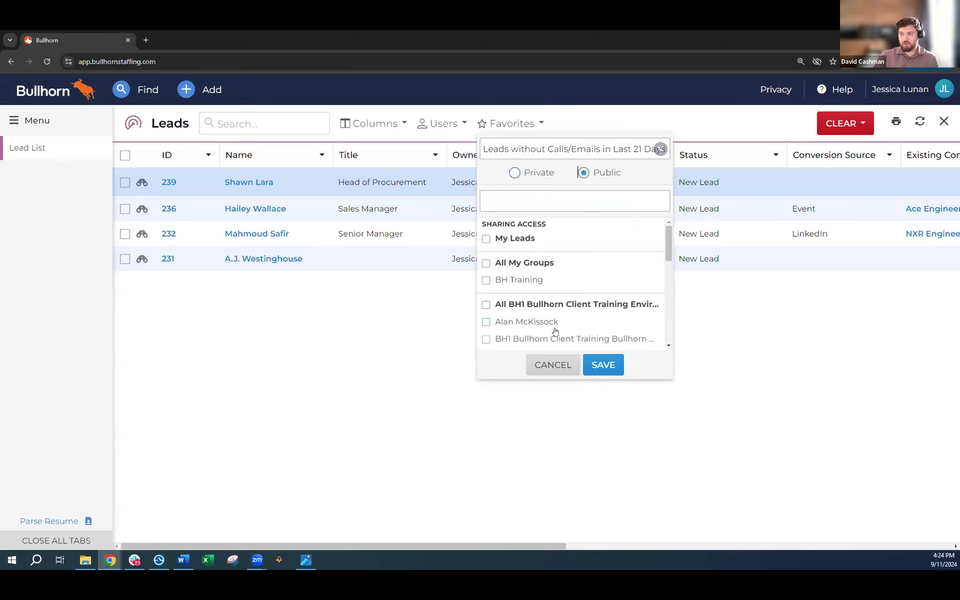
{"action": "left_click", "coordinate": [517, 176]}
{"action": "left_click", "coordinate": [585, 273]}
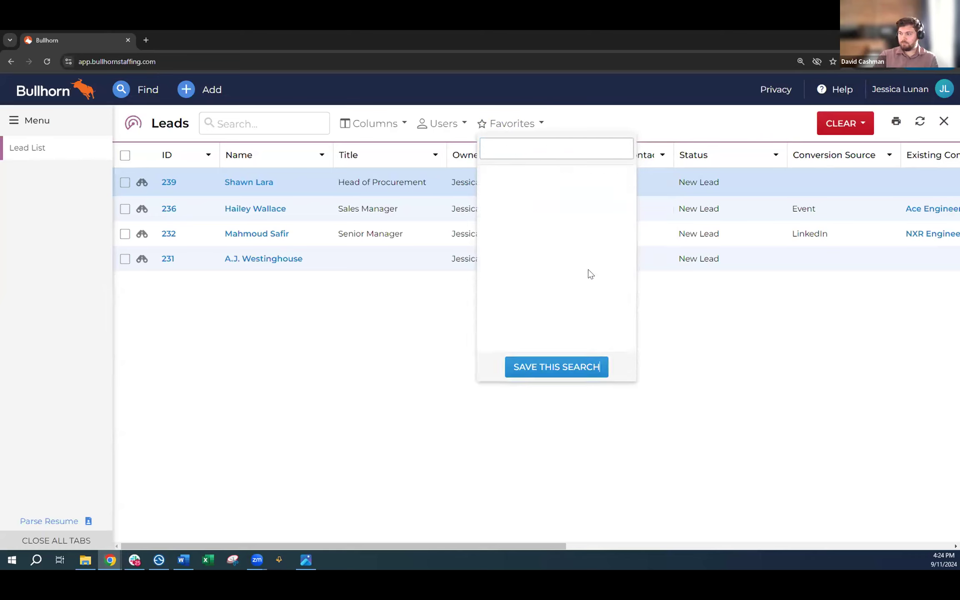
Clear the current lead search and apply the saved favorite "Leads without Calls/Emails in Last 21 Days"
{"action": "left_click", "coordinate": [844, 126]}
{"action": "left_click", "coordinate": [808, 181]}
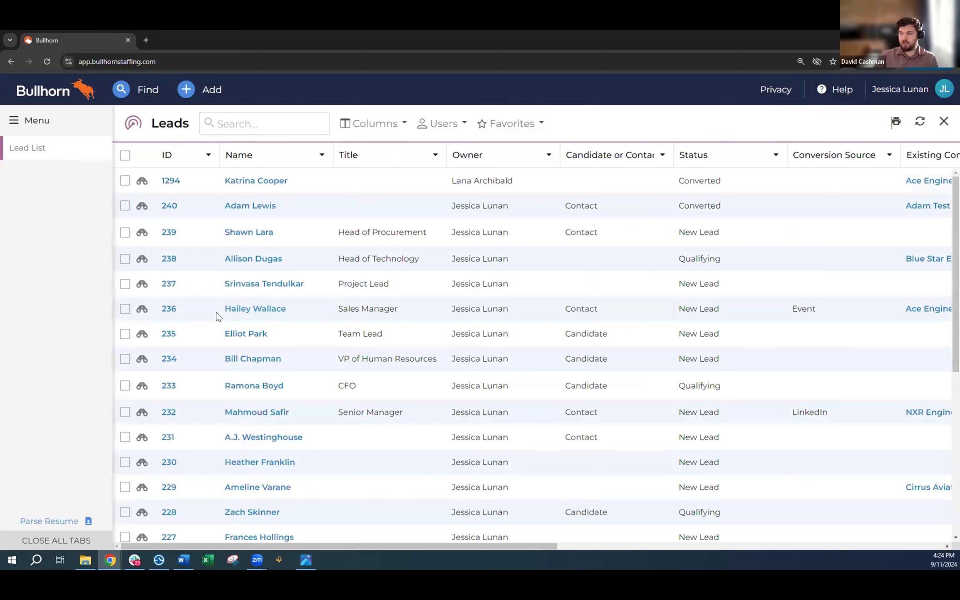
{"action": "left_click", "coordinate": [503, 123]}
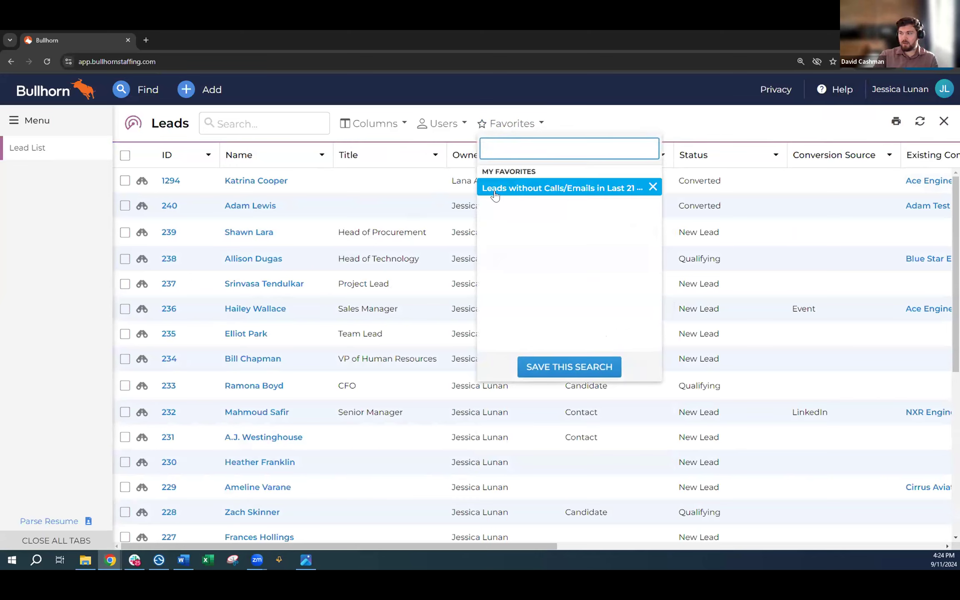
{"action": "left_click", "coordinate": [543, 190]}
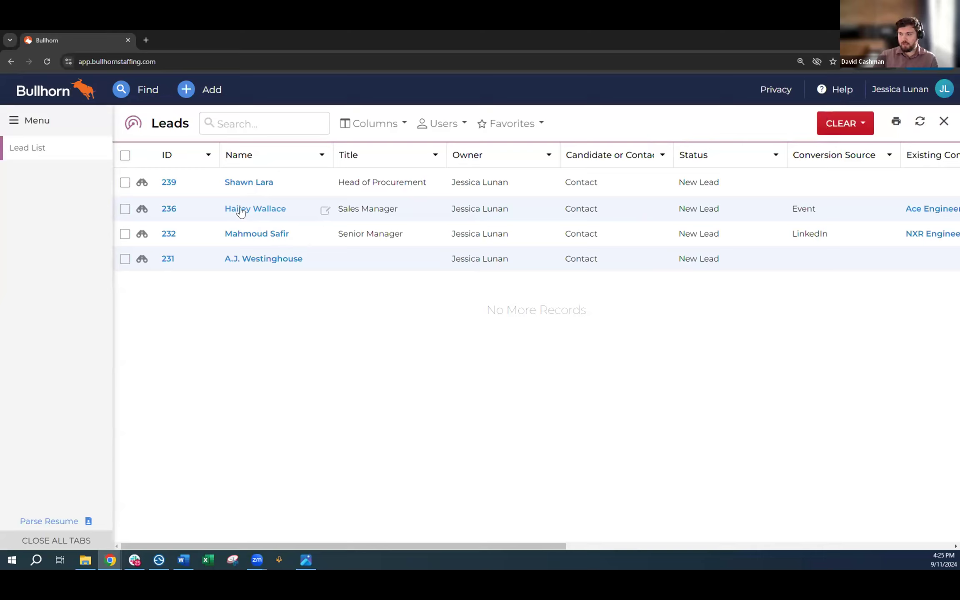
Open the full record of the Sales Manager lead and review its header fields
{"action": "left_click", "coordinate": [269, 207]}
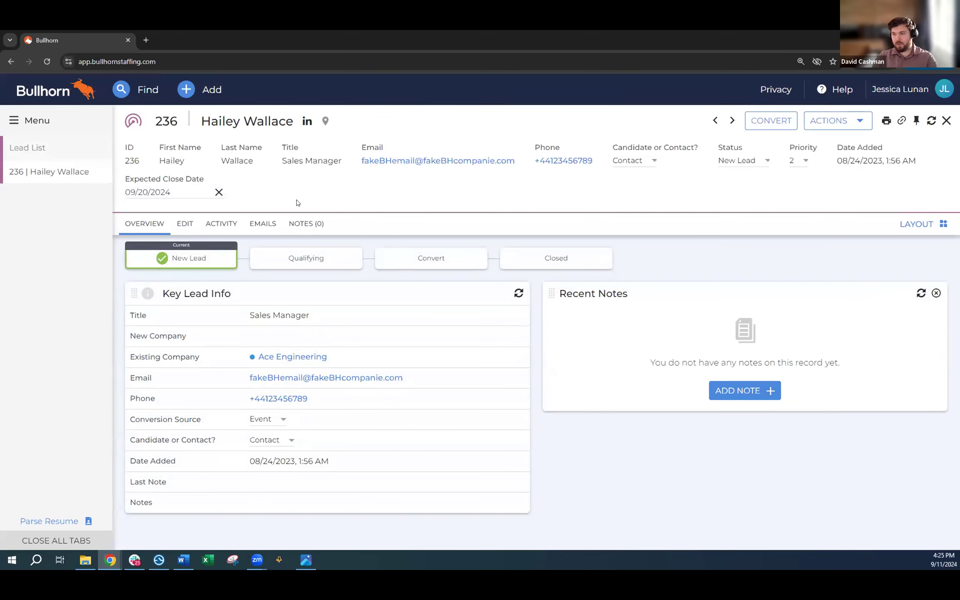
{"action": "key", "text": "ctrl+minus"}
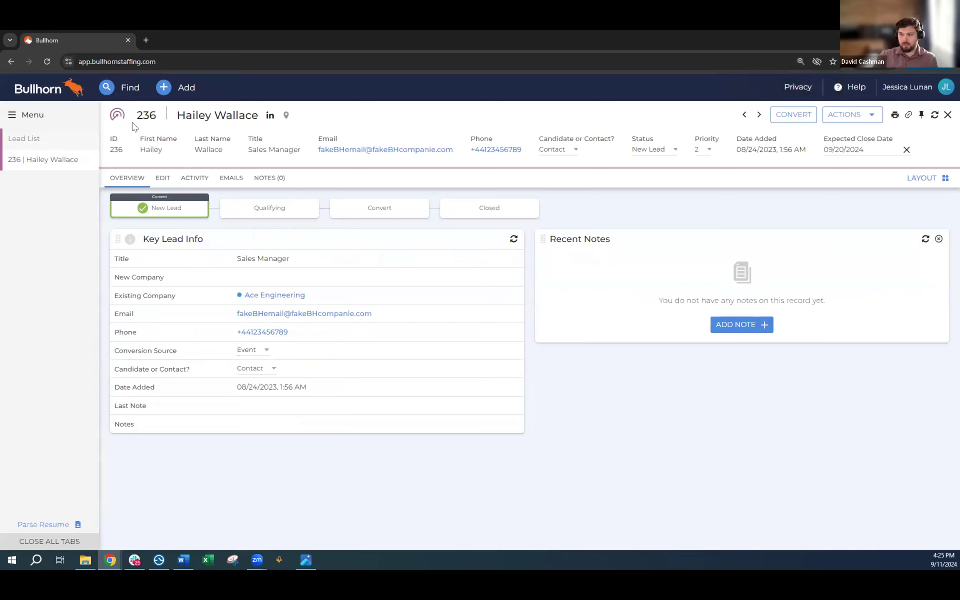
{"action": "left_click_drag", "start_coordinate": [107, 136], "coordinate": [267, 150]}
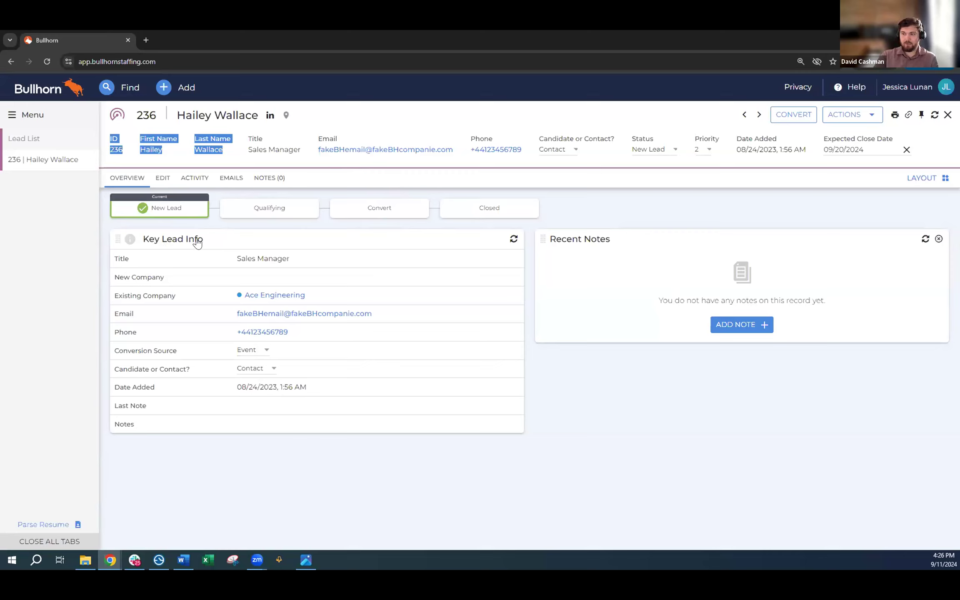
{"action": "left_click", "coordinate": [248, 141]}
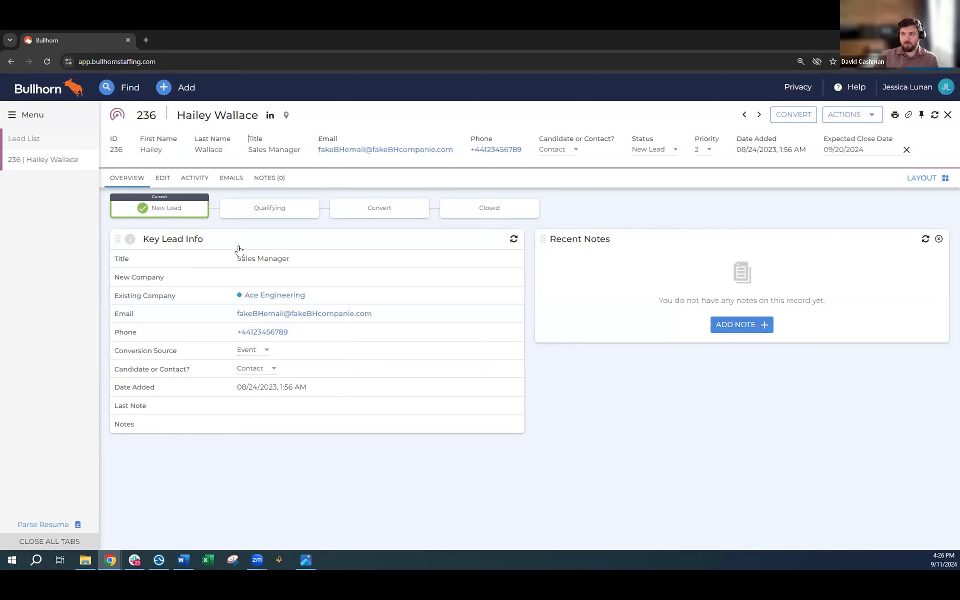
Add the Details card to the lead's overview layout and remove it again
{"action": "left_click", "coordinate": [944, 178]}
{"action": "left_click", "coordinate": [922, 197]}
{"action": "left_click", "coordinate": [832, 216]}
{"action": "left_click", "coordinate": [656, 367]}
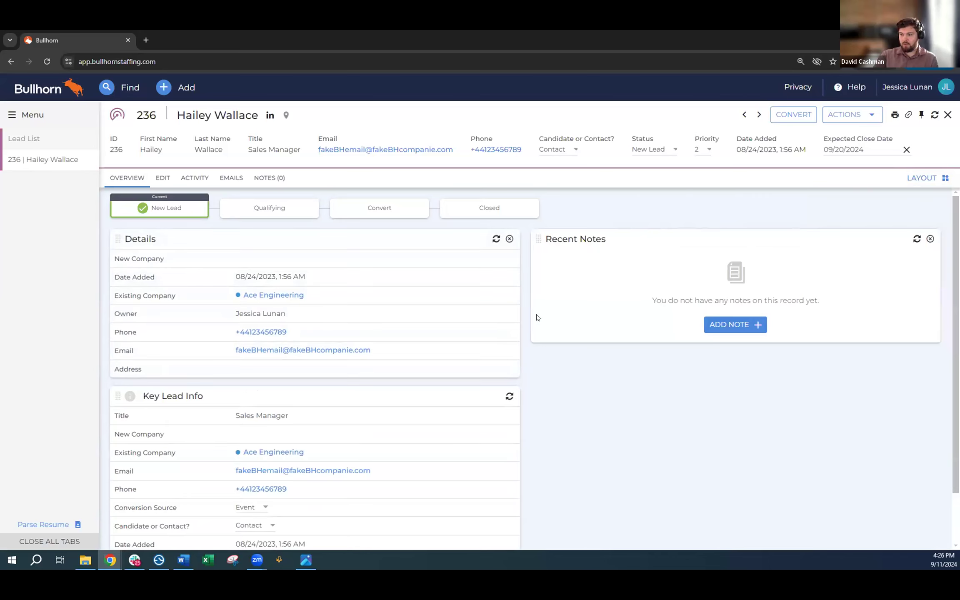
{"action": "left_click", "coordinate": [509, 239]}
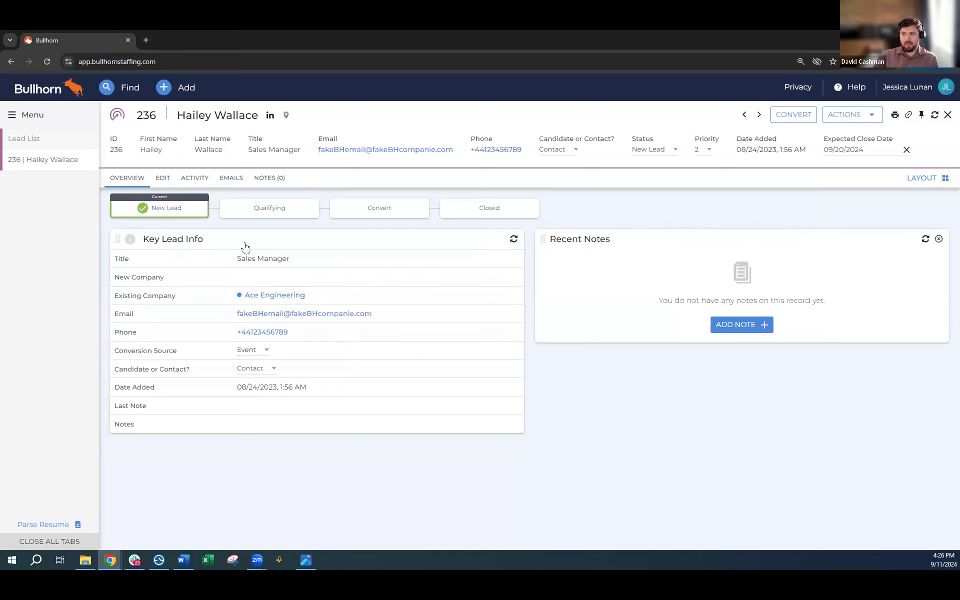
{"action": "mouse_move", "coordinate": [262, 236]}
{"action": "left_mouse_down"}
{"action": "mouse_move", "coordinate": [612, 289]}
{"action": "mouse_move", "coordinate": [542, 256]}
{"action": "mouse_move", "coordinate": [234, 255]}
{"action": "mouse_move", "coordinate": [259, 253]}
{"action": "left_mouse_up"}
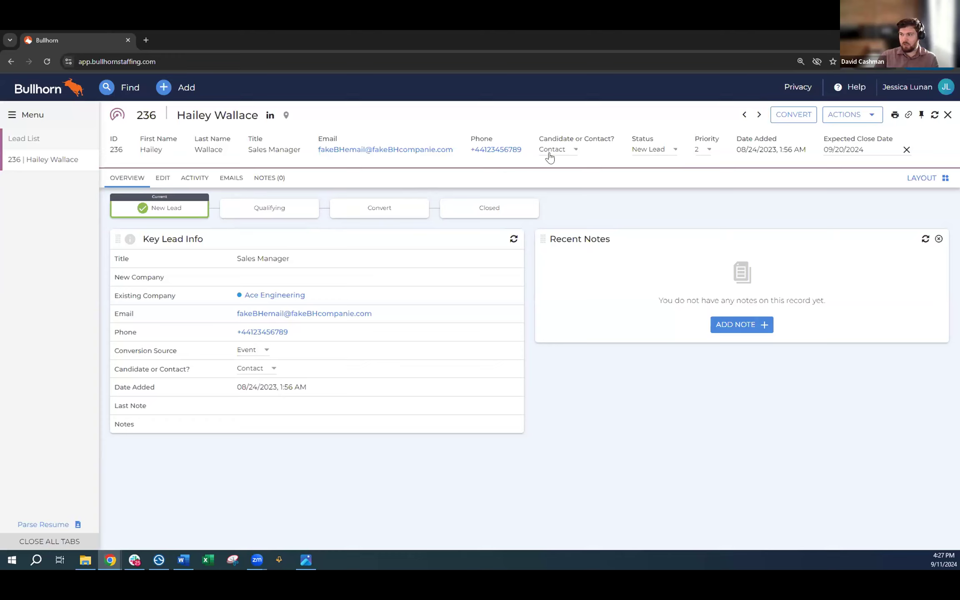
Set the lead's status to Qualifying and refresh the record
{"action": "left_click", "coordinate": [650, 150]}
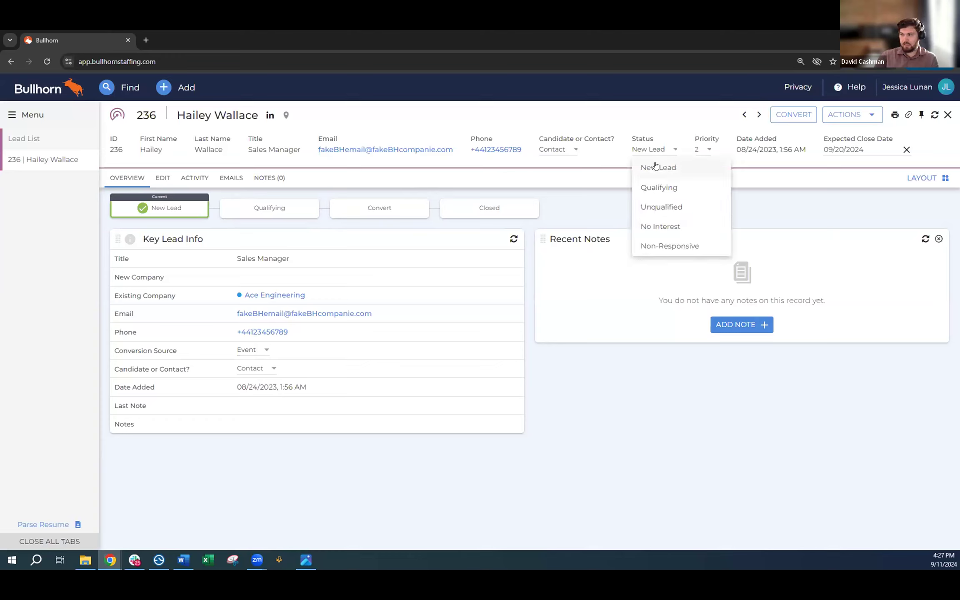
{"action": "left_click", "coordinate": [661, 188]}
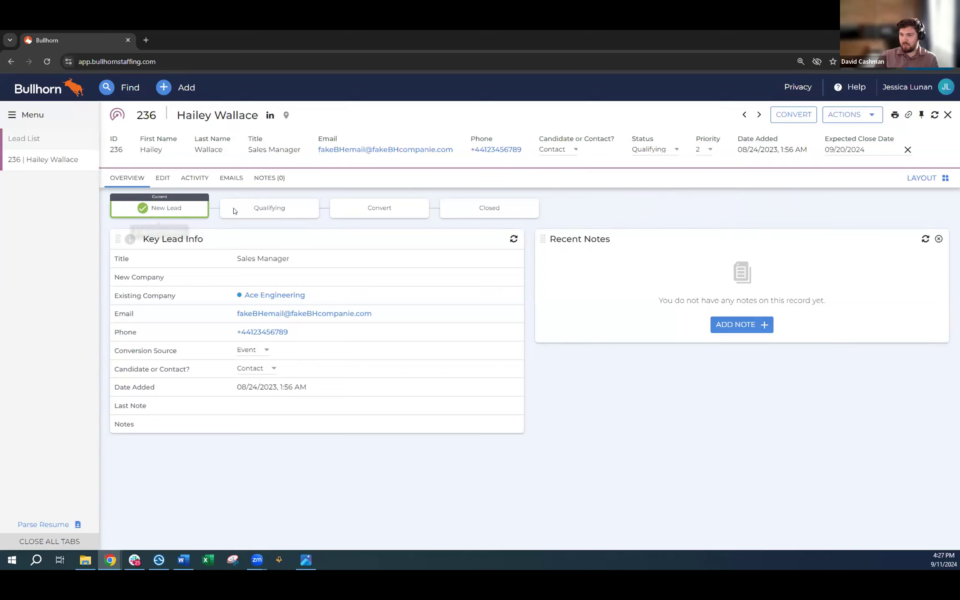
{"action": "left_click", "coordinate": [933, 115]}
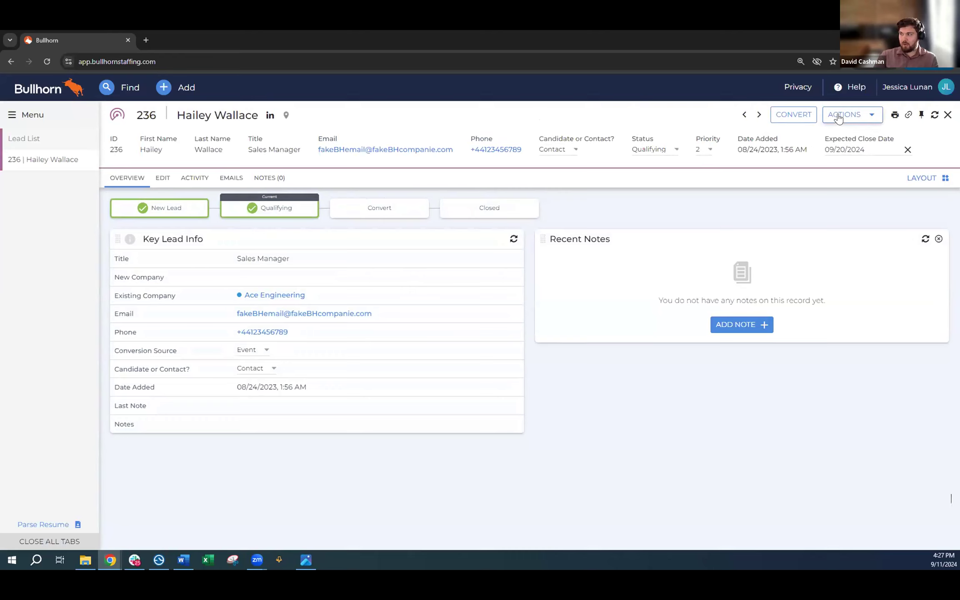
Start a new note on the lead and look at the available note template categories
{"action": "left_click", "coordinate": [839, 118]}
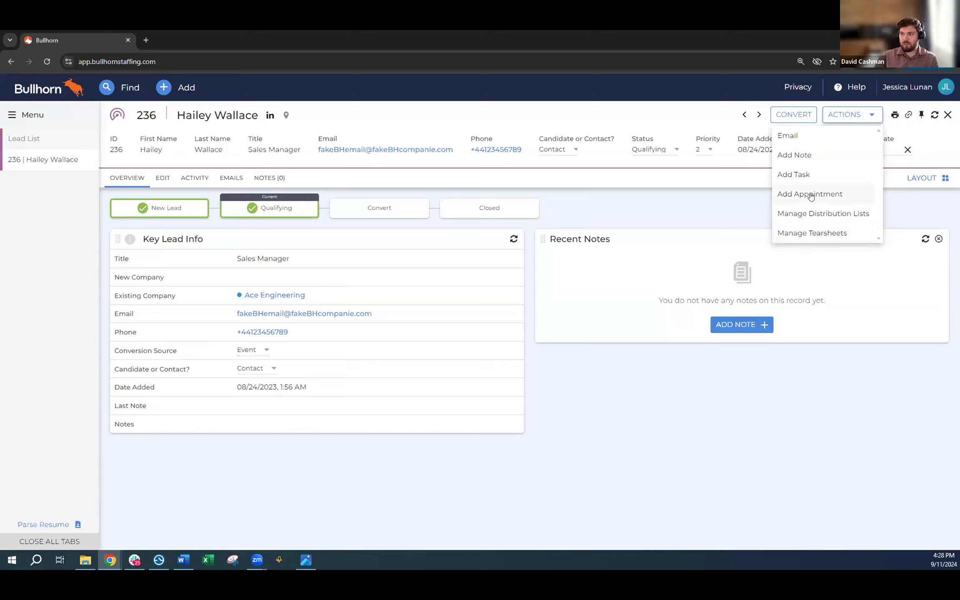
{"action": "left_click", "coordinate": [811, 156]}
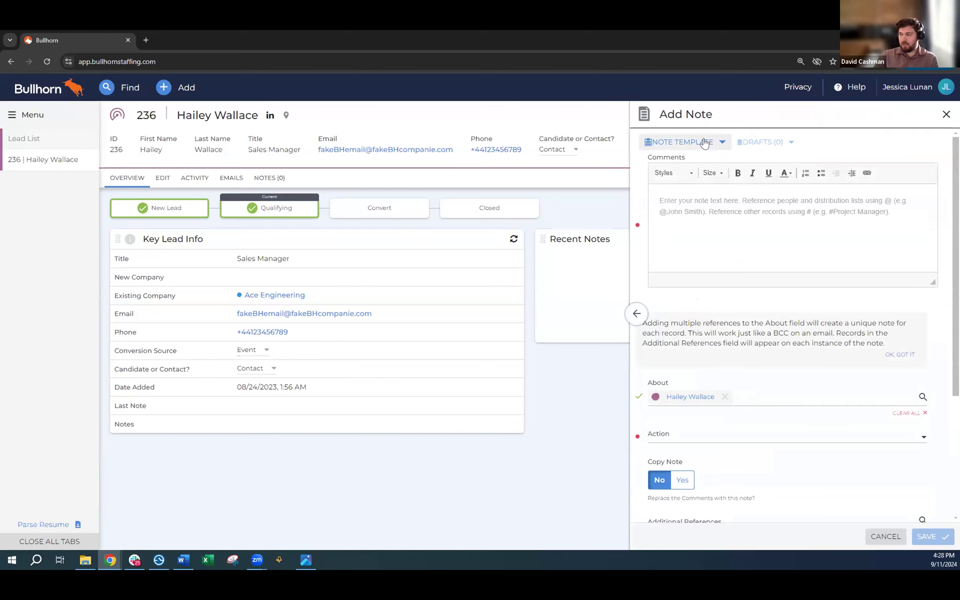
{"action": "left_click", "coordinate": [698, 196]}
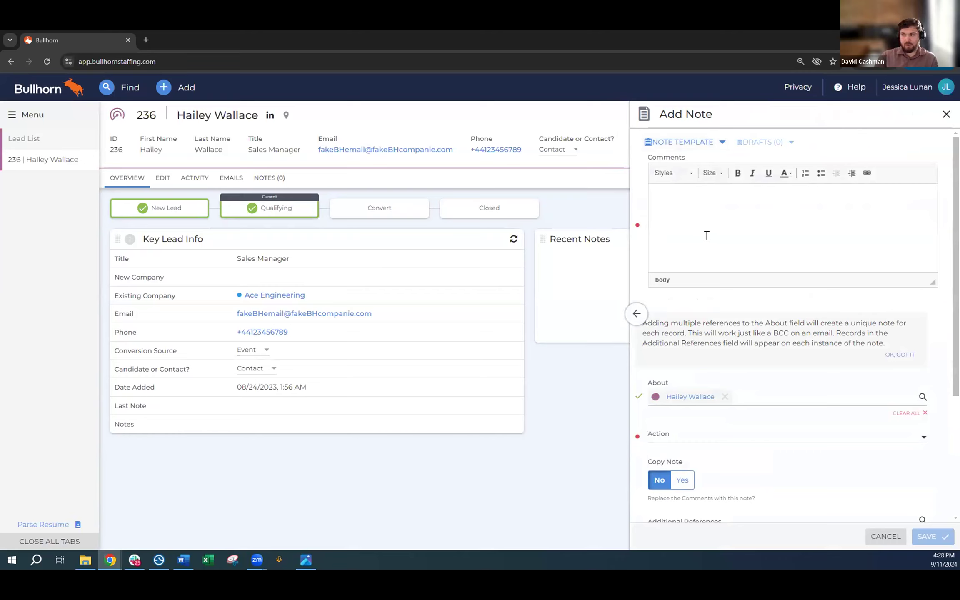
{"action": "left_click", "coordinate": [680, 144]}
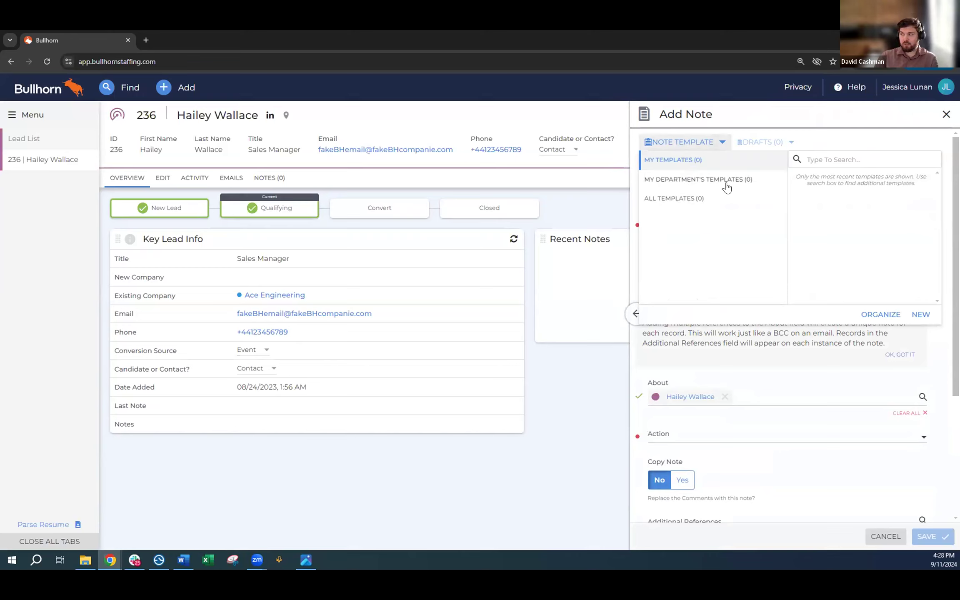
{"action": "left_click", "coordinate": [812, 137]}
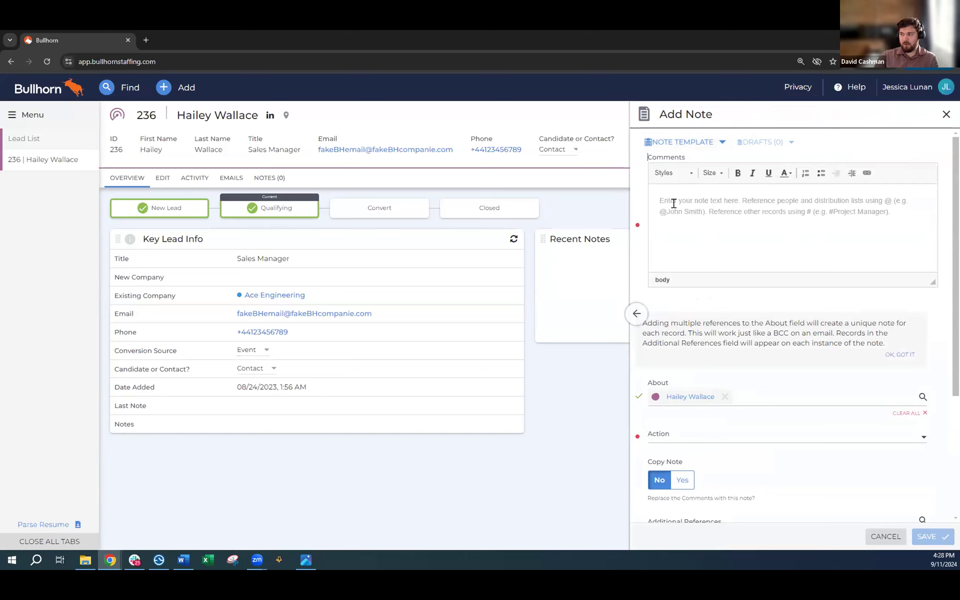
Enter "Call planned for 9/12" as the note's comments
{"action": "left_click", "coordinate": [733, 202]}
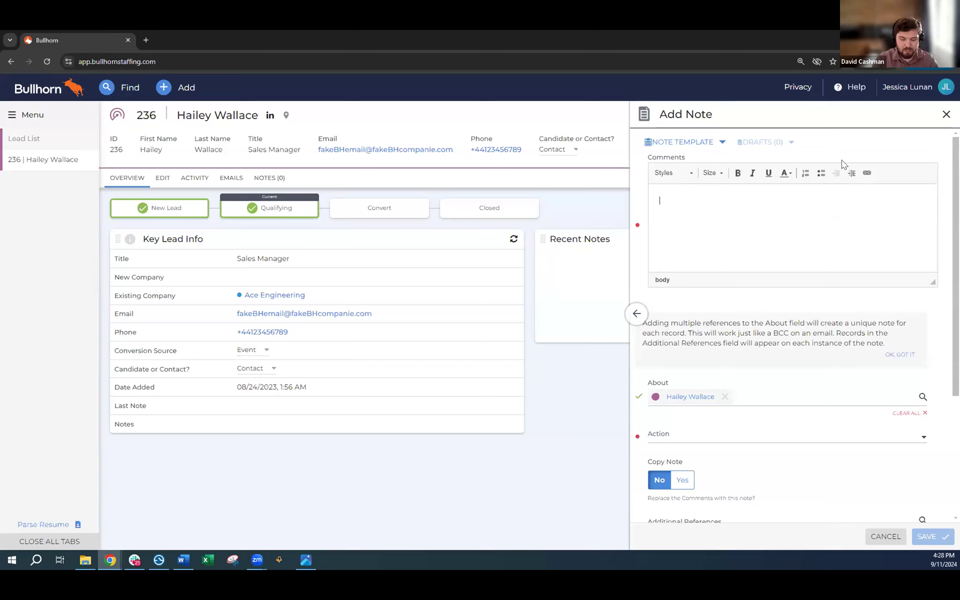
{"action": "type", "text": "Call p"}
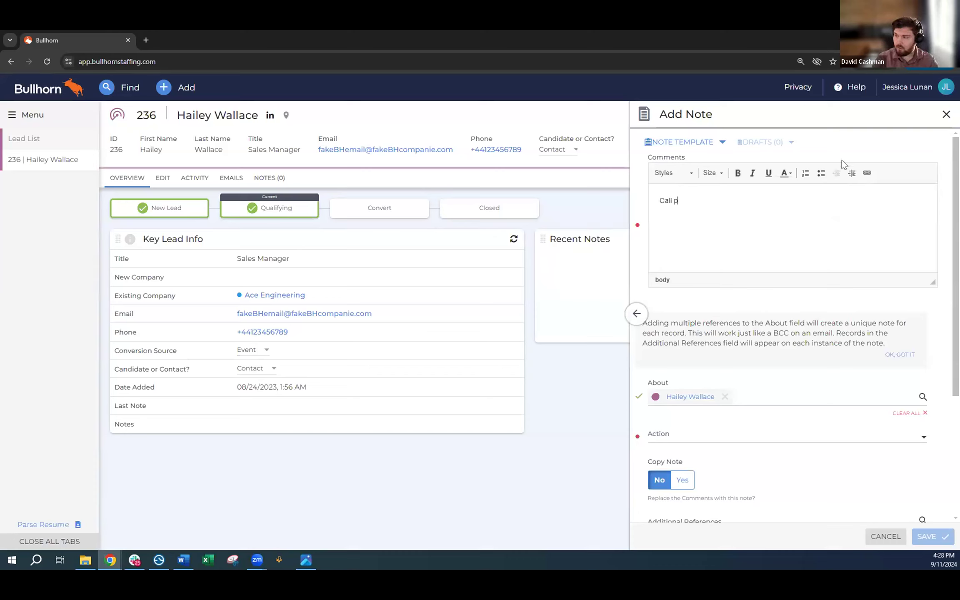
{"action": "type", "text": "lanned for "}
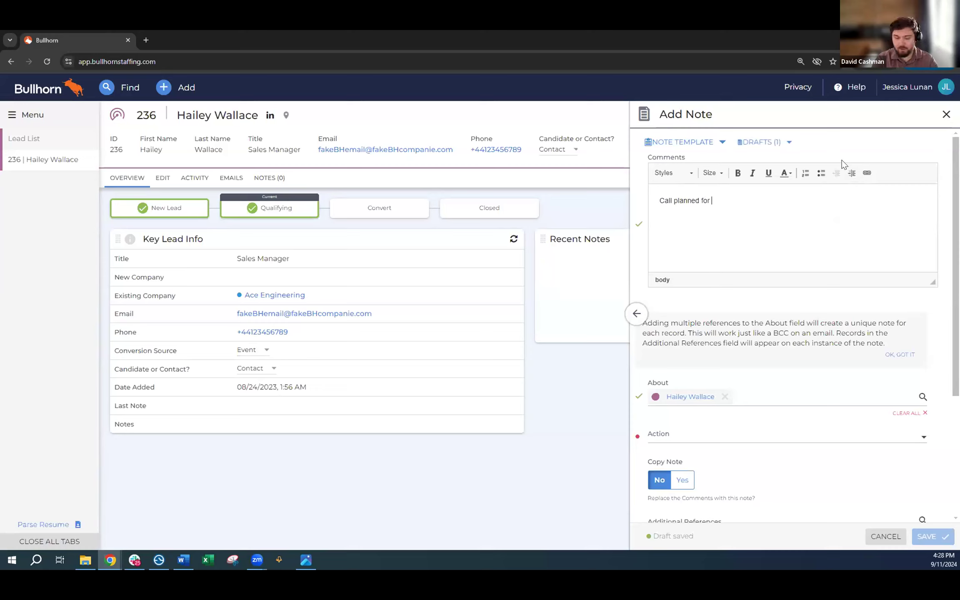
{"action": "type", "text": "9/12"}
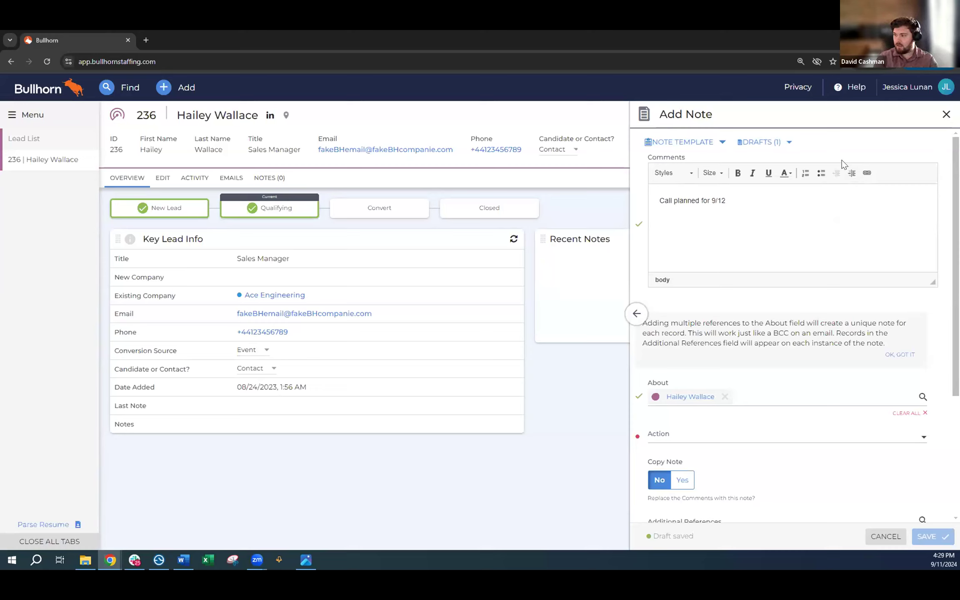
Try an @ mention of an internal user on a new line of the comments and remove it
{"action": "key", "text": "Return"}
{"action": "type", "text": "@jessica"}
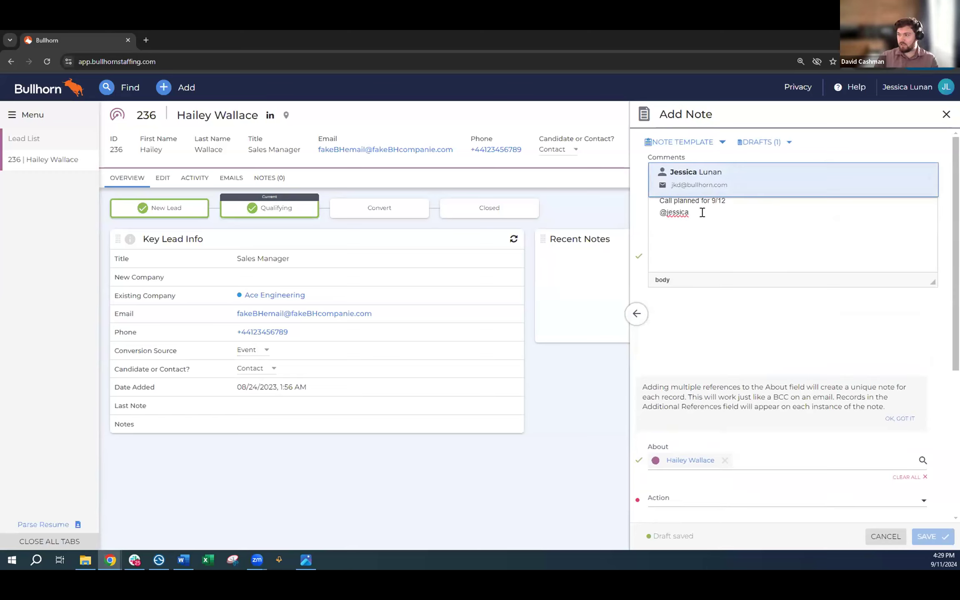
{"action": "left_click_drag", "start_coordinate": [691, 212], "coordinate": [644, 206]}
{"action": "key", "text": "BackSpace"}
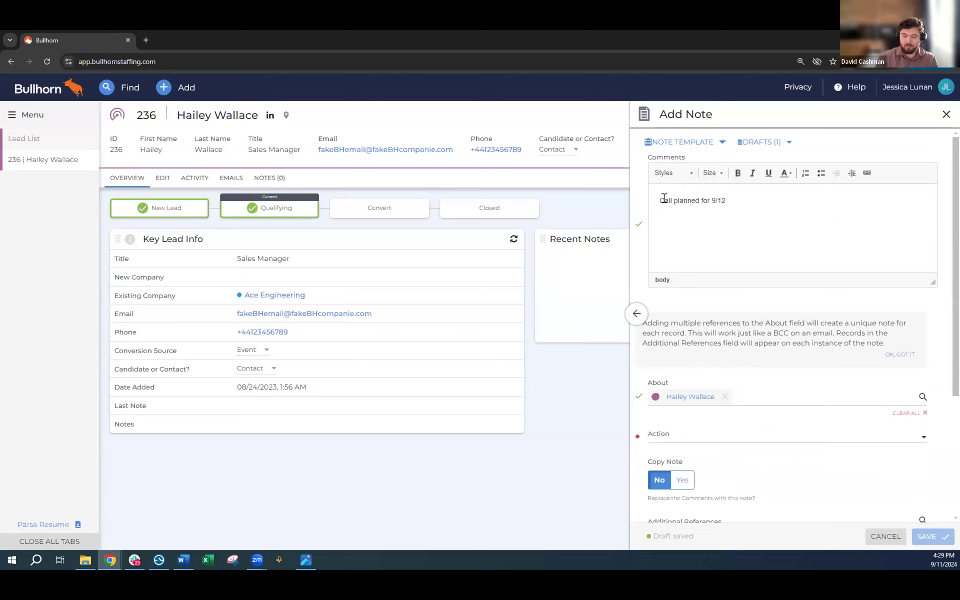
Try a # reference to records matching "test" in the comments, browse the suggestions and clear the added text
{"action": "type", "text": "#"}
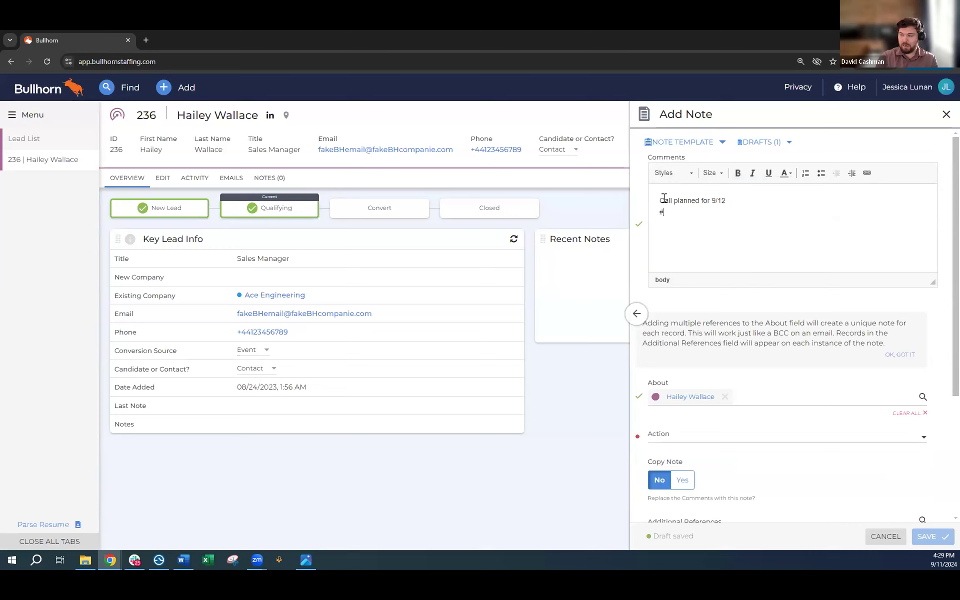
{"action": "type", "text": "test"}
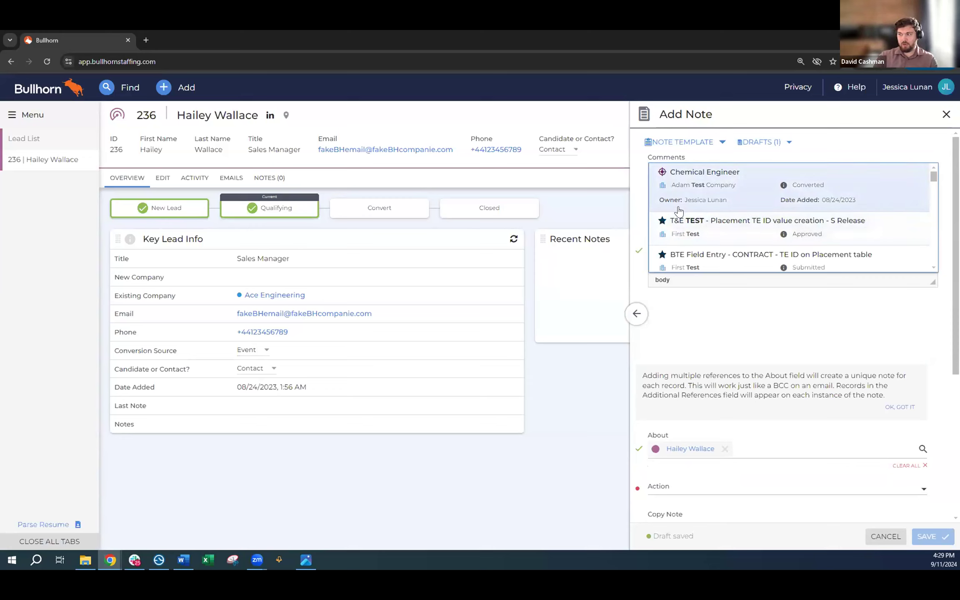
{"action": "scroll", "coordinate": [667, 232], "scroll_direction": "down", "scroll_amount": 2}
{"action": "scroll", "coordinate": [685, 242], "scroll_direction": "down", "scroll_amount": 1}
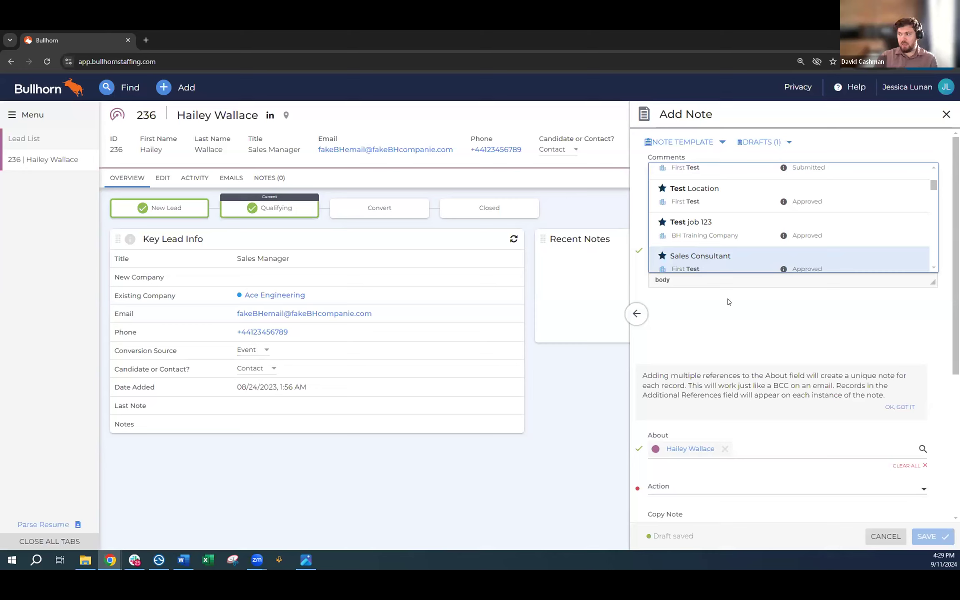
{"action": "left_click", "coordinate": [728, 299]}
{"action": "left_click_drag", "start_coordinate": [687, 220], "coordinate": [651, 206]}
{"action": "type", "text": "@"}
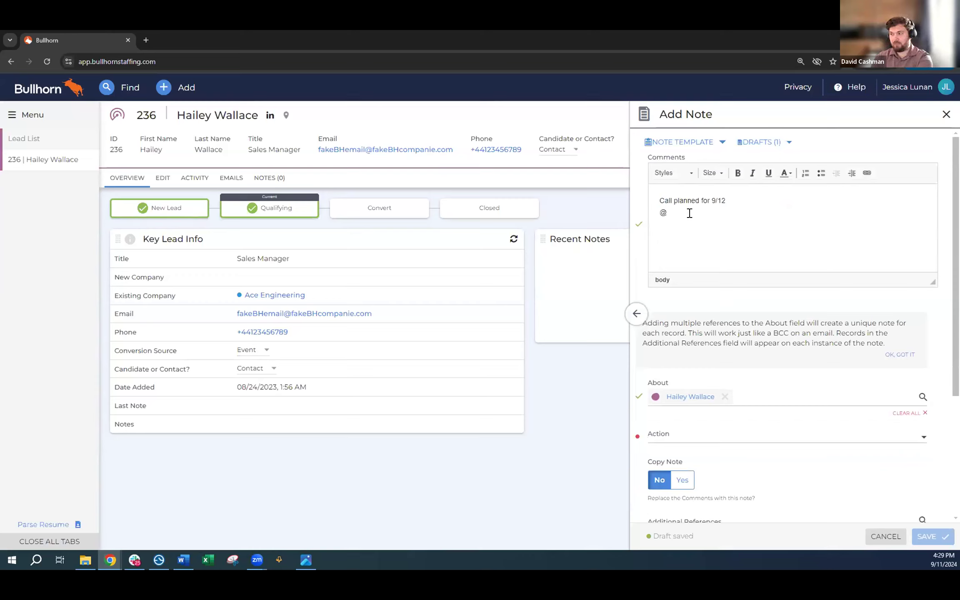
{"action": "key", "text": "BackSpace"}
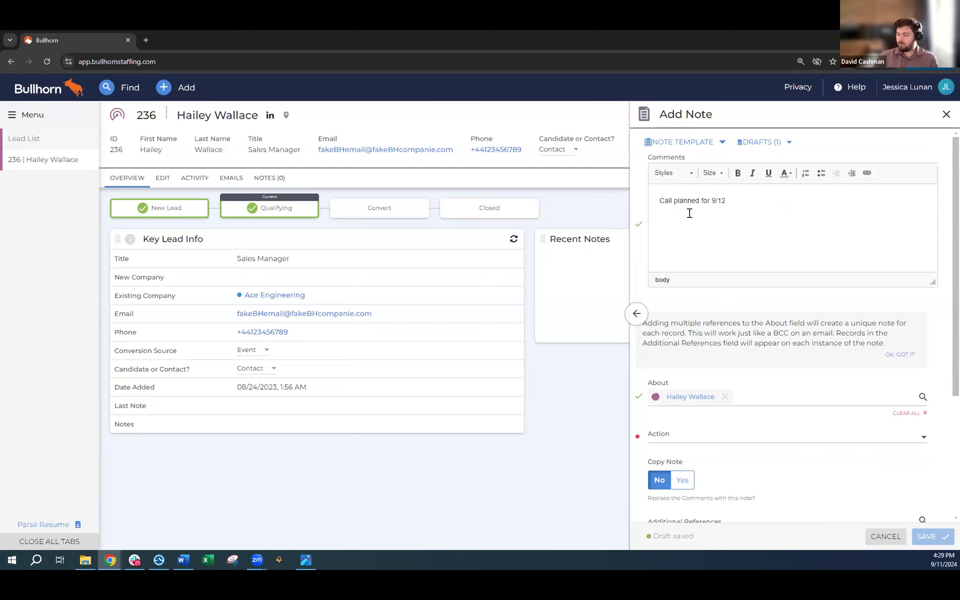
Set the note's action to Other
{"action": "scroll", "coordinate": [740, 365], "scroll_direction": "down", "scroll_amount": 2}
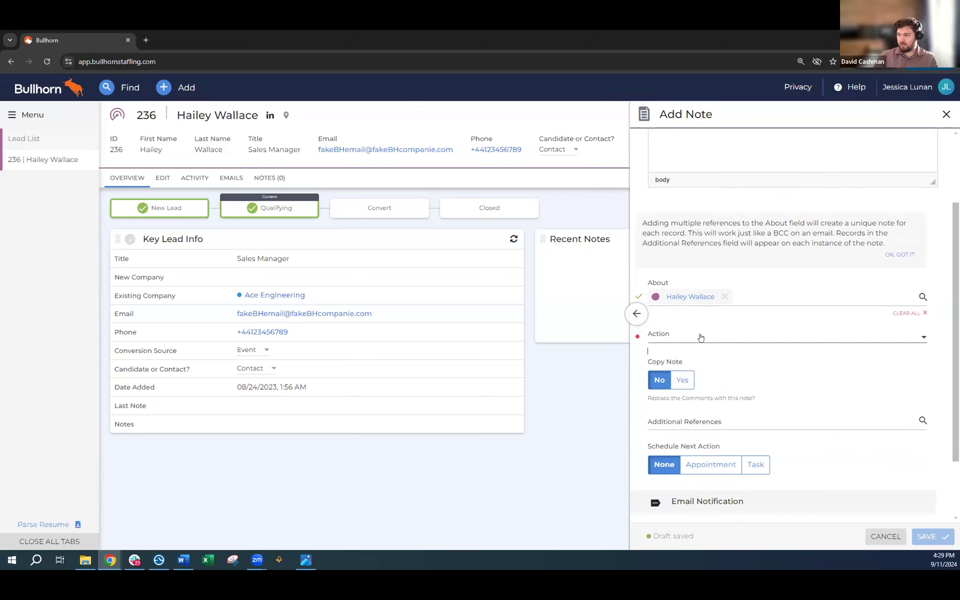
{"action": "left_click", "coordinate": [701, 337]}
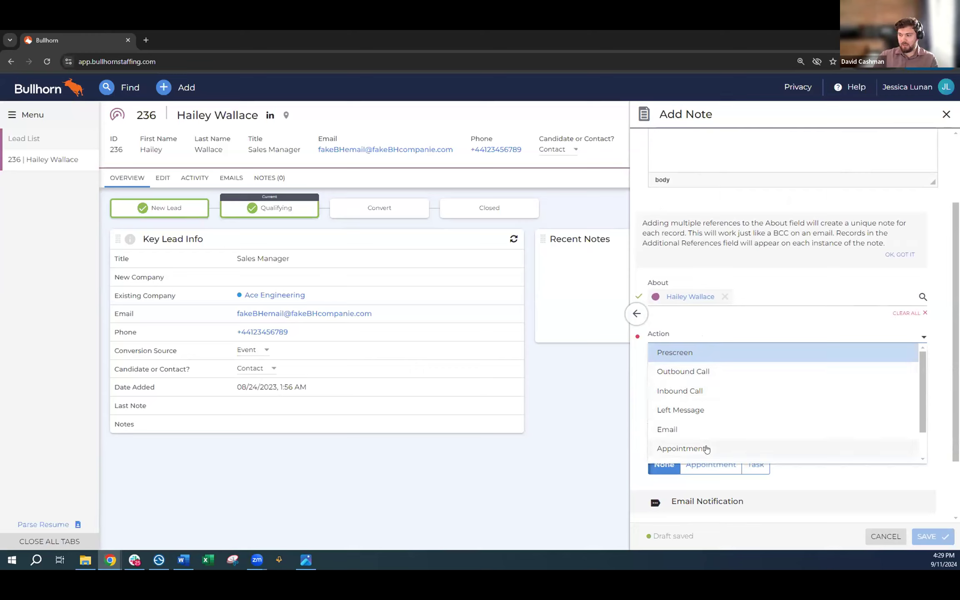
{"action": "scroll", "coordinate": [706, 449], "scroll_direction": "down", "scroll_amount": 2}
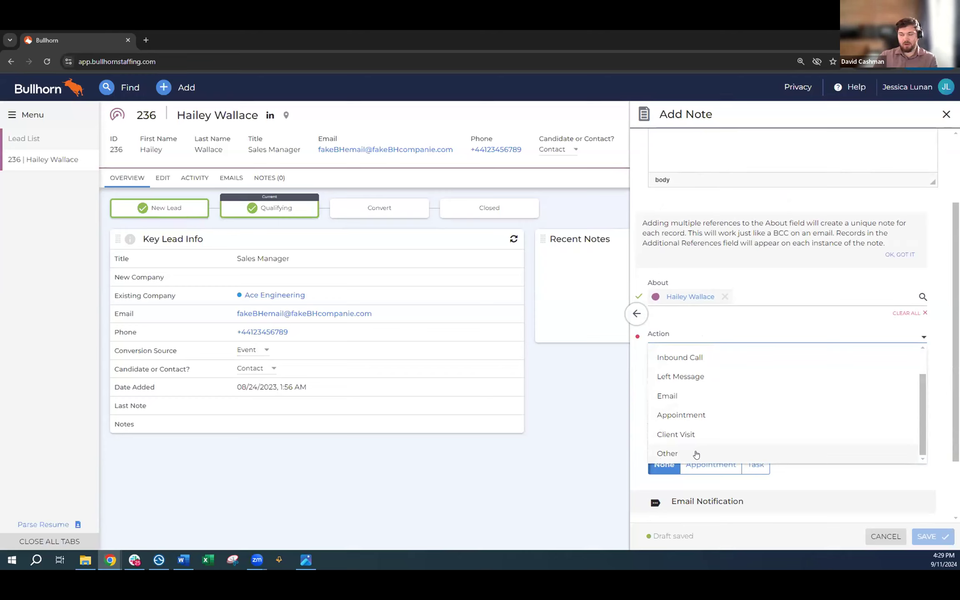
{"action": "right_click", "coordinate": [697, 452]}
{"action": "left_click", "coordinate": [695, 451]}
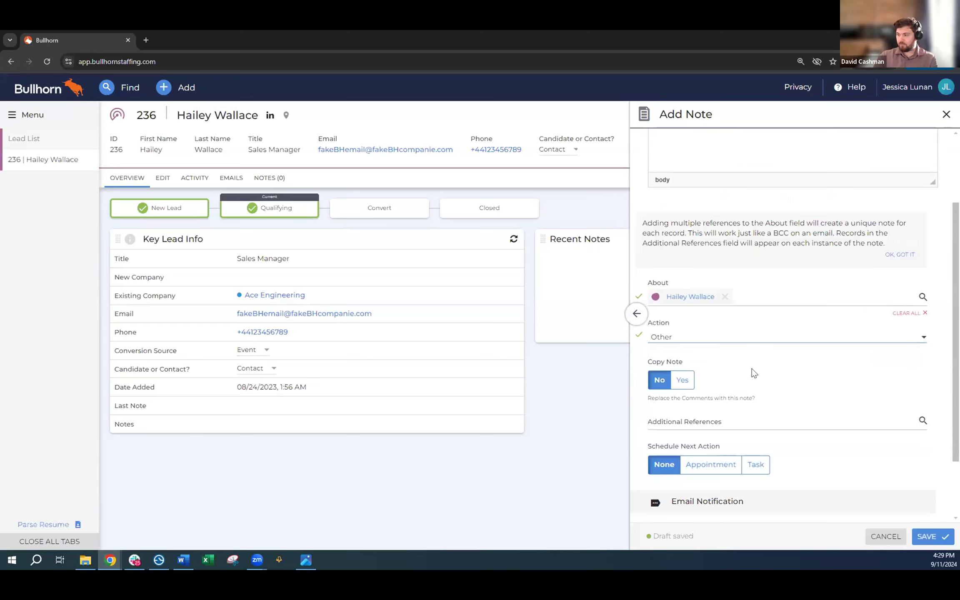
Schedule a Task as the note's next action and save the note
{"action": "scroll", "coordinate": [694, 449], "scroll_direction": "down", "scroll_amount": 2}
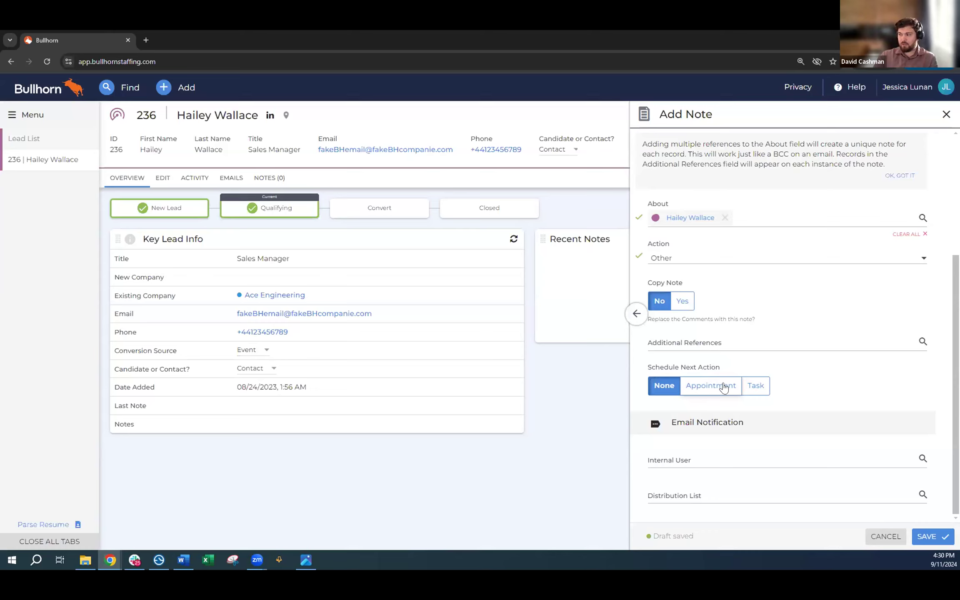
{"action": "left_click", "coordinate": [753, 390]}
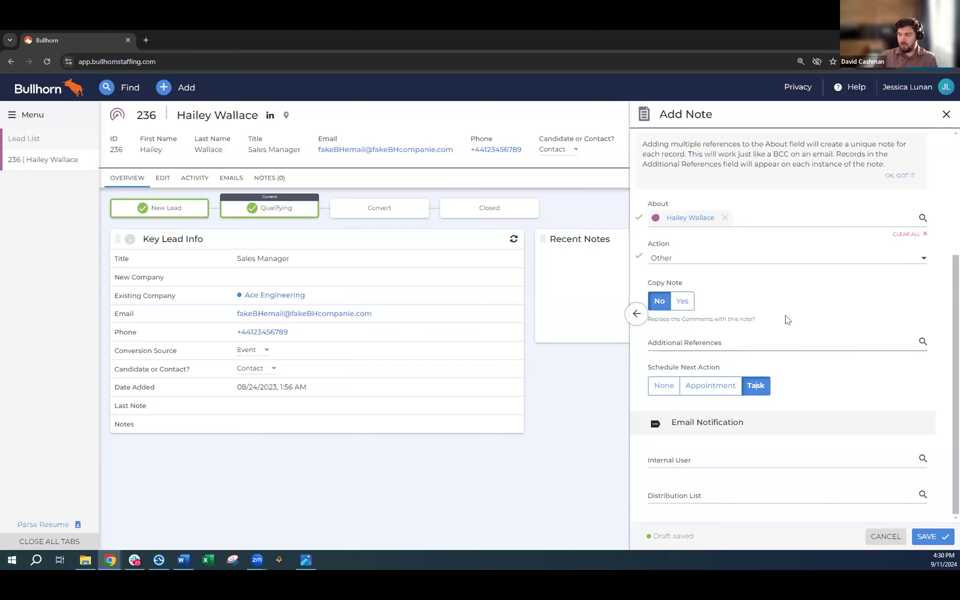
{"action": "scroll", "coordinate": [818, 269], "scroll_direction": "up", "scroll_amount": 5}
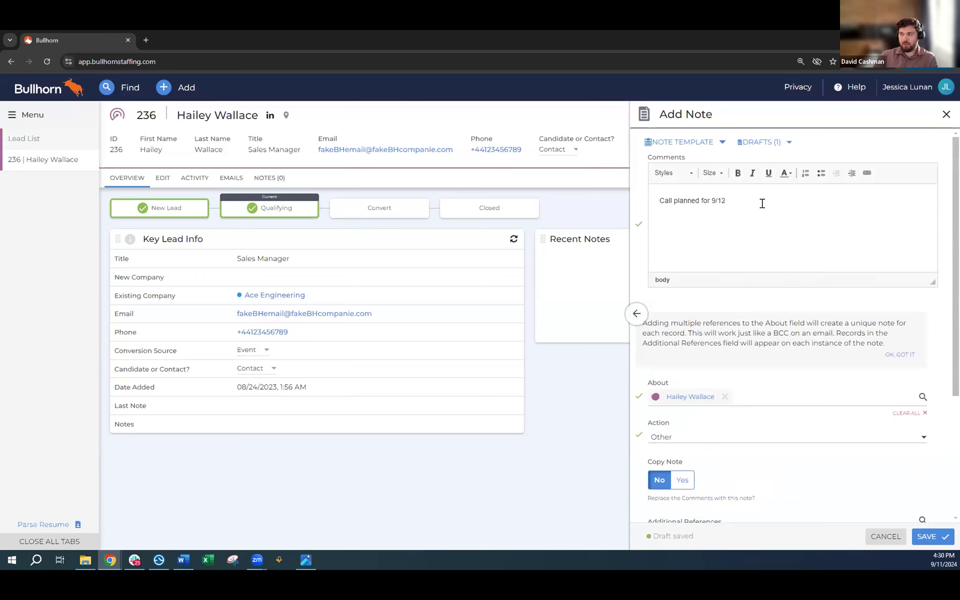
{"action": "left_click", "coordinate": [929, 538]}
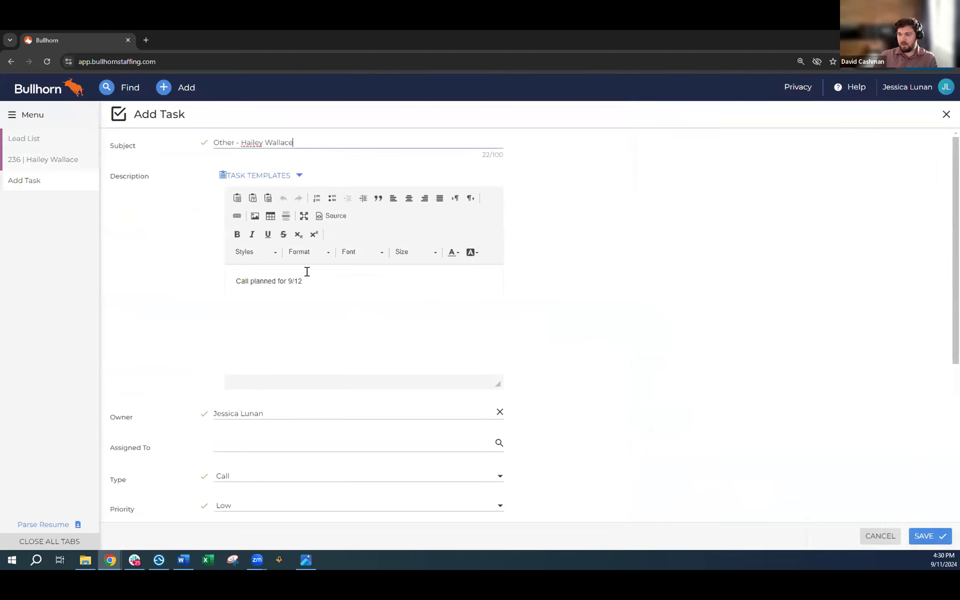
Check the saved note on the lead's overview and set the new task's due date and time to 09/12/2024, 02:30 PM
{"action": "left_click", "coordinate": [12, 162]}
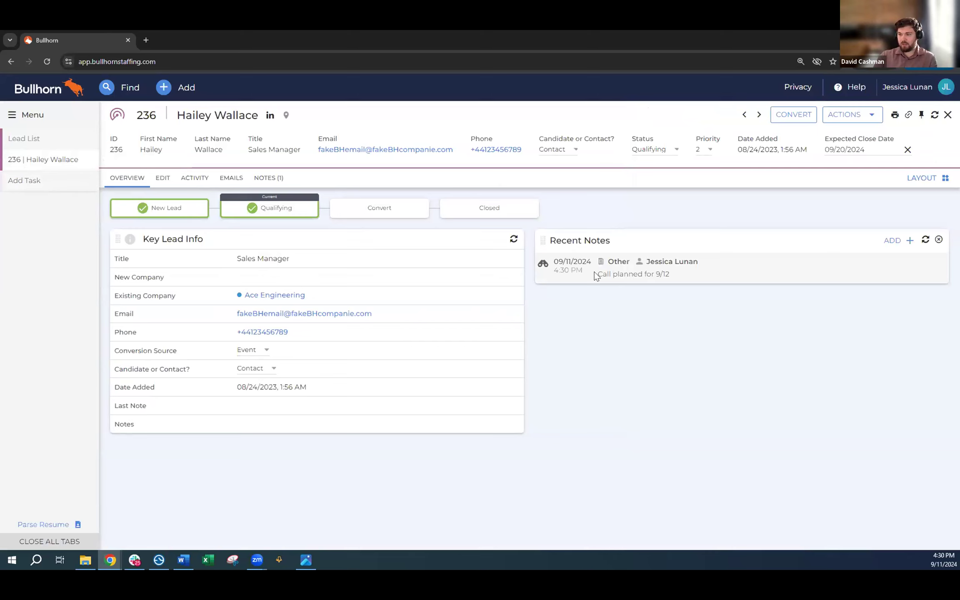
{"action": "left_click", "coordinate": [32, 181]}
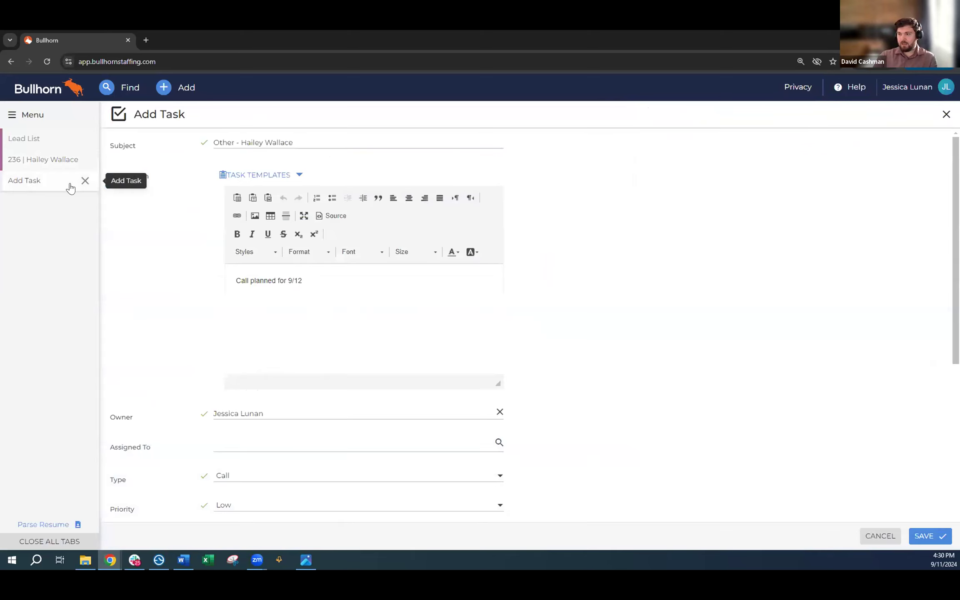
{"action": "left_click", "coordinate": [338, 281]}
{"action": "scroll", "coordinate": [390, 319], "scroll_direction": "down", "scroll_amount": 5}
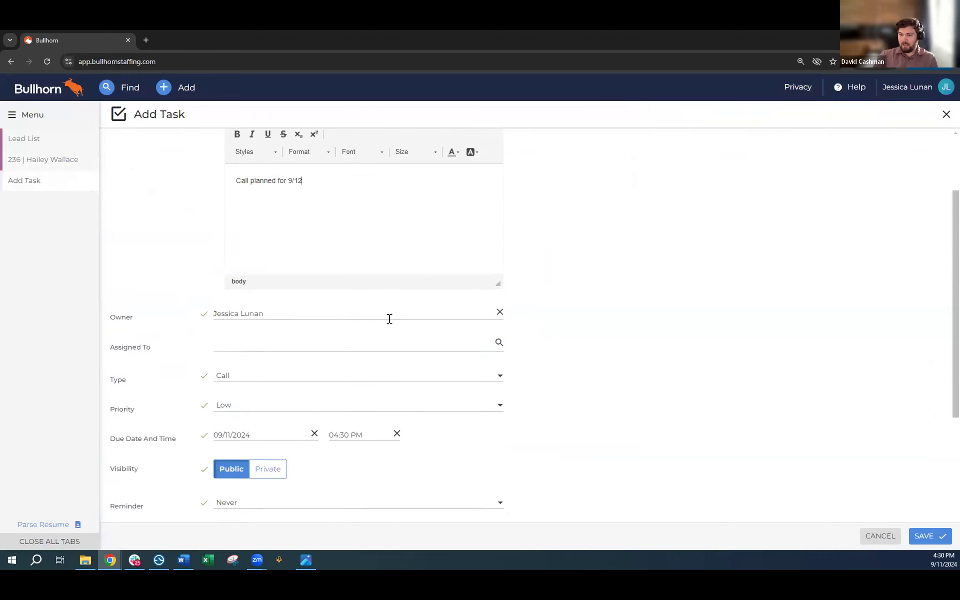
{"action": "left_click", "coordinate": [245, 334]}
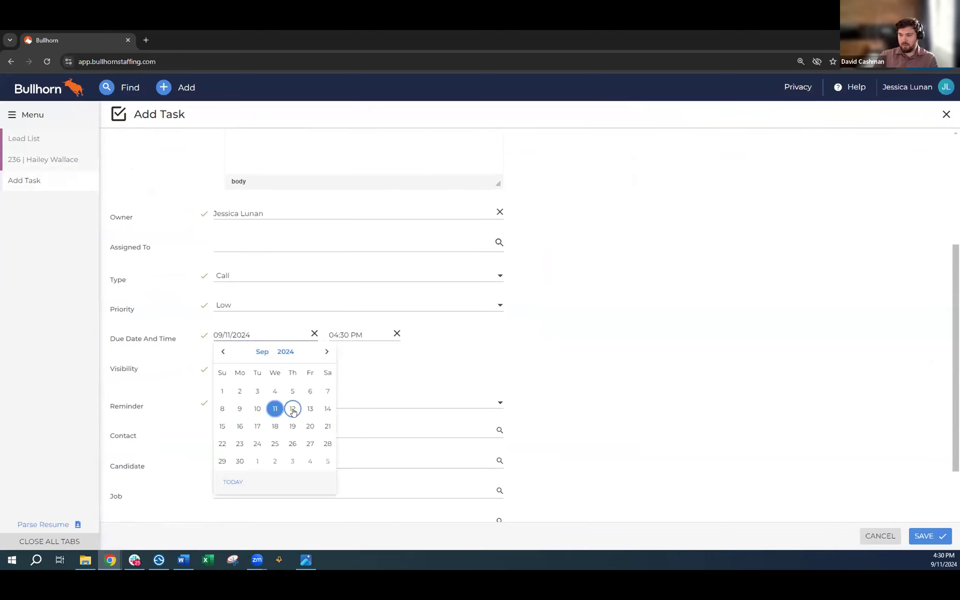
{"action": "left_click", "coordinate": [294, 410]}
{"action": "left_click", "coordinate": [338, 336]}
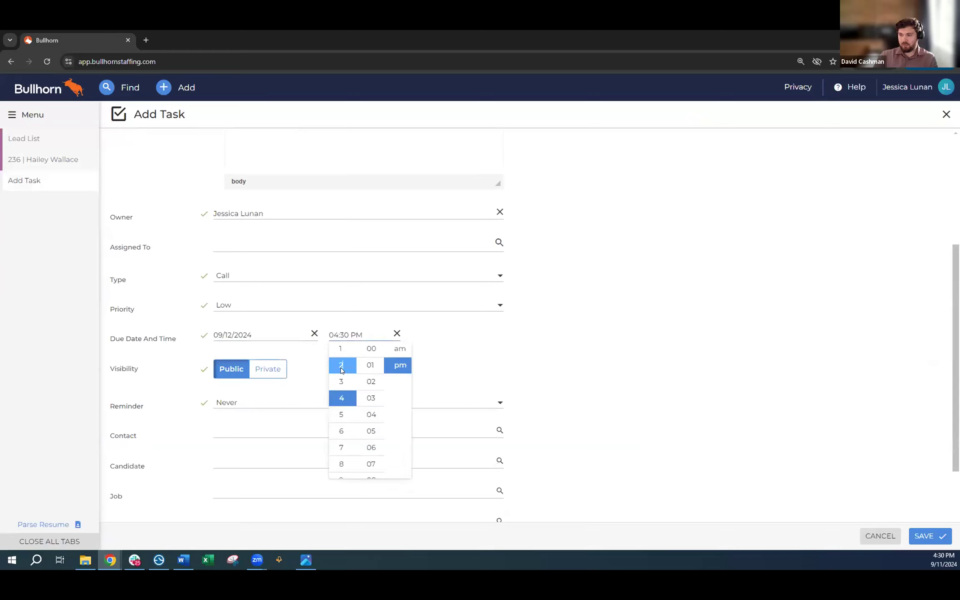
{"action": "left_click", "coordinate": [341, 366]}
{"action": "left_click", "coordinate": [533, 361]}
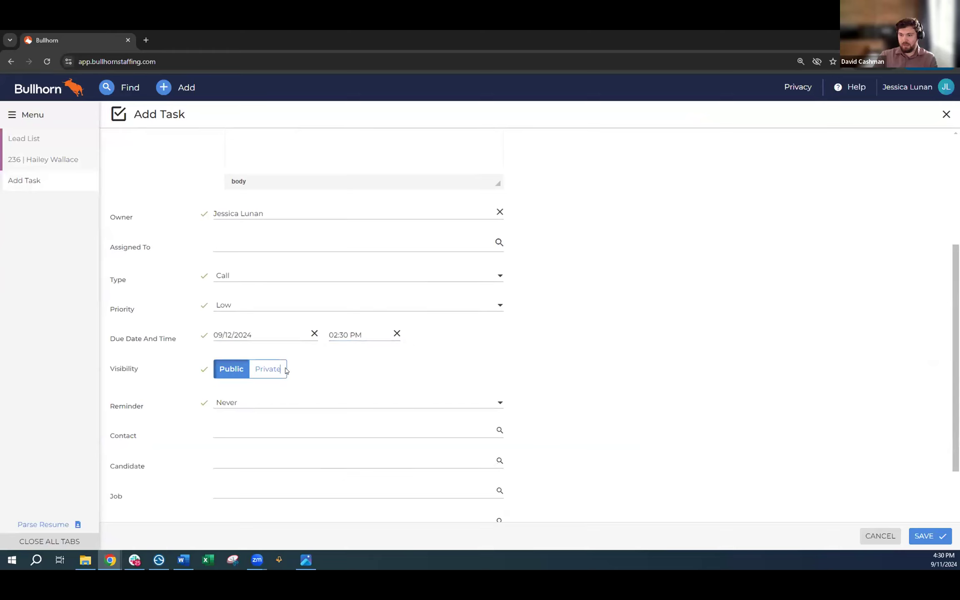
Set the task's reminder to 30 Min and save the task
{"action": "left_click", "coordinate": [264, 403]}
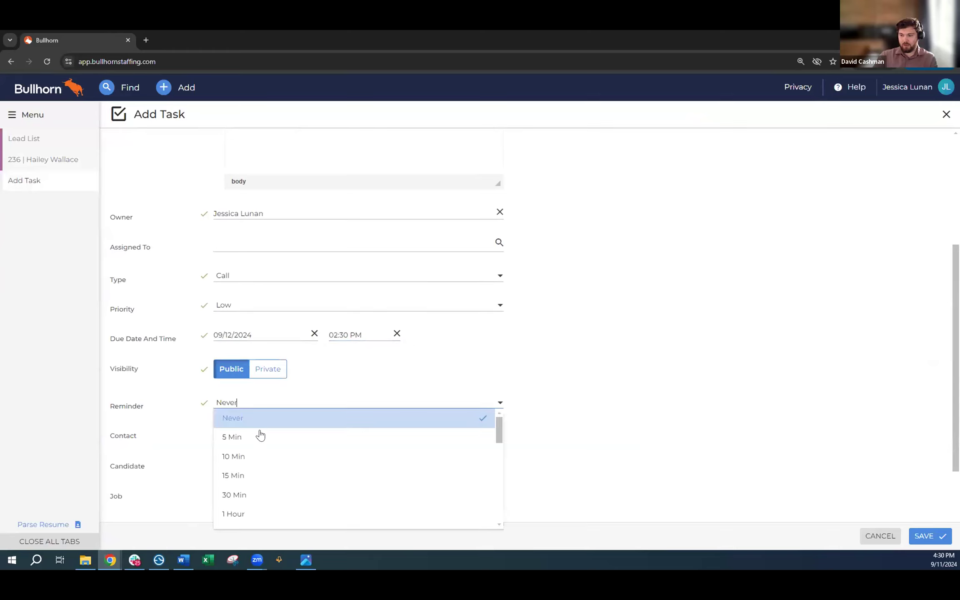
{"action": "left_click", "coordinate": [262, 494]}
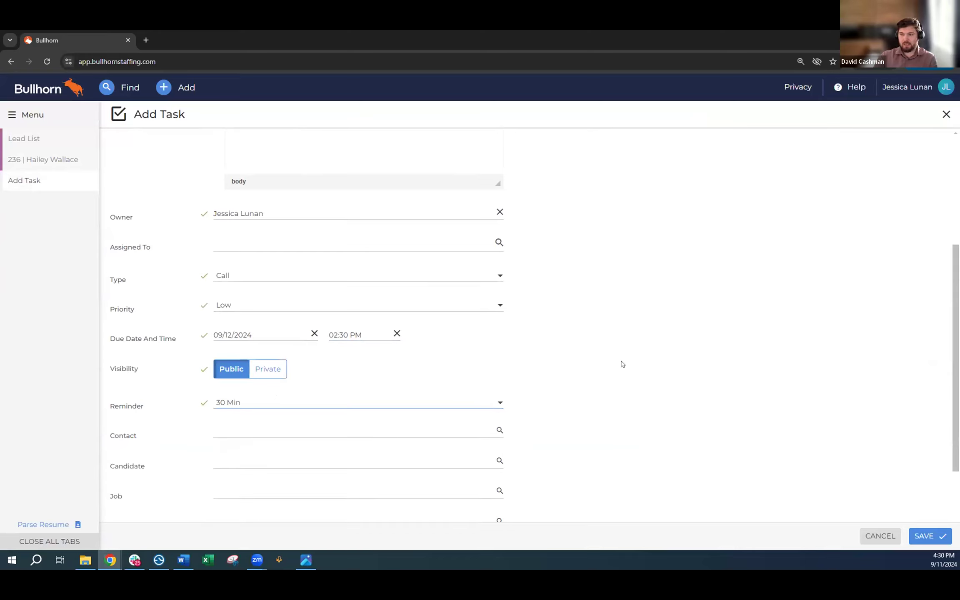
{"action": "scroll", "coordinate": [621, 365], "scroll_direction": "up", "scroll_amount": 3}
{"action": "scroll", "coordinate": [622, 365], "scroll_direction": "down", "scroll_amount": 5}
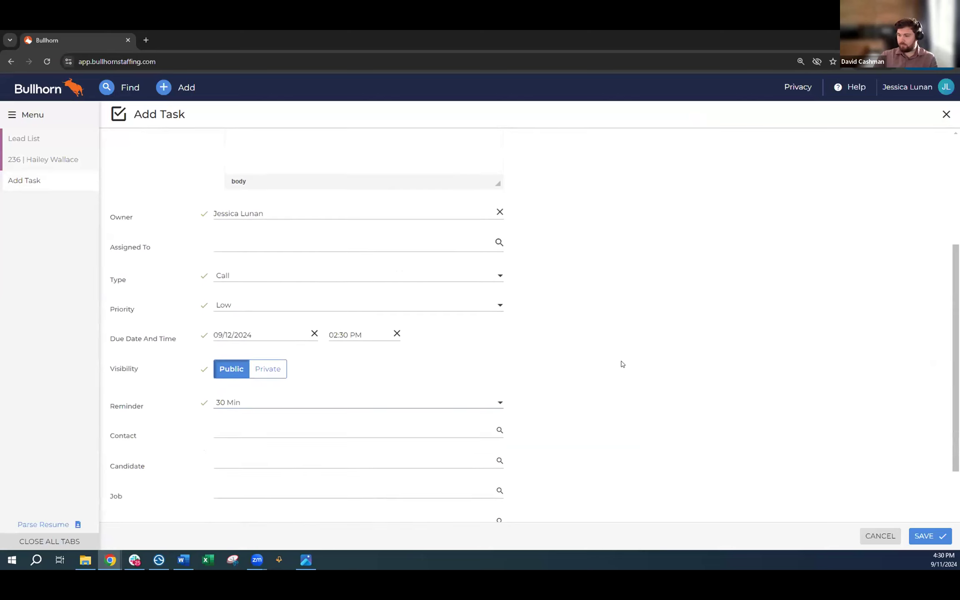
{"action": "left_click", "coordinate": [924, 534]}
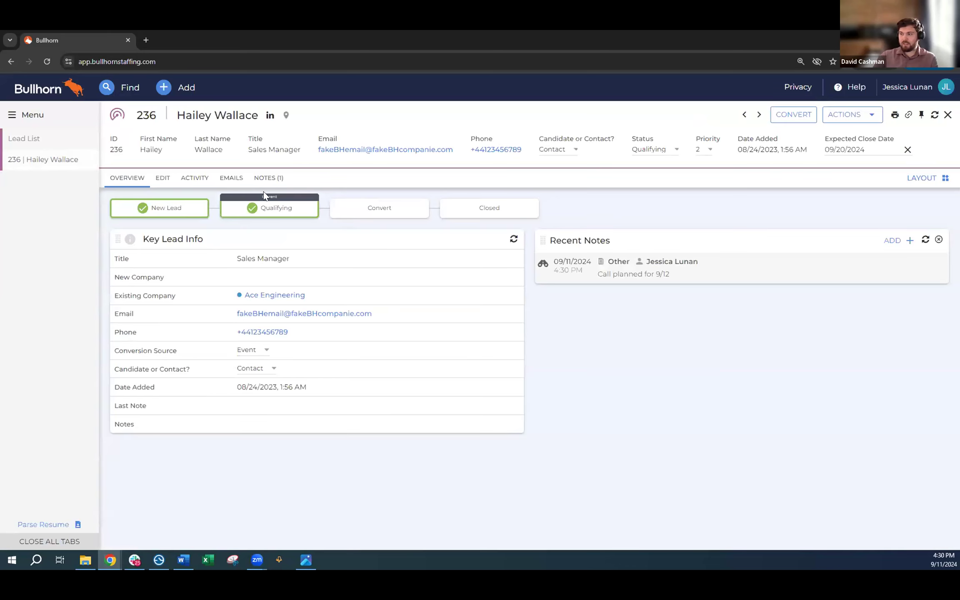
Review the notes logged in the lead's activity, and return to the lead's overview
{"action": "left_click", "coordinate": [183, 179]}
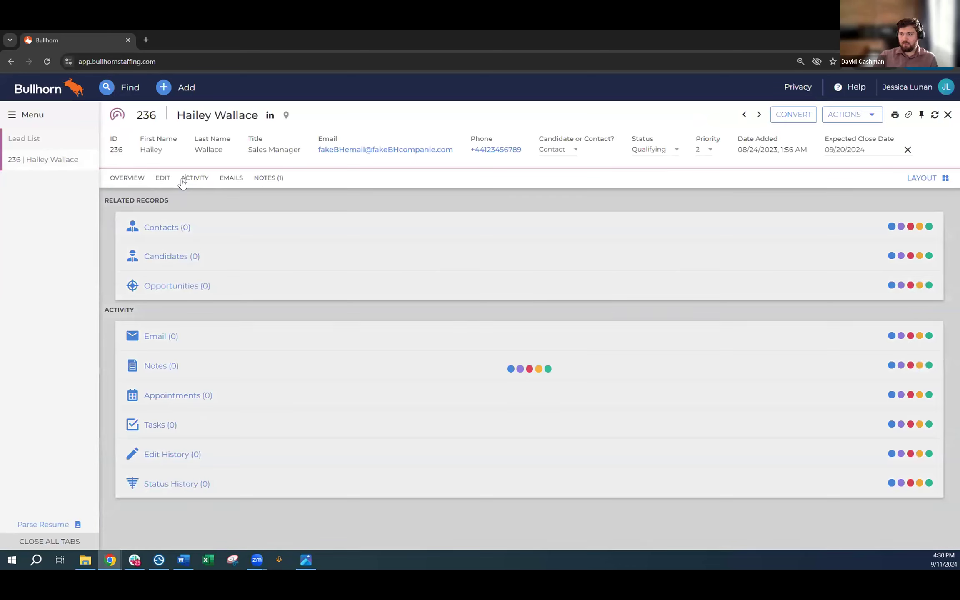
{"action": "left_click", "coordinate": [169, 372]}
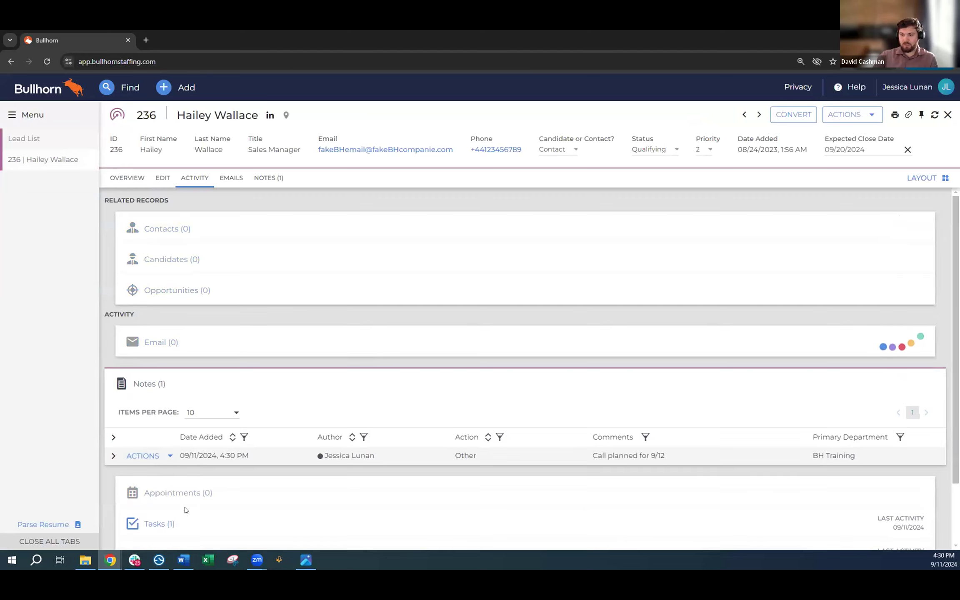
{"action": "left_click", "coordinate": [121, 175]}
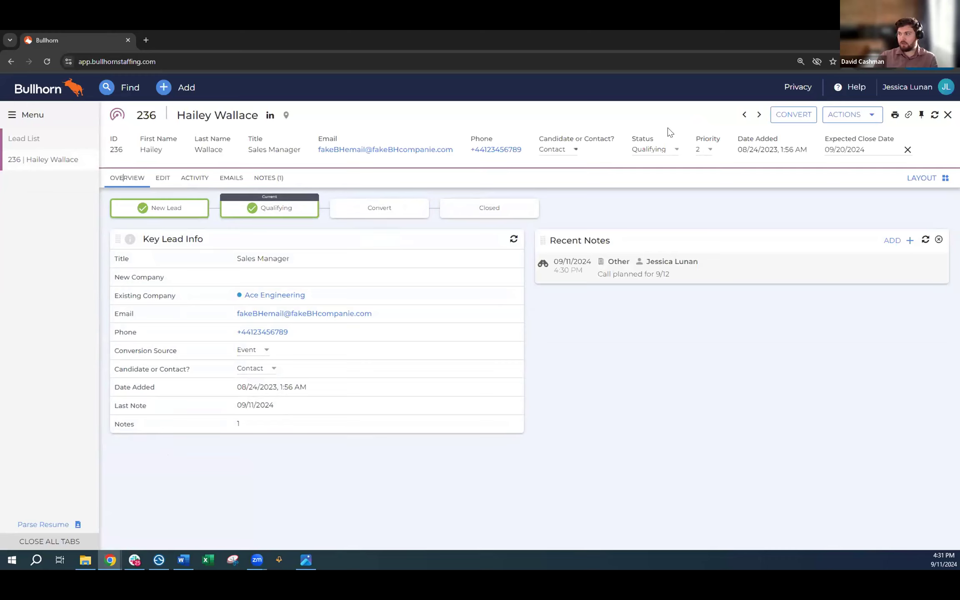
Start converting the lead to a new contact at the existing company Ace Engineering, without creating a new opportunity
{"action": "left_click", "coordinate": [788, 117]}
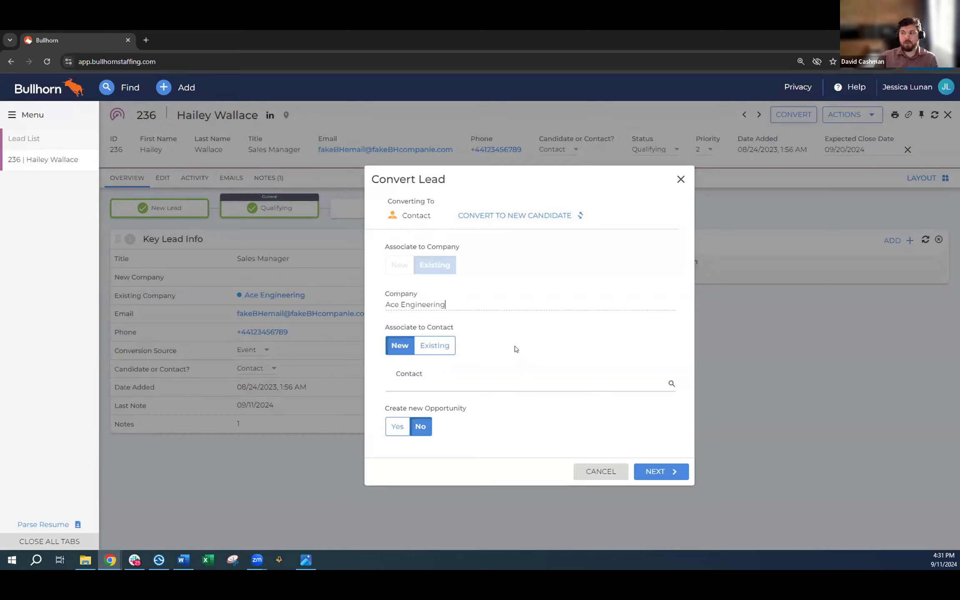
{"action": "left_click", "coordinate": [446, 376]}
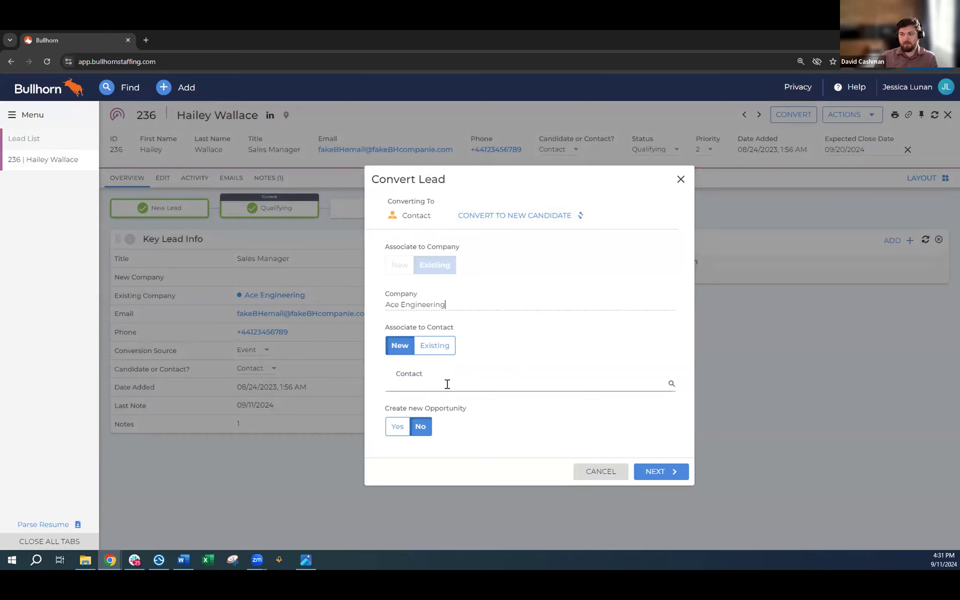
{"action": "left_click", "coordinate": [664, 470]}
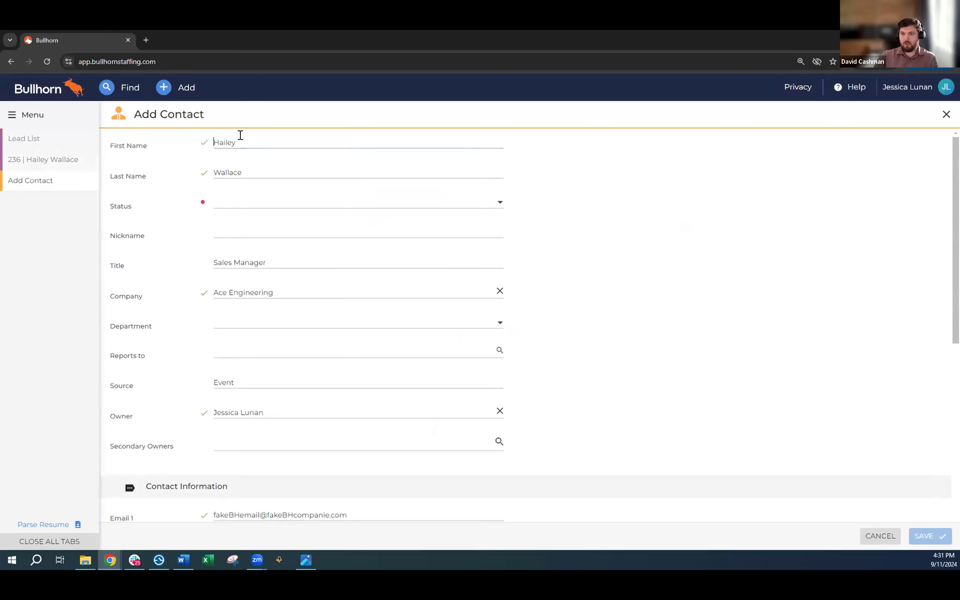
Review the prefilled new contact form, including title, source, contact information, and desired categories and skills
{"action": "left_click_drag", "start_coordinate": [265, 262], "coordinate": [213, 262]}
{"action": "key", "text": "Tab"}
{"action": "left_click_drag", "start_coordinate": [261, 382], "coordinate": [204, 387]}
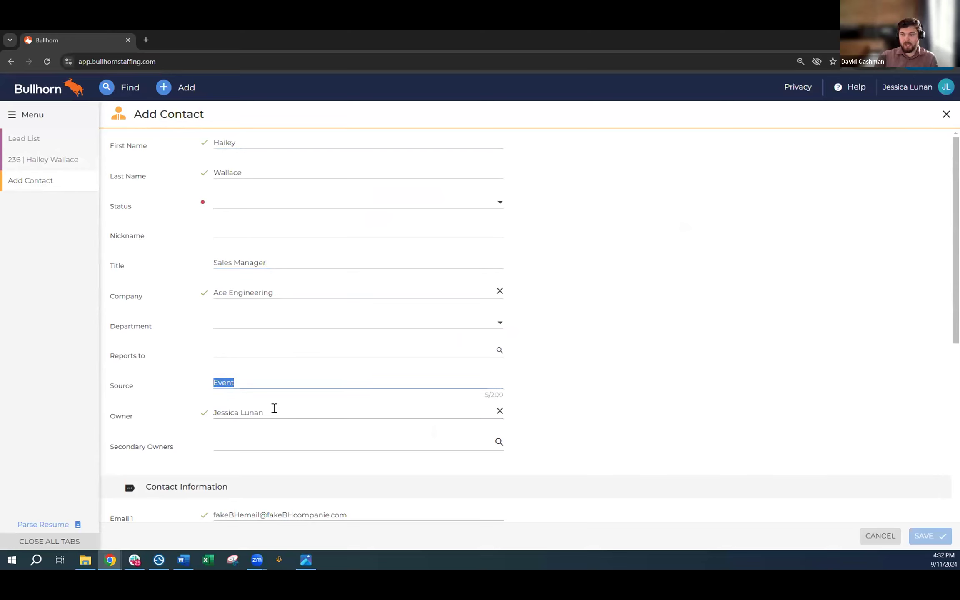
{"action": "scroll", "coordinate": [302, 407], "scroll_direction": "down", "scroll_amount": 3}
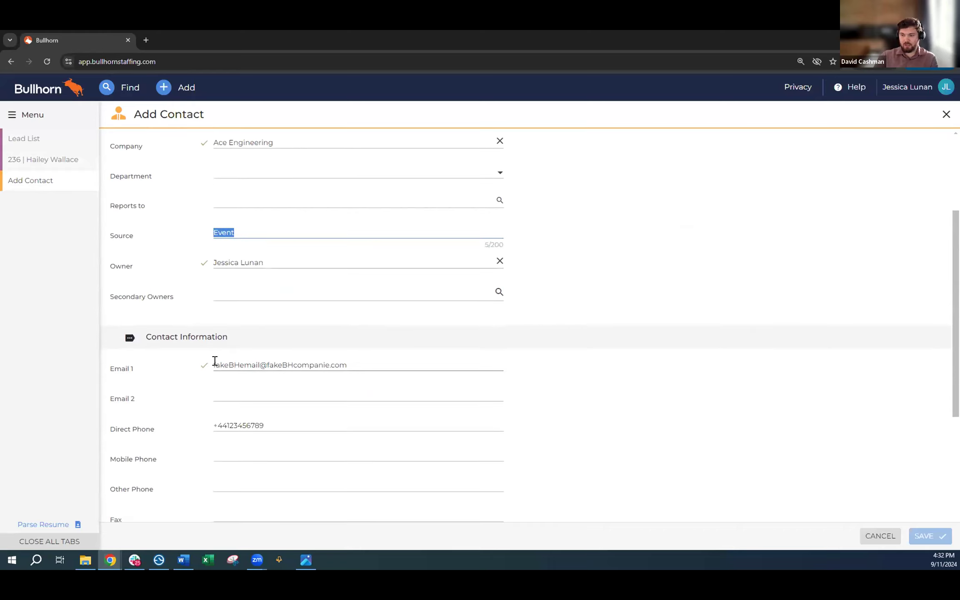
{"action": "scroll", "coordinate": [261, 392], "scroll_direction": "down", "scroll_amount": 5}
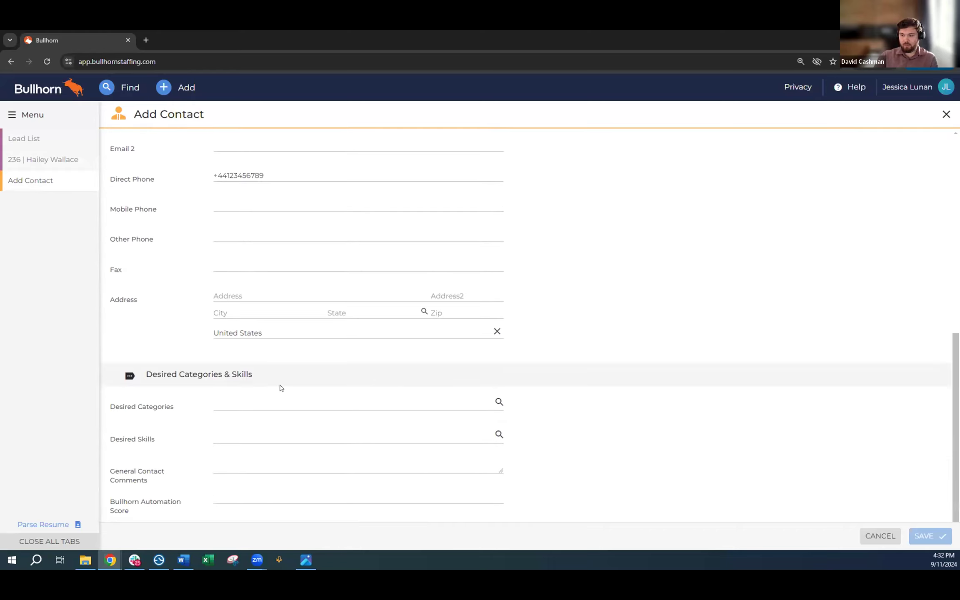
{"action": "scroll", "coordinate": [229, 419], "scroll_direction": "down", "scroll_amount": 1}
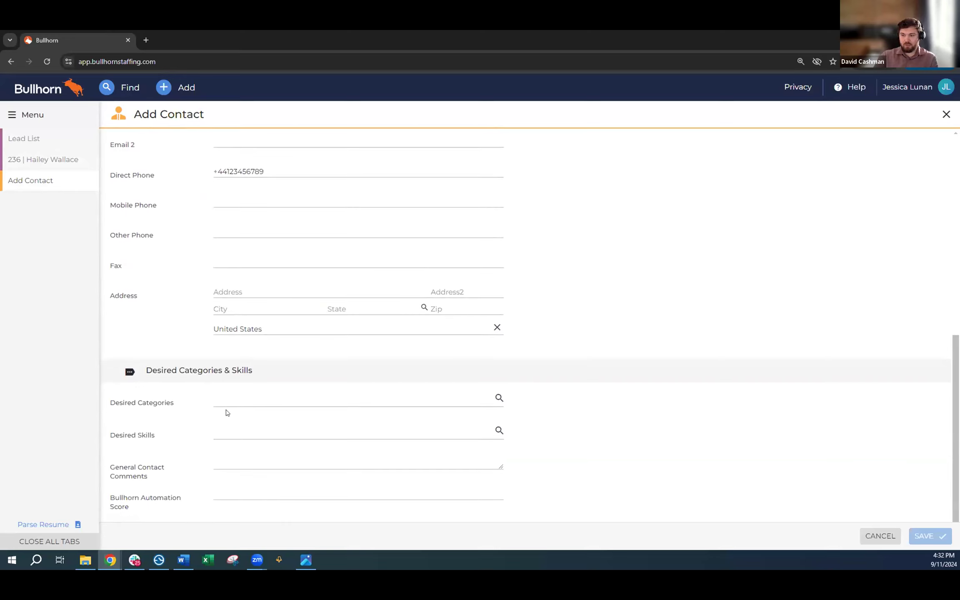
{"action": "left_click", "coordinate": [224, 398]}
{"action": "left_click", "coordinate": [212, 435]}
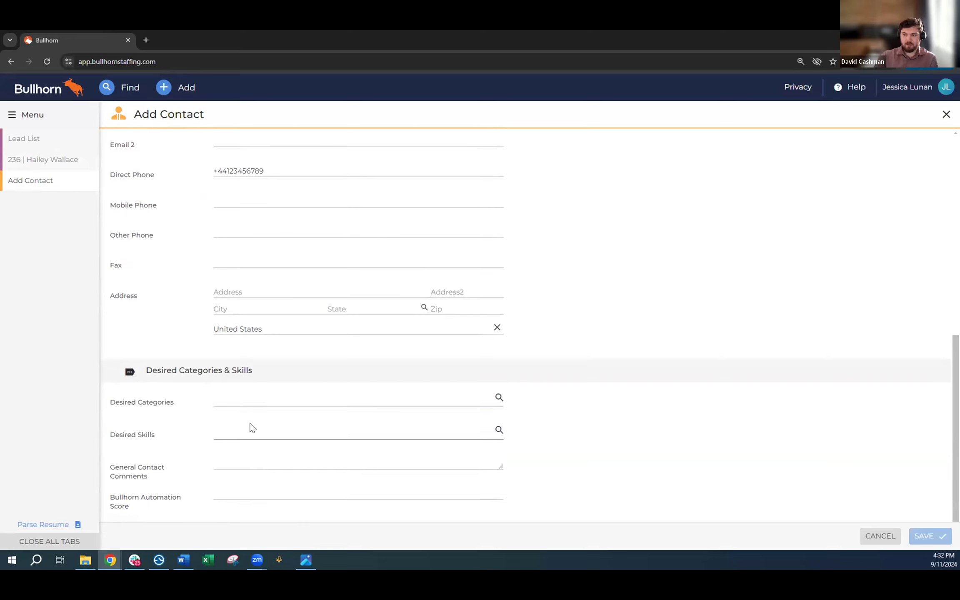
{"action": "scroll", "coordinate": [274, 414], "scroll_direction": "up", "scroll_amount": 1}
{"action": "scroll", "coordinate": [275, 415], "scroll_direction": "up", "scroll_amount": 8}
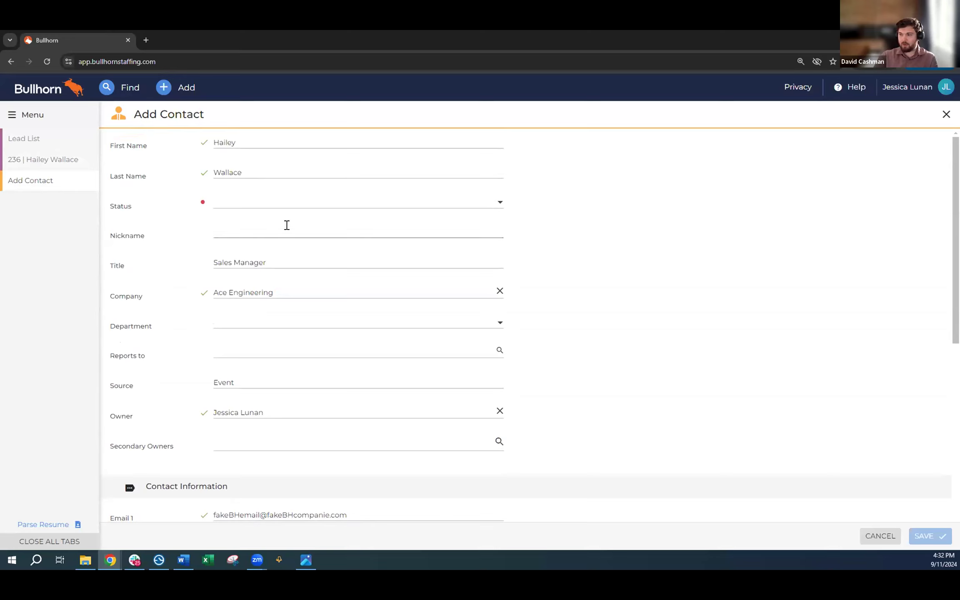
Set the new contact's status to Active and save the contact
{"action": "left_click", "coordinate": [272, 207]}
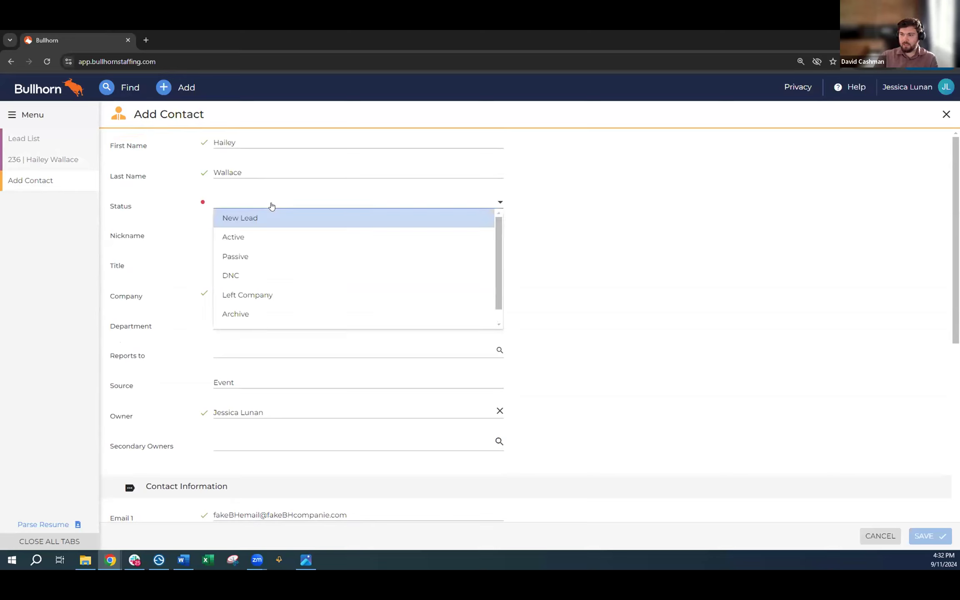
{"action": "left_click", "coordinate": [256, 238]}
{"action": "left_click", "coordinate": [917, 536]}
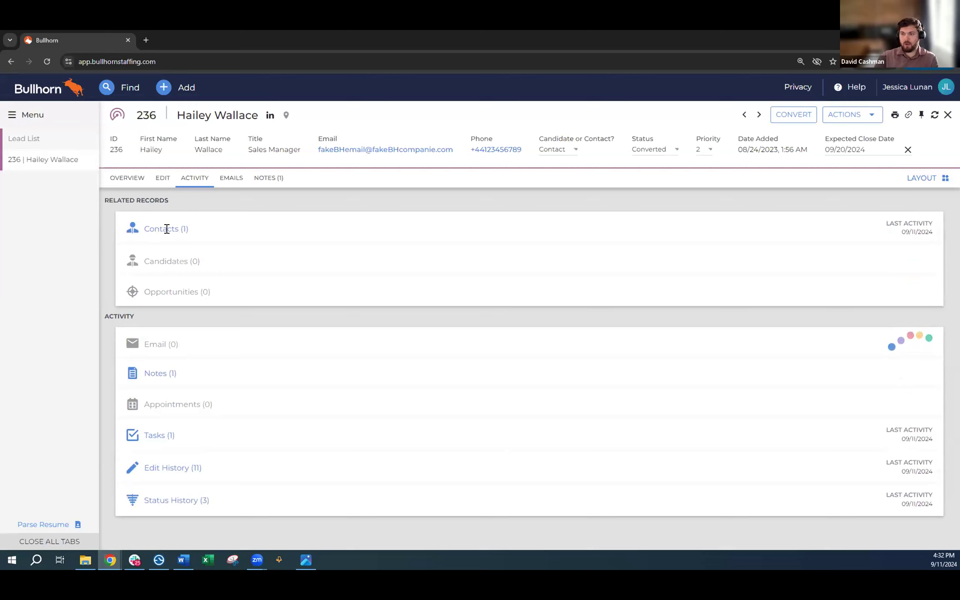
Check the lead's overview and related contacts, and open the converted contact record to examine its recent note
{"action": "left_click", "coordinate": [187, 228]}
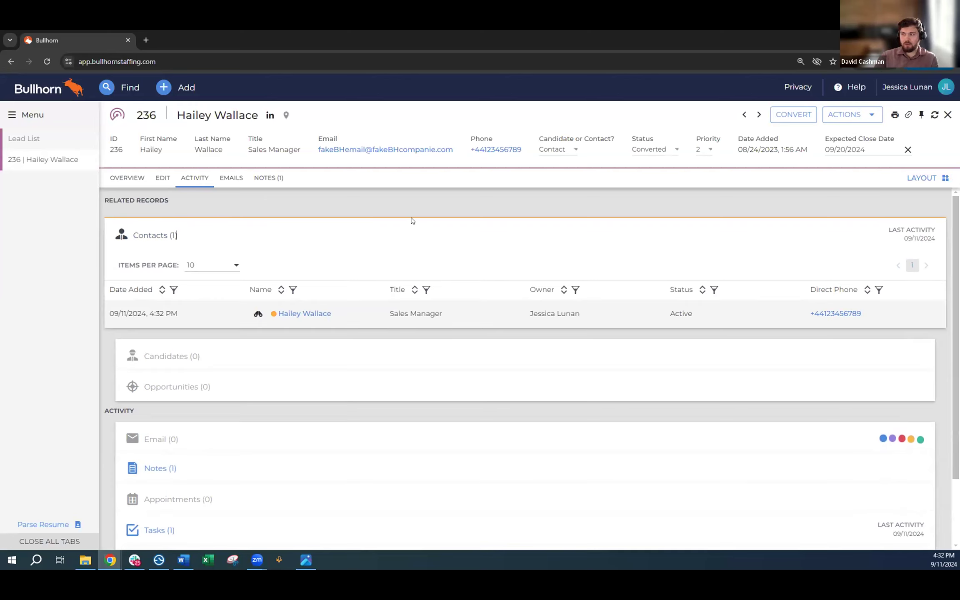
{"action": "left_click", "coordinate": [127, 178]}
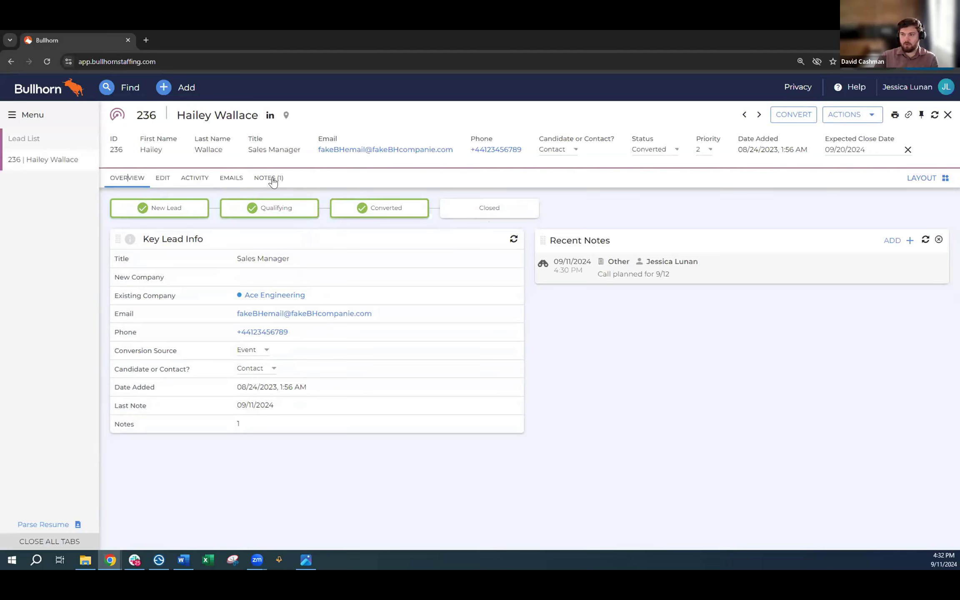
{"action": "left_click", "coordinate": [192, 180]}
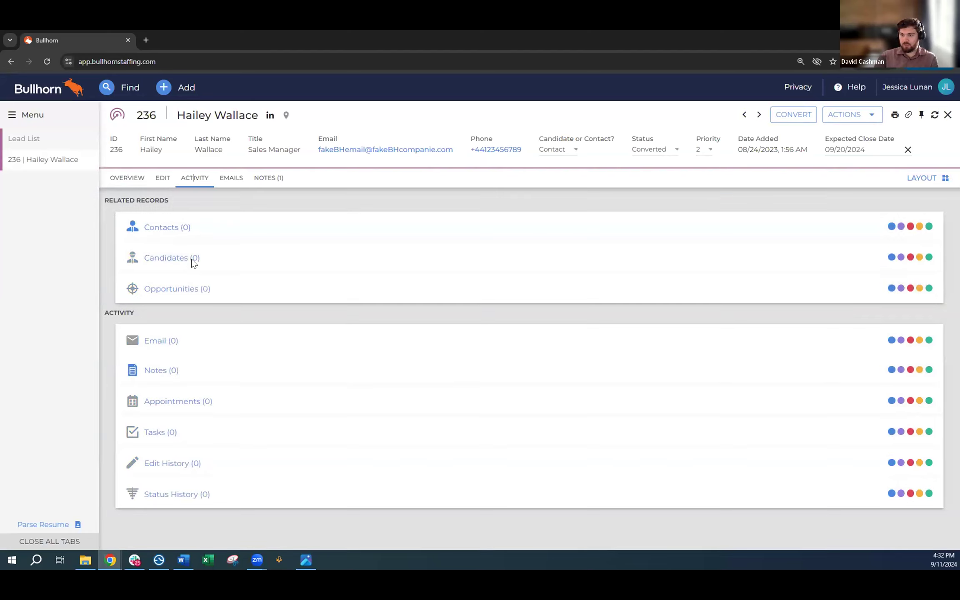
{"action": "left_click", "coordinate": [171, 228]}
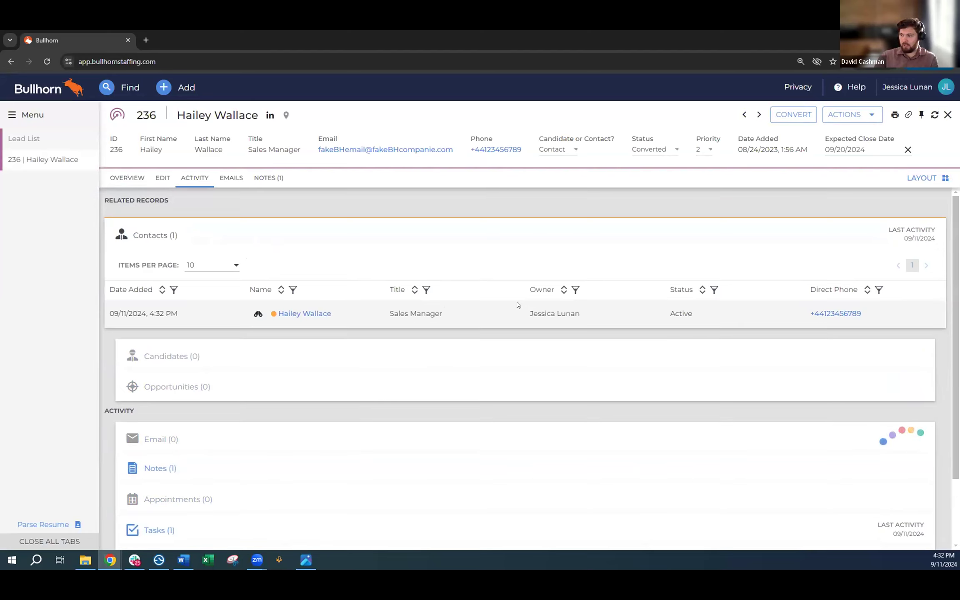
{"action": "left_click", "coordinate": [293, 314]}
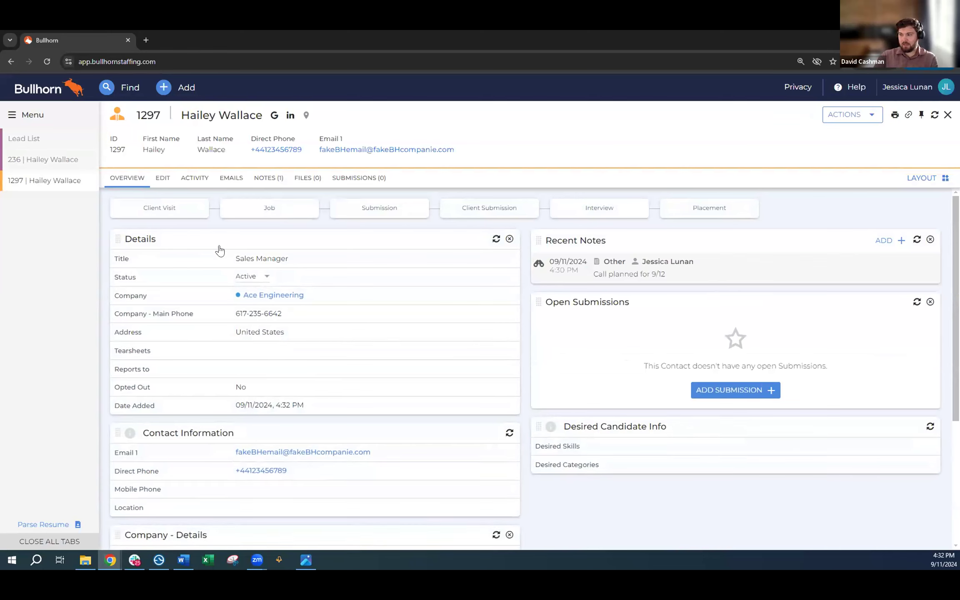
{"action": "left_click_drag", "start_coordinate": [593, 269], "coordinate": [658, 271]}
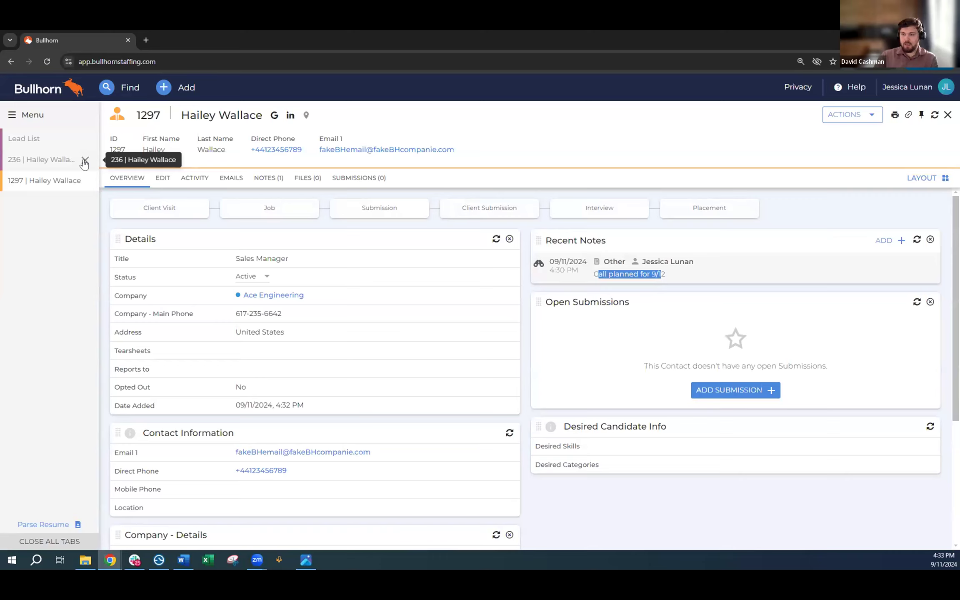
Close the open contact, lead and lead list records and open the Opportunities list
{"action": "left_click", "coordinate": [85, 160]}
{"action": "left_click", "coordinate": [85, 161]}
{"action": "left_click", "coordinate": [85, 140]}
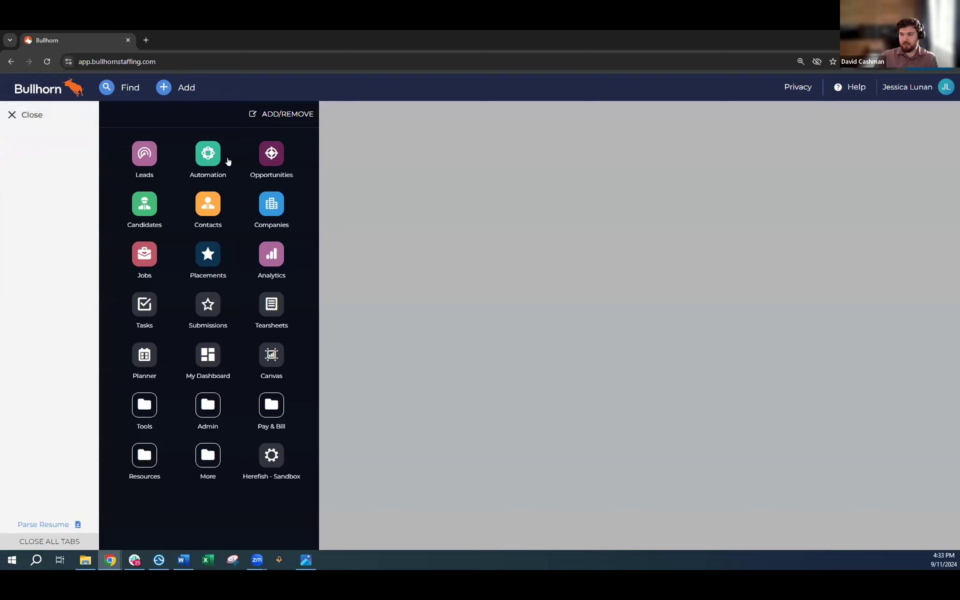
{"action": "left_click", "coordinate": [271, 154]}
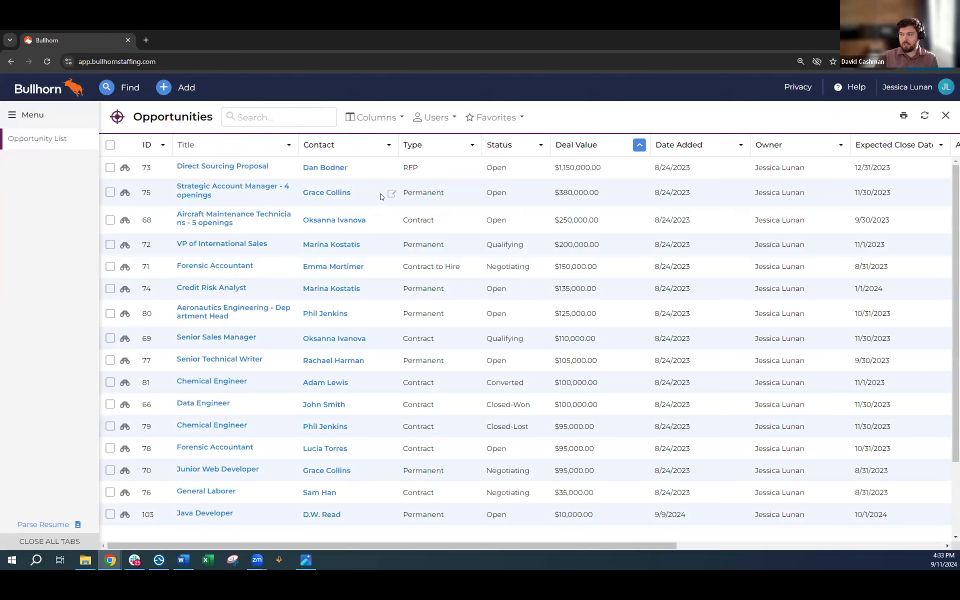
Apply the Revenue View column layout to the opportunities and review its deal value and probability columns
{"action": "left_click", "coordinate": [365, 122]}
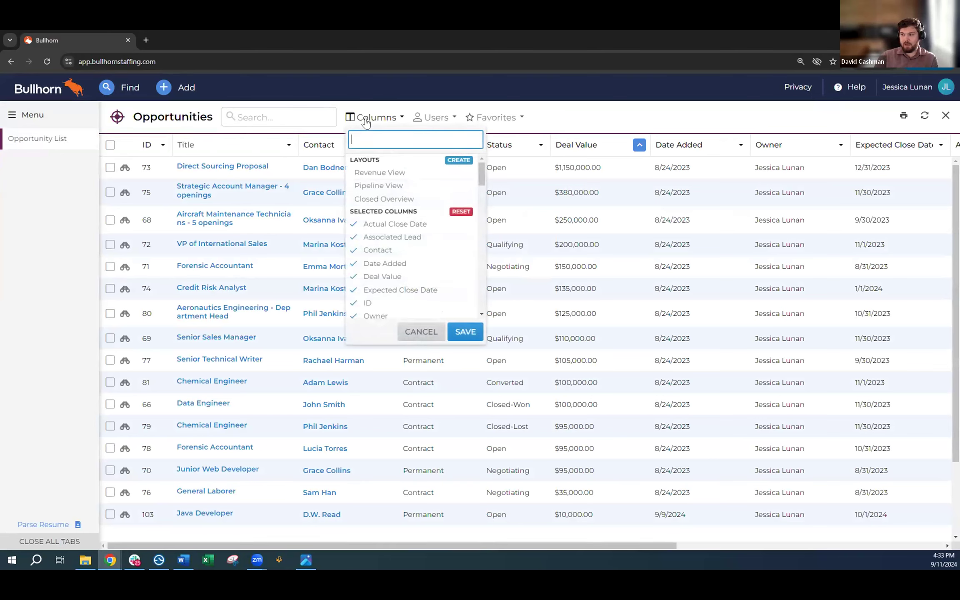
{"action": "left_click", "coordinate": [378, 174]}
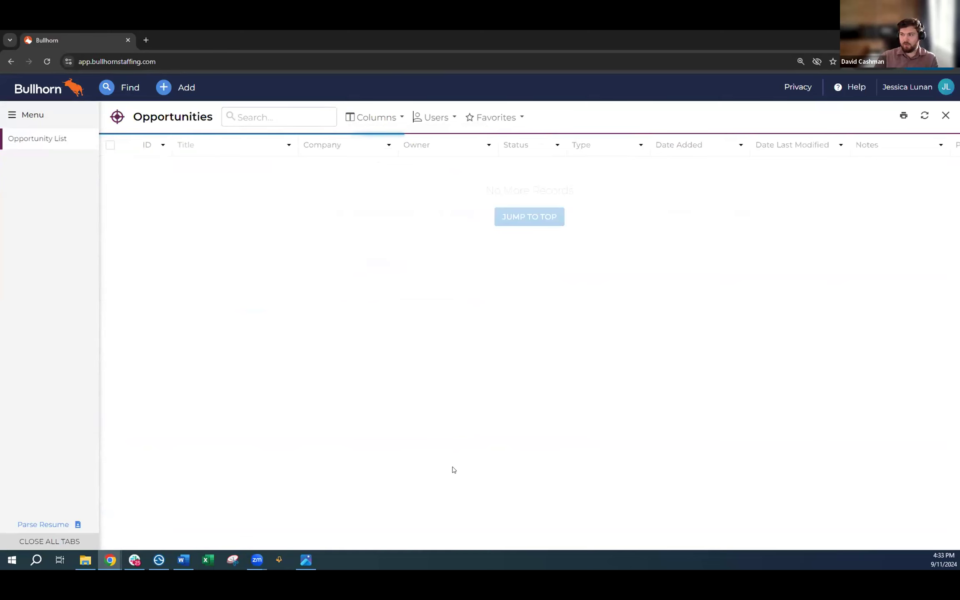
{"action": "left_click_drag", "start_coordinate": [412, 546], "coordinate": [674, 546]}
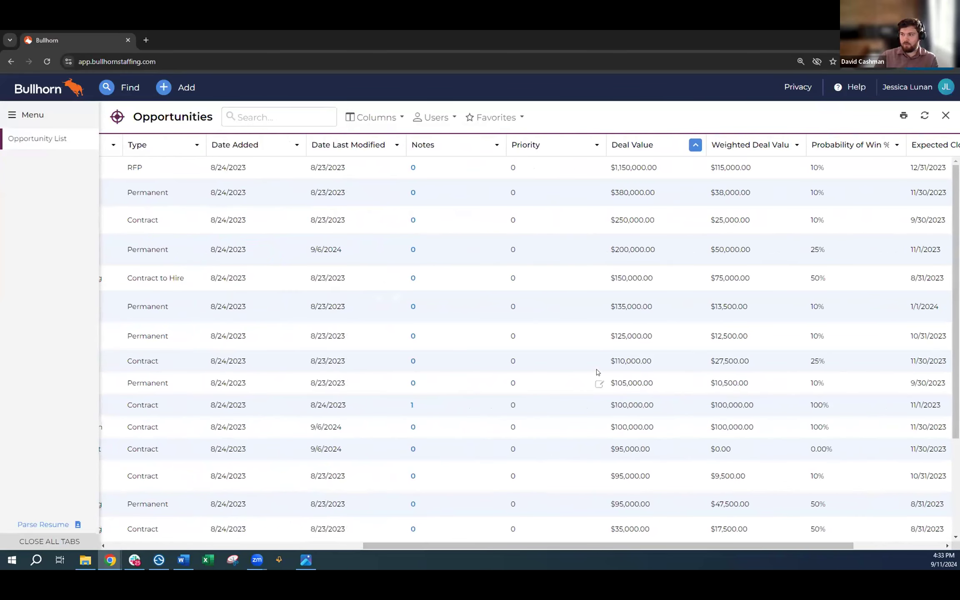
{"action": "left_click", "coordinate": [646, 147]}
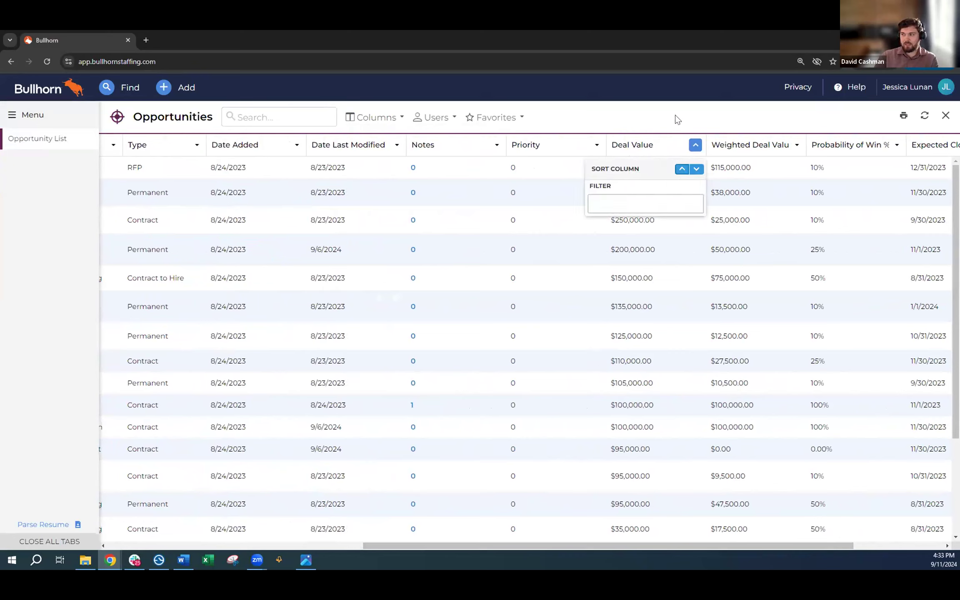
{"action": "left_click", "coordinate": [657, 148]}
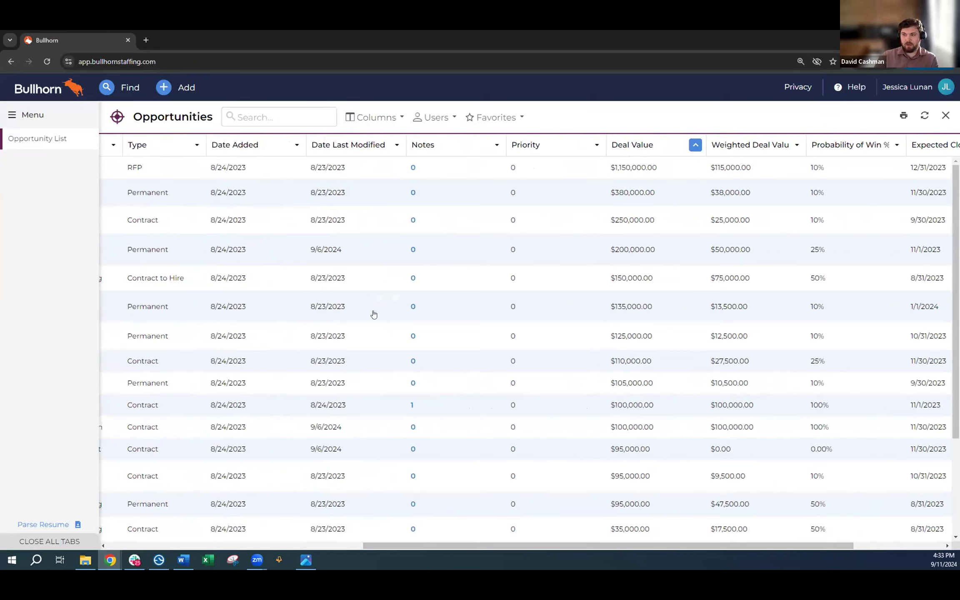
{"action": "left_click_drag", "start_coordinate": [480, 546], "coordinate": [311, 546]}
Switch the opportunities list to the Pipeline View layout and review its columns through Business Sector
{"action": "left_click", "coordinate": [375, 117]}
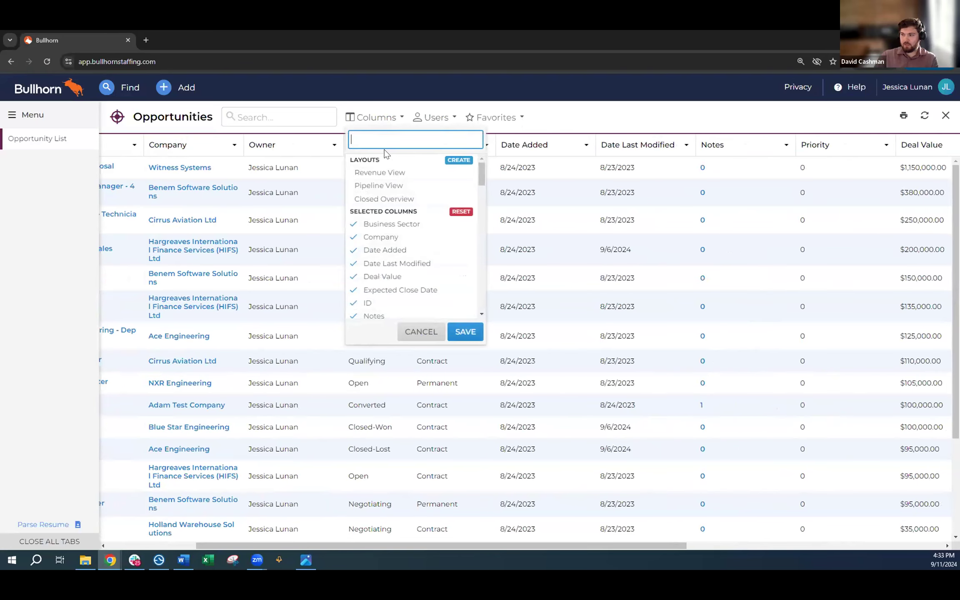
{"action": "left_click", "coordinate": [389, 186]}
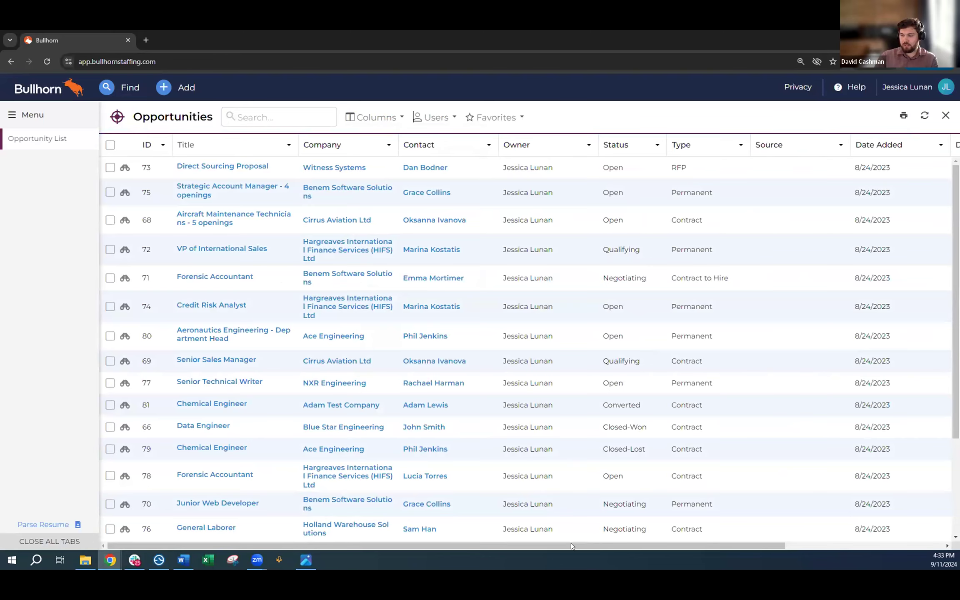
{"action": "left_click_drag", "start_coordinate": [571, 543], "coordinate": [609, 544]}
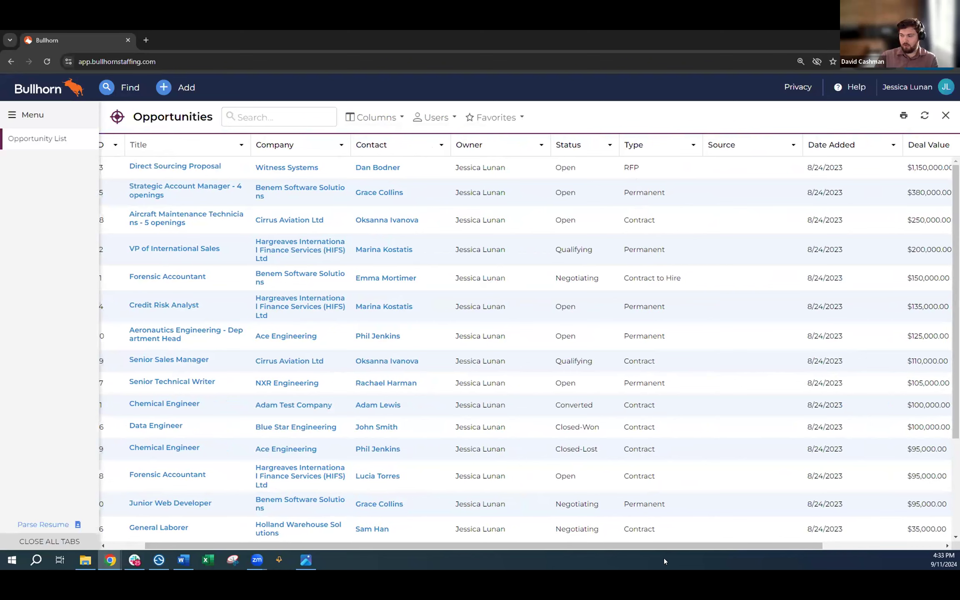
{"action": "left_click_drag", "start_coordinate": [718, 546], "coordinate": [818, 544]}
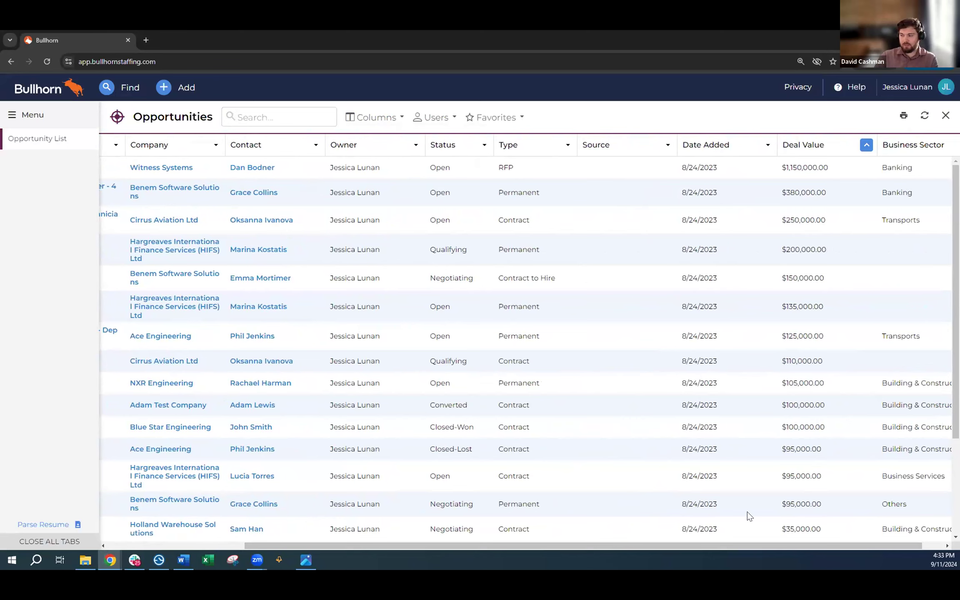
{"action": "left_click_drag", "start_coordinate": [772, 546], "coordinate": [793, 546]}
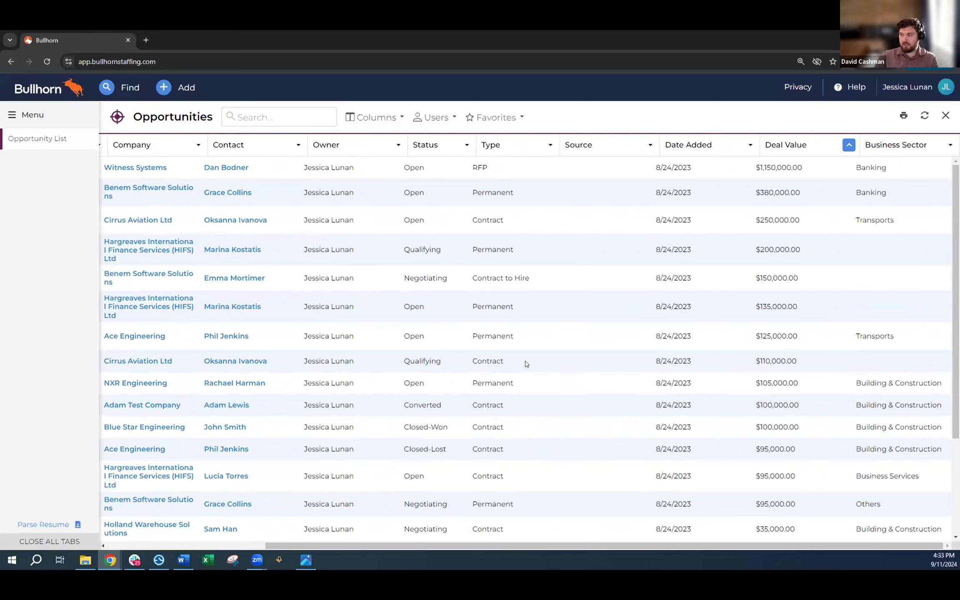
Apply the Closed Overview layout to the opportunities list and review the closed reasons and statuses
{"action": "left_click", "coordinate": [383, 119]}
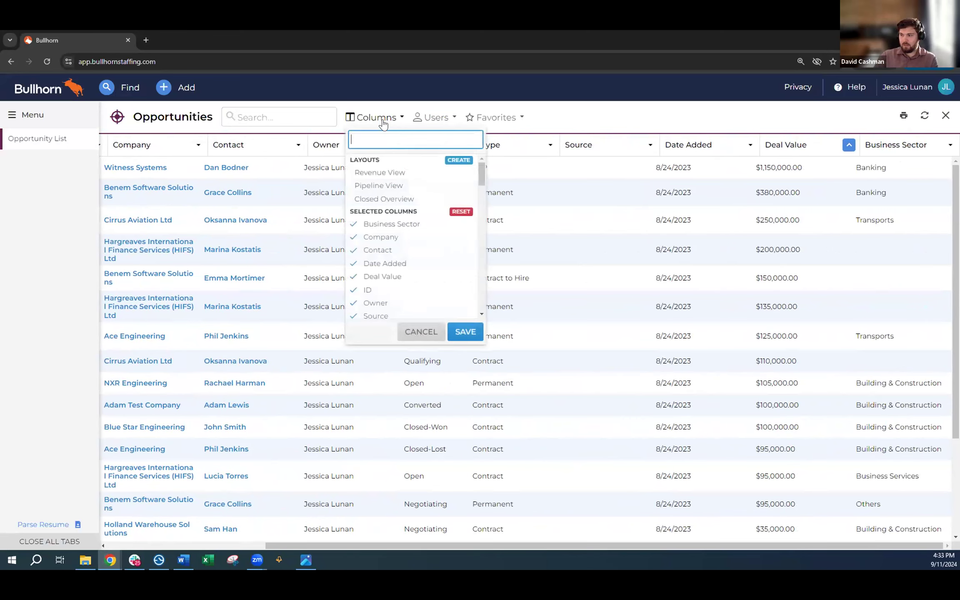
{"action": "left_click", "coordinate": [397, 199]}
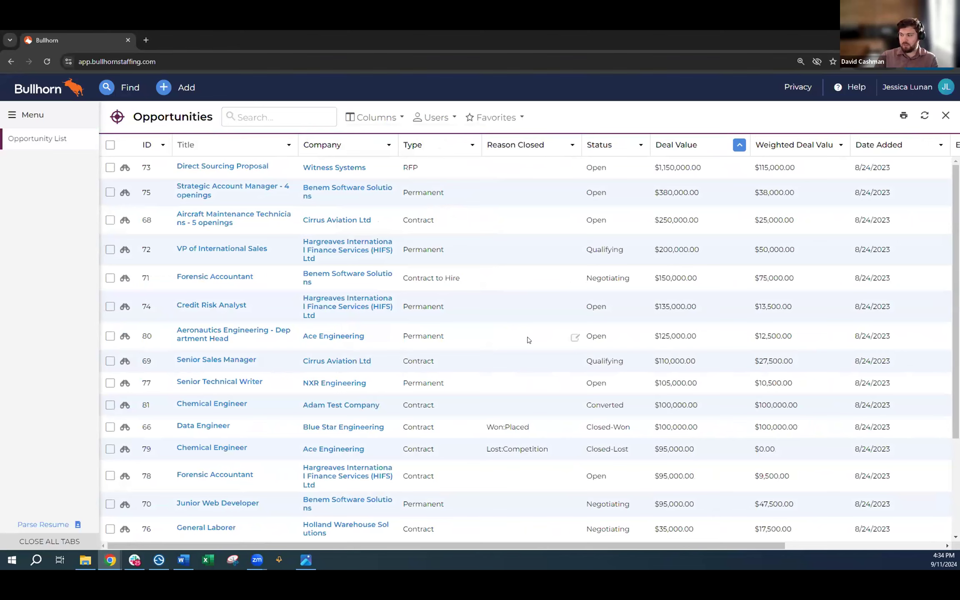
{"action": "scroll", "coordinate": [528, 340], "scroll_direction": "down", "scroll_amount": 2}
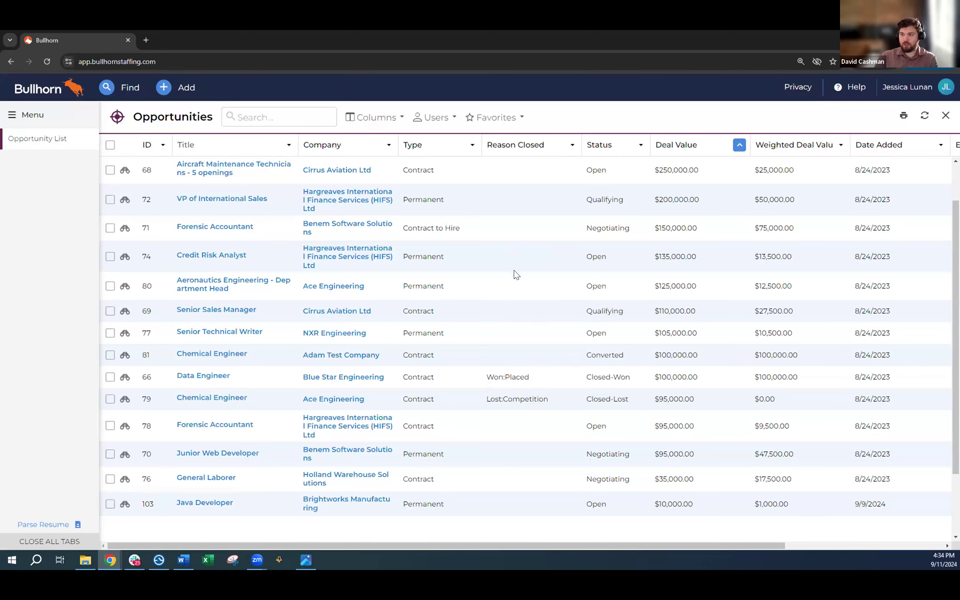
Preview the Direct Sourcing Proposal opportunity, check its jobs, notes and details snapshot, and close the preview
{"action": "scroll", "coordinate": [514, 272], "scroll_direction": "up", "scroll_amount": 1}
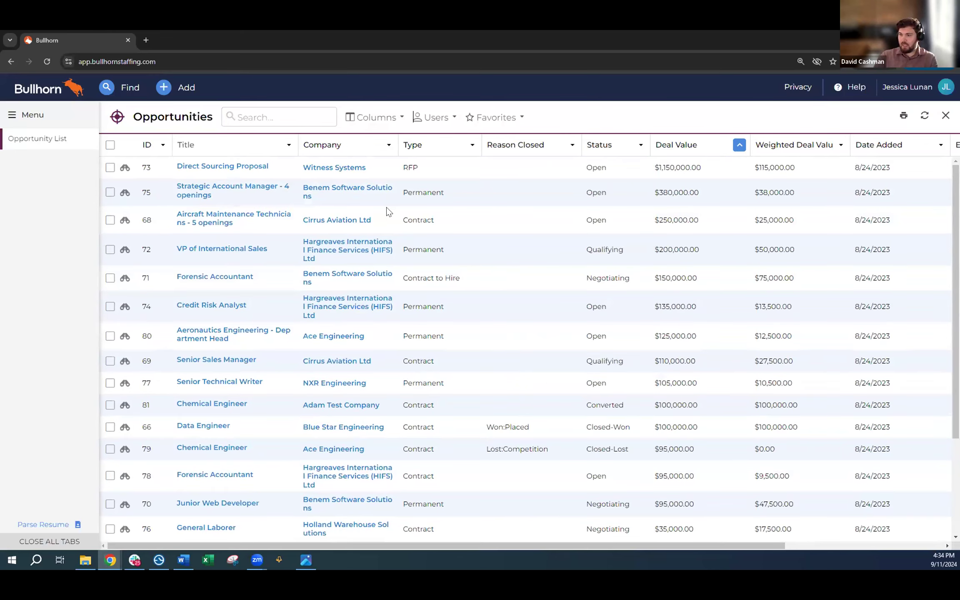
{"action": "left_click", "coordinate": [125, 168]}
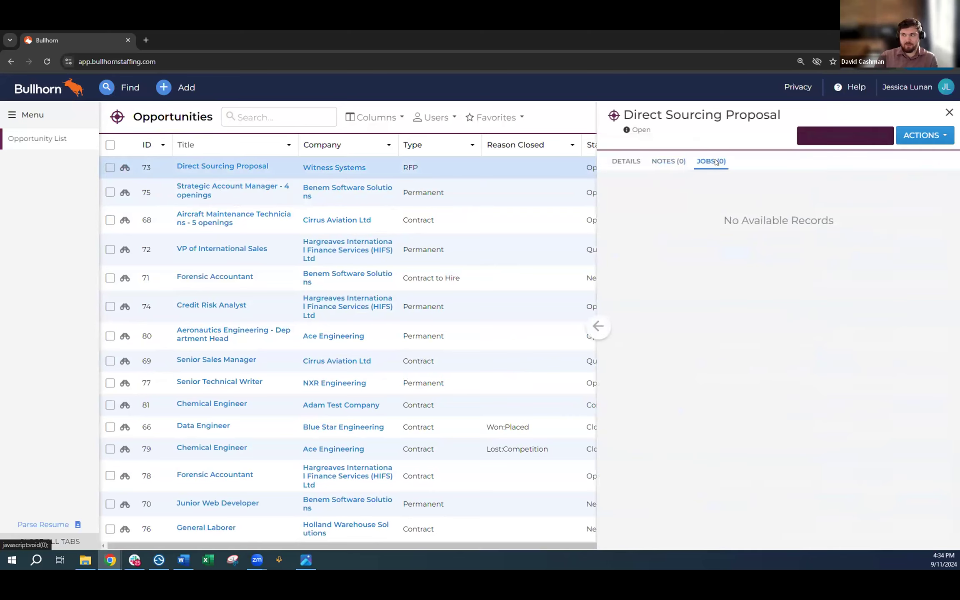
{"action": "left_click", "coordinate": [662, 166]}
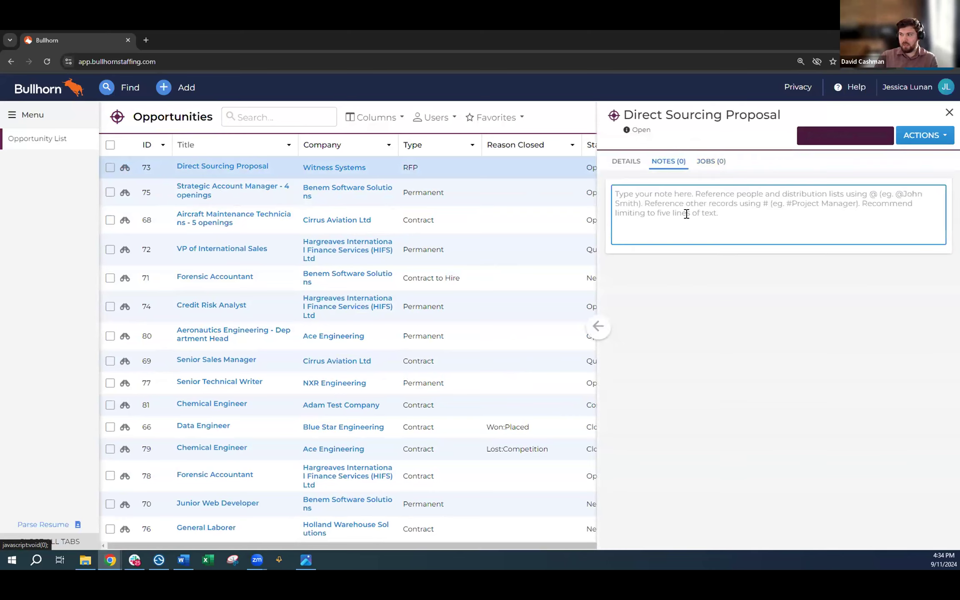
{"action": "left_click", "coordinate": [623, 162]}
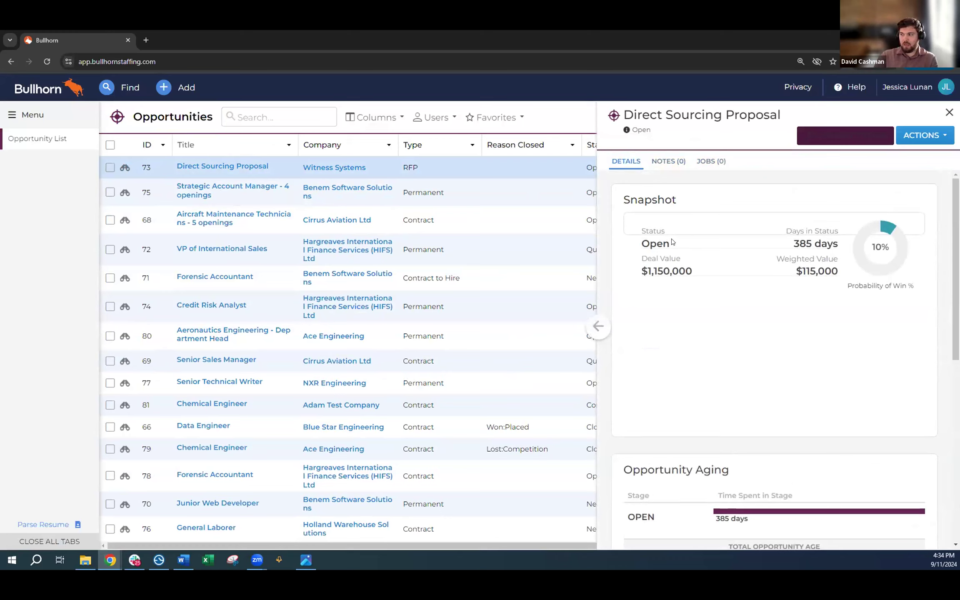
{"action": "left_click_drag", "start_coordinate": [641, 243], "coordinate": [826, 241]}
{"action": "left_click", "coordinate": [826, 241]}
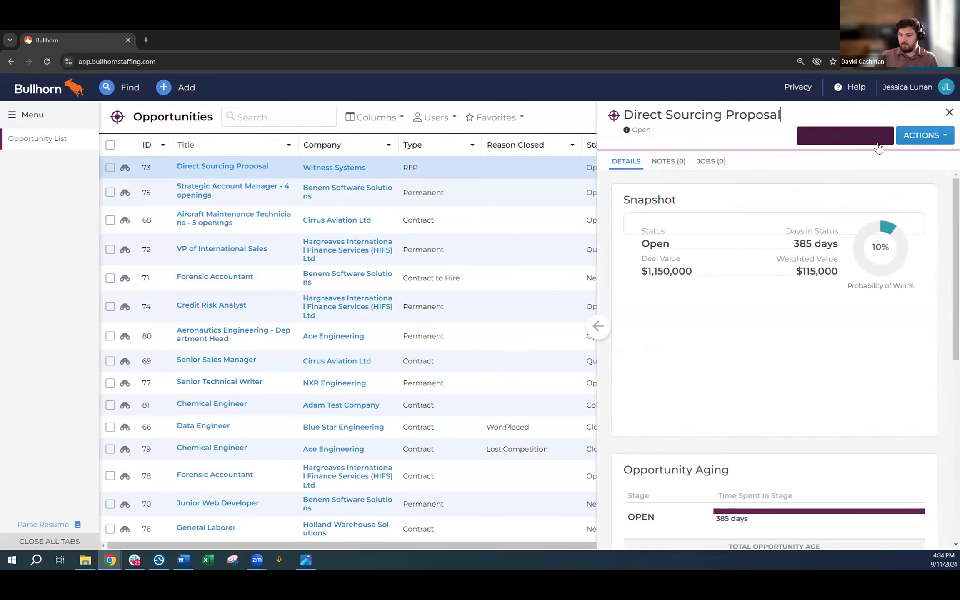
{"action": "scroll", "coordinate": [340, 329], "scroll_direction": "down", "scroll_amount": 5}
{"action": "scroll", "coordinate": [340, 330], "scroll_direction": "up", "scroll_amount": 1}
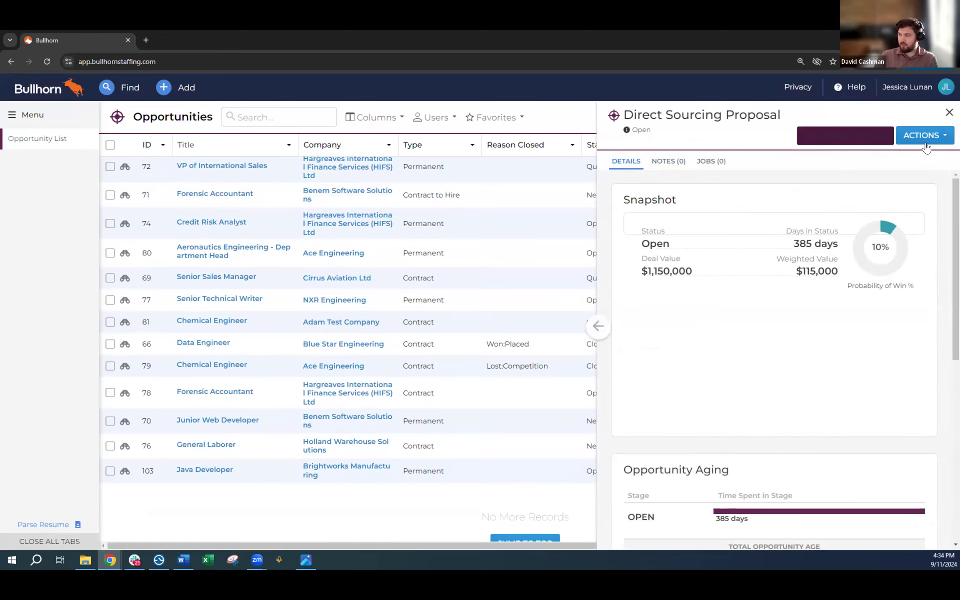
{"action": "left_click", "coordinate": [950, 113]}
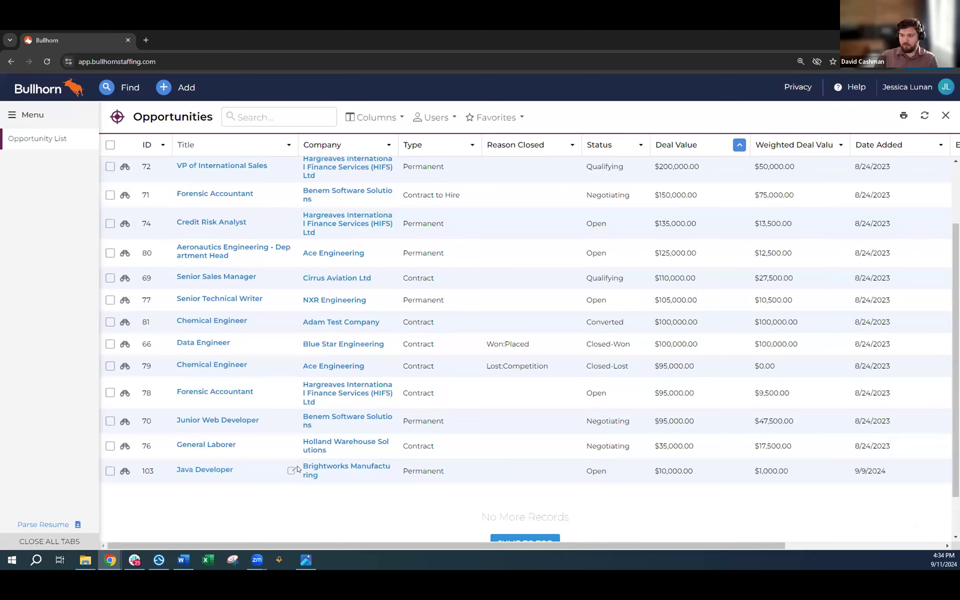
Open the Java Developer opportunity and examine its status stages, key info and available actions
{"action": "left_click", "coordinate": [189, 472]}
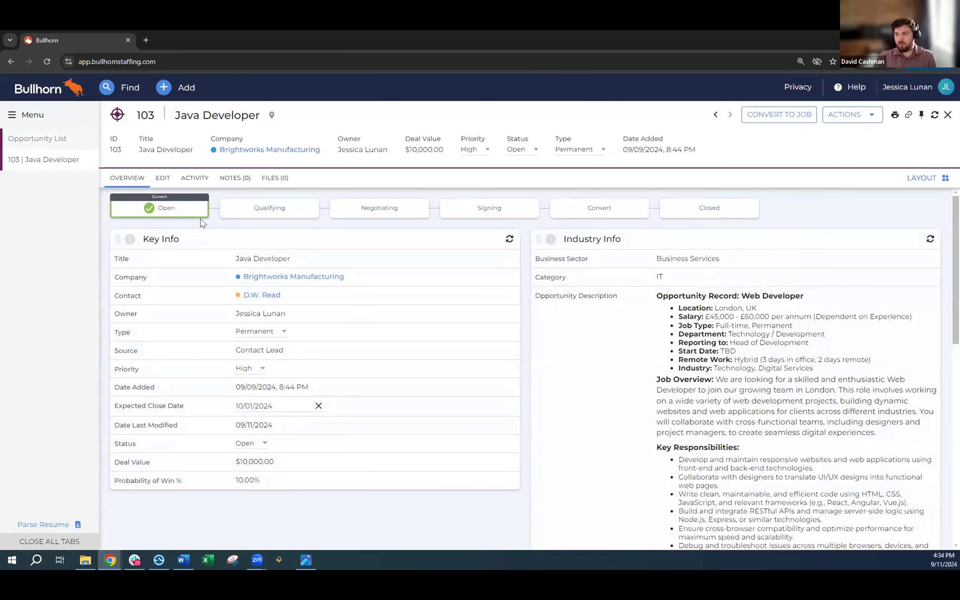
{"action": "mouse_move", "coordinate": [181, 211]}
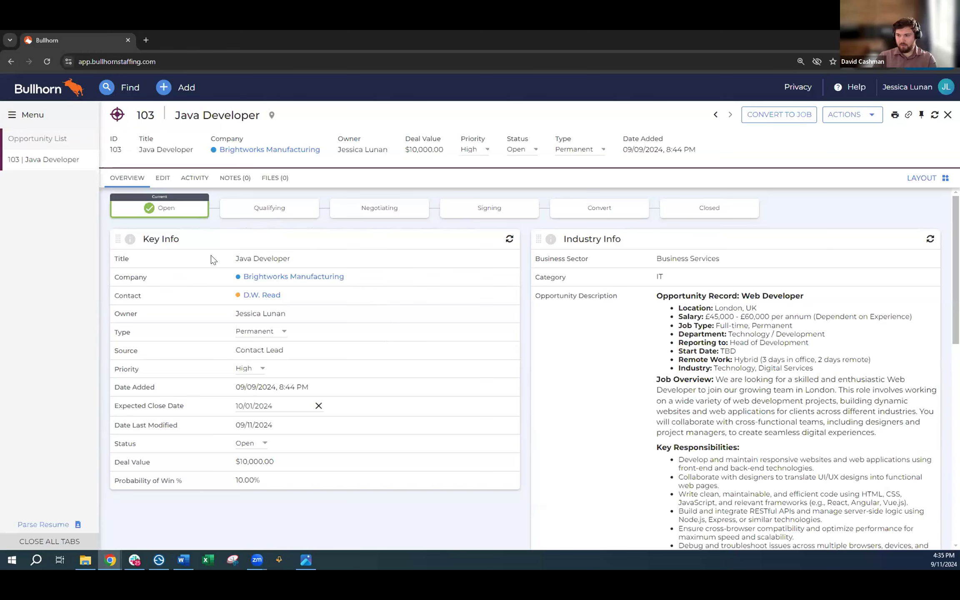
{"action": "key", "text": "ctrl+plus"}
{"action": "key", "text": "ctrl+plus"}
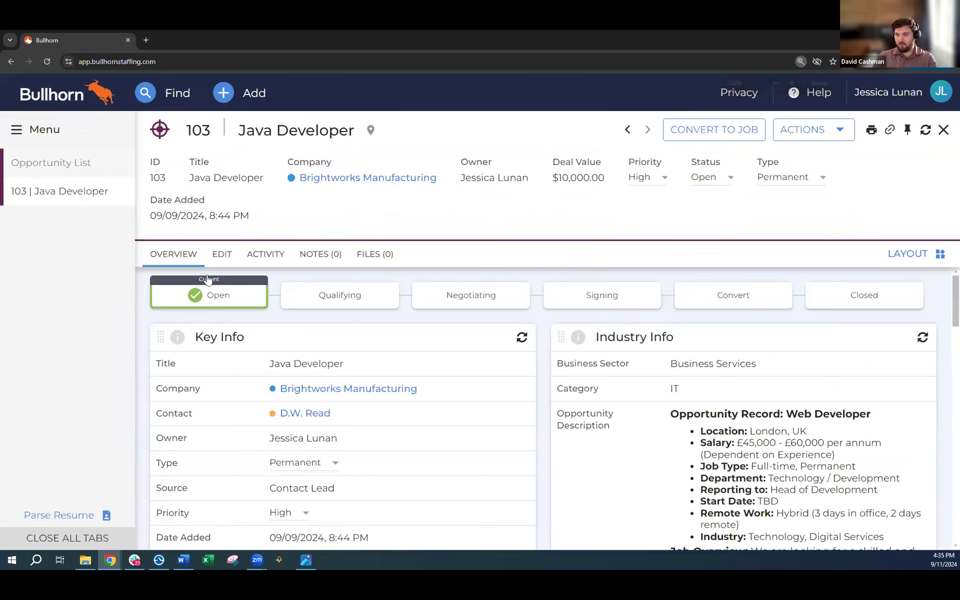
{"action": "mouse_move", "coordinate": [208, 285]}
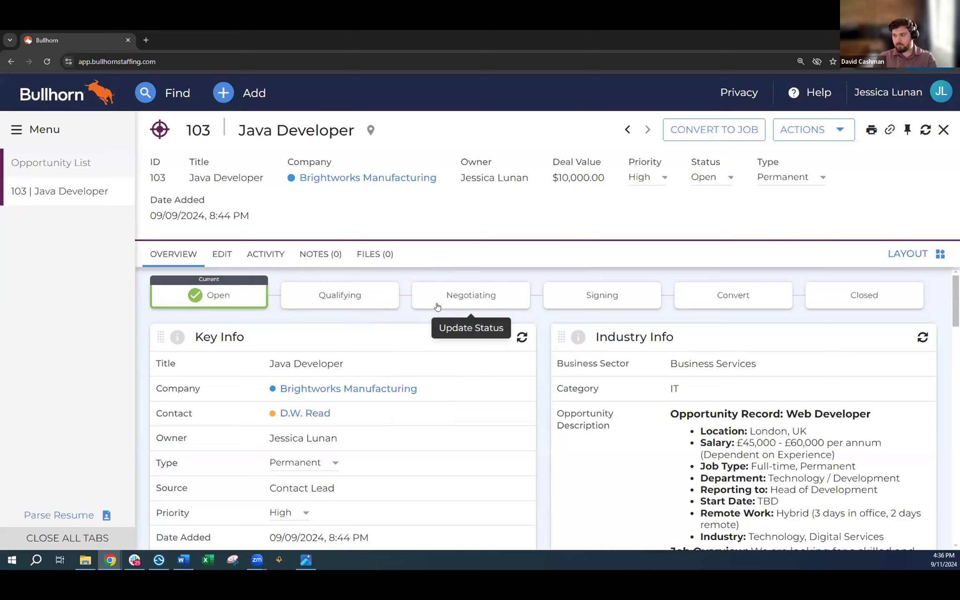
{"action": "key", "text": "ctrl+minus"}
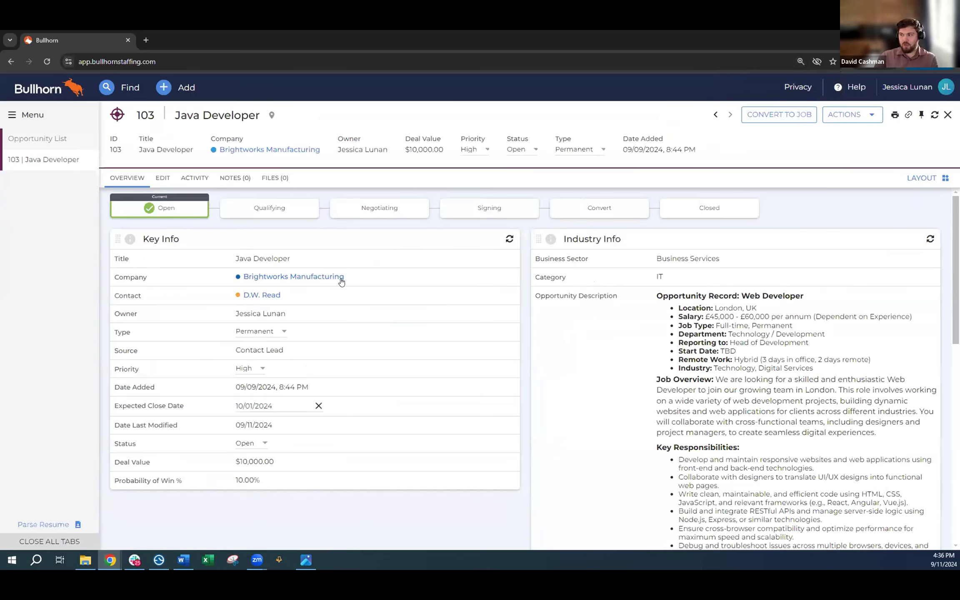
{"action": "left_click", "coordinate": [824, 116]}
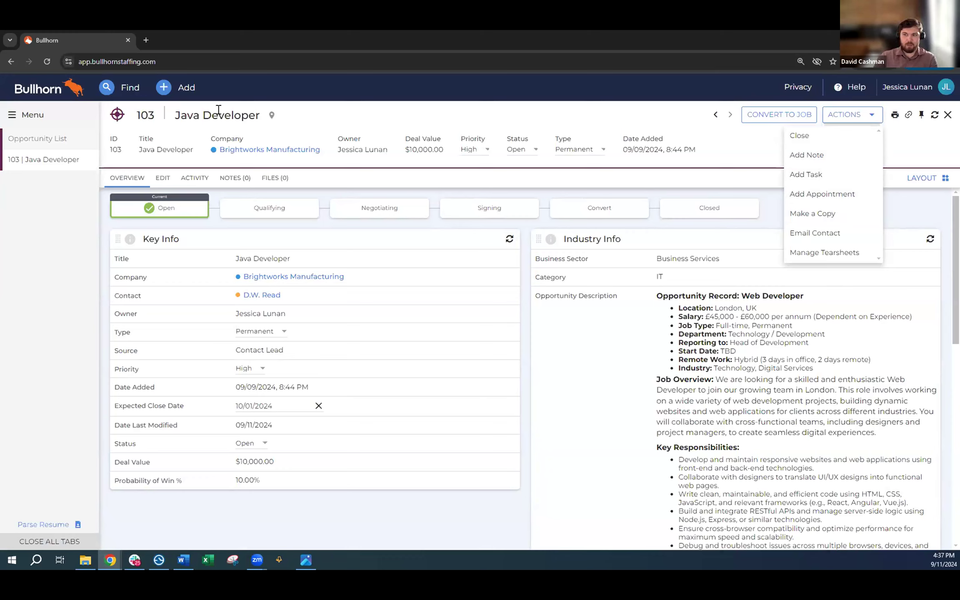
Open the recently viewed web developer candidate's record through the global search and look over its Copilot section
{"action": "left_click", "coordinate": [121, 89]}
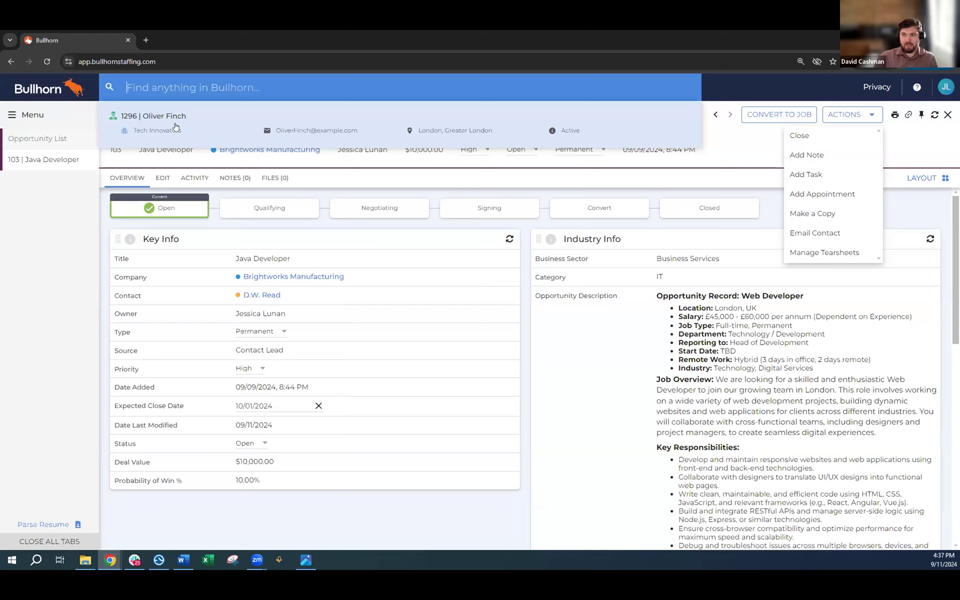
{"action": "left_click", "coordinate": [175, 127]}
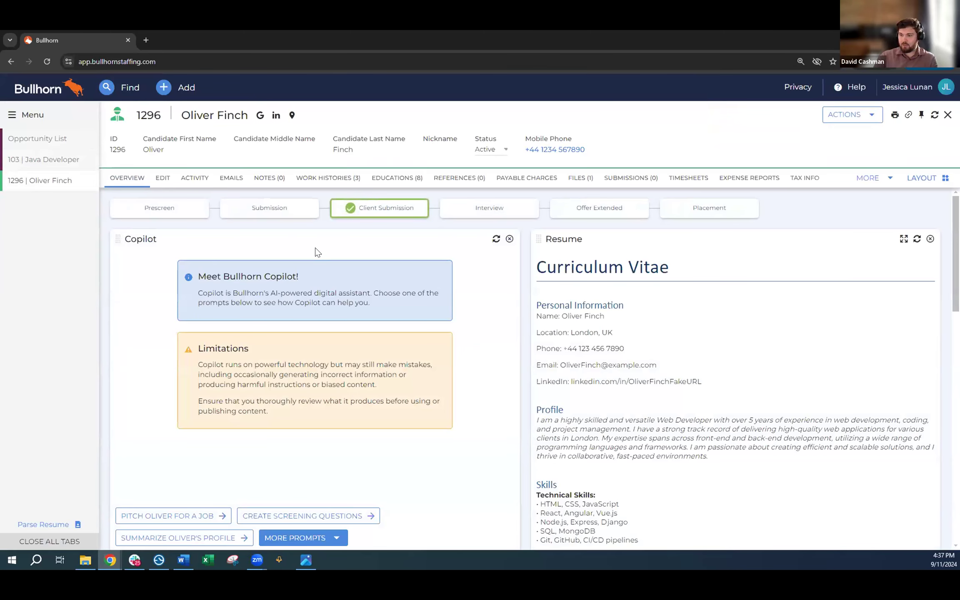
{"action": "scroll", "coordinate": [318, 260], "scroll_direction": "down", "scroll_amount": 2}
{"action": "scroll", "coordinate": [297, 313], "scroll_direction": "up", "scroll_amount": 2}
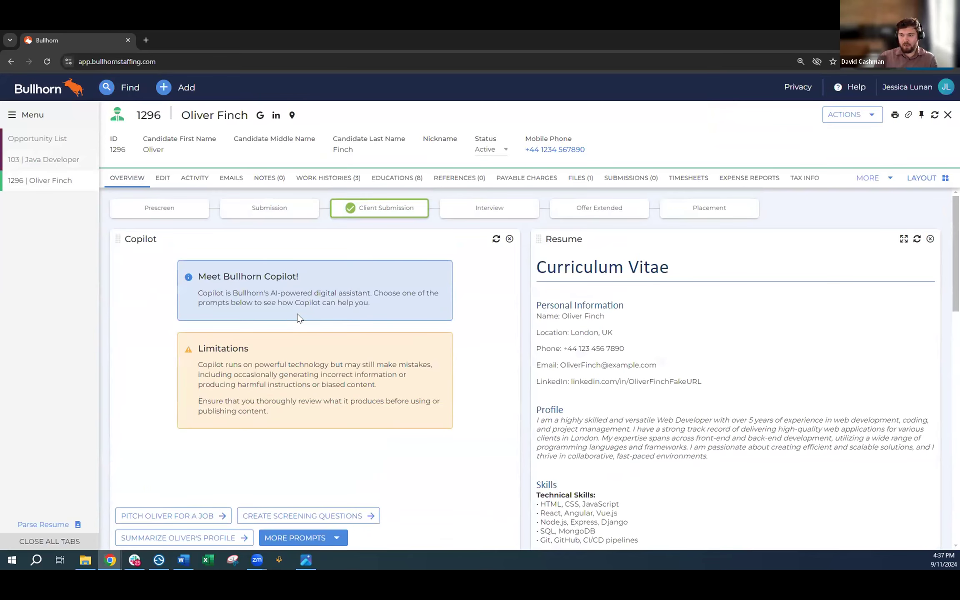
{"action": "scroll", "coordinate": [354, 330], "scroll_direction": "down", "scroll_amount": 1}
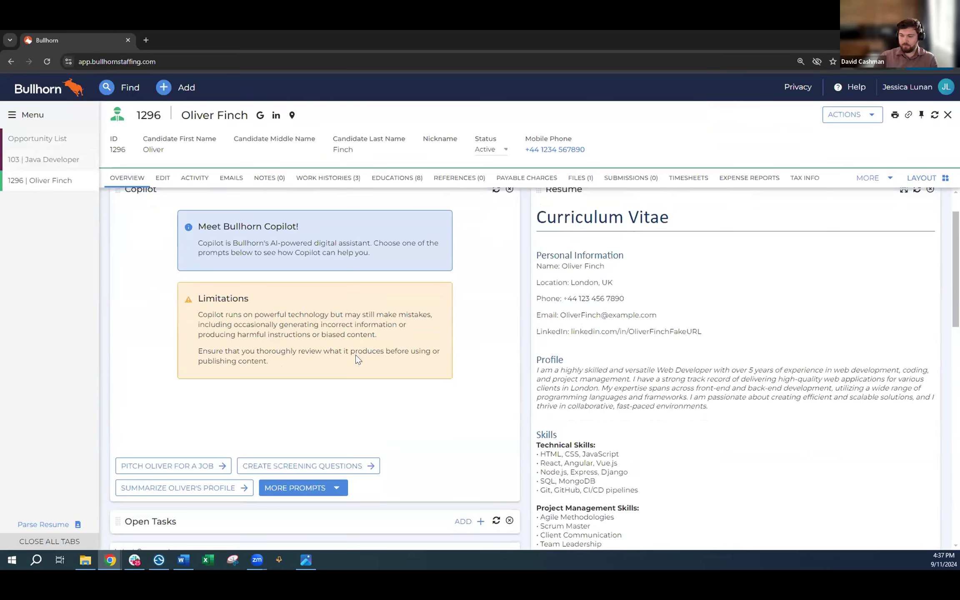
Generate a client pitch for the candidate with Copilot, using the resume as the data source
{"action": "left_click", "coordinate": [302, 489]}
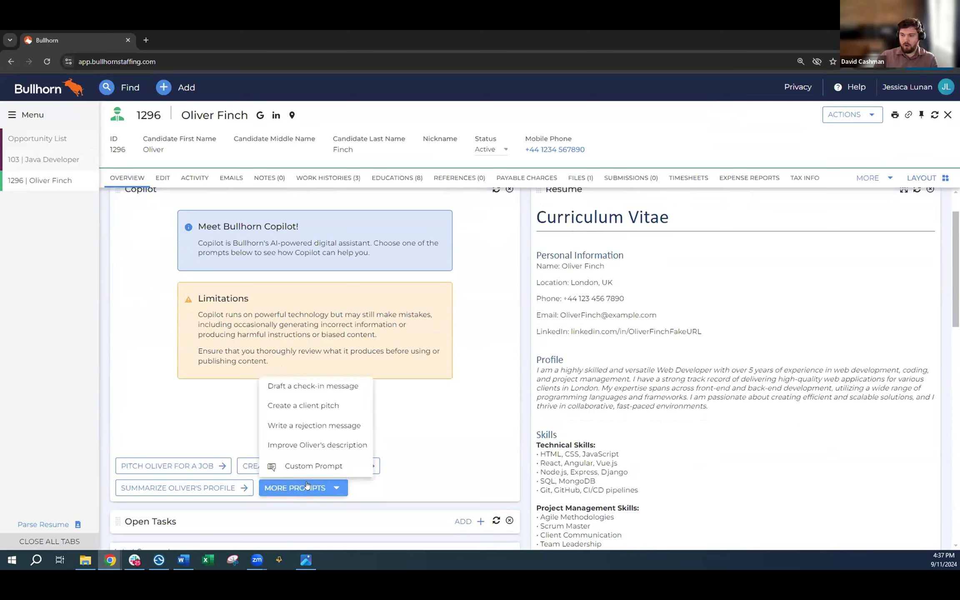
{"action": "left_click", "coordinate": [311, 407]}
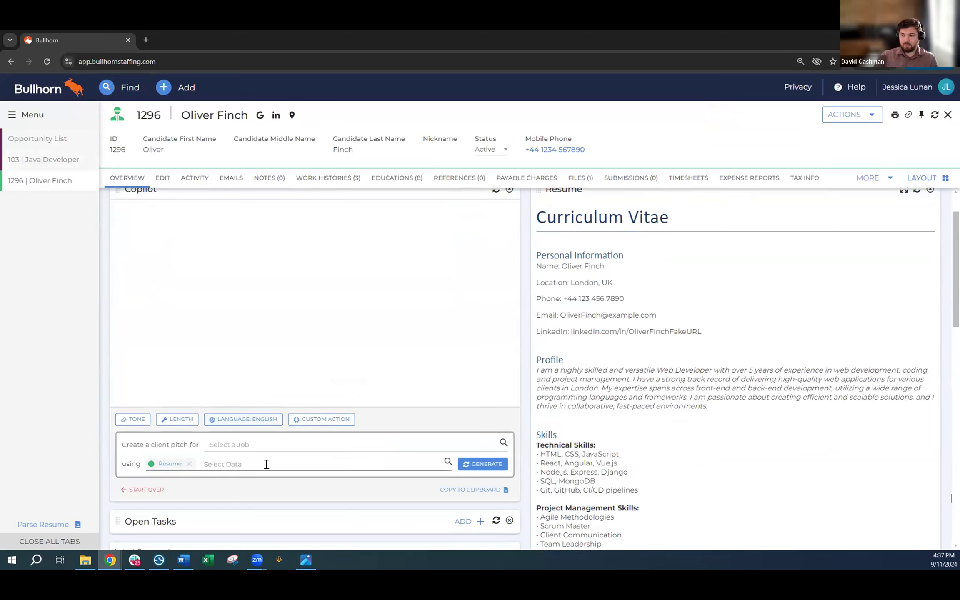
{"action": "left_click", "coordinate": [469, 465]}
{"action": "scroll", "coordinate": [450, 437], "scroll_direction": "up", "scroll_amount": 1}
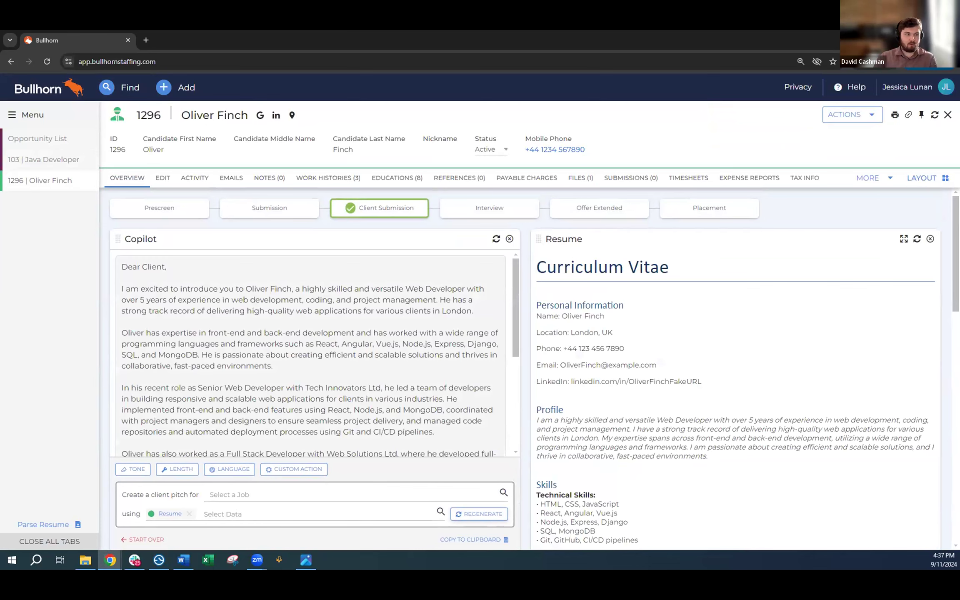
Update the pitch with a custom action to replace the candidate's name with "our candidate" and put skills and experience in bullet points
{"action": "key", "text": "alt+Tab"}
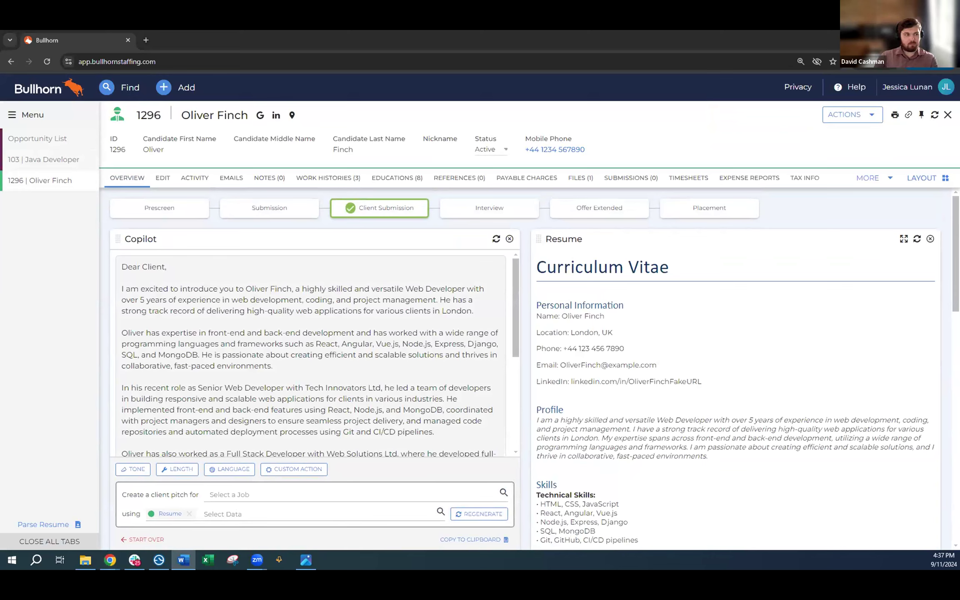
{"action": "left_click", "coordinate": [280, 470]}
{"action": "left_click", "coordinate": [280, 470]}
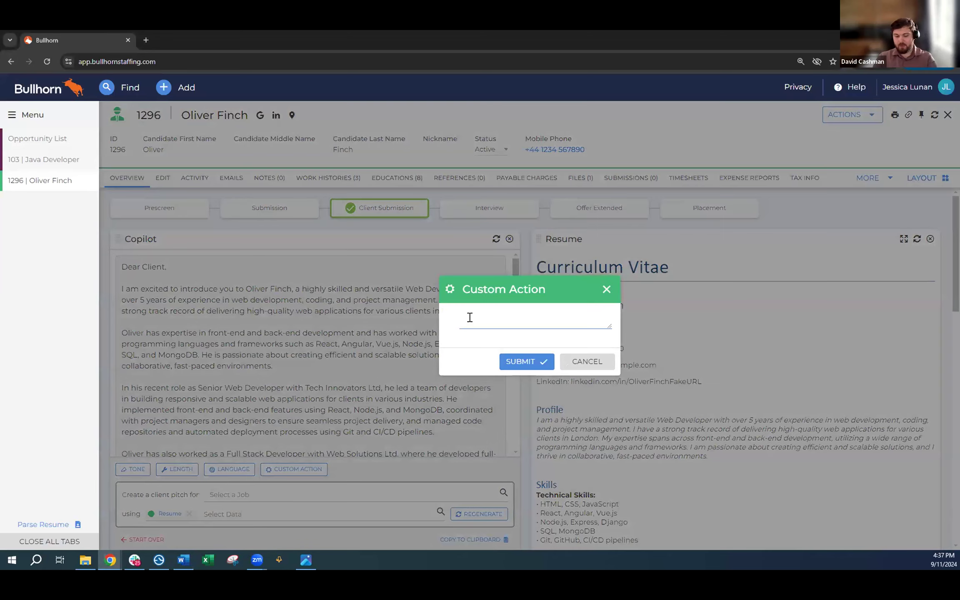
{"action": "type", "text": "Do not use the candidate’s name. Instead, refer to candidate as \"our candidate\" within this message. Also ensure that the candidate skills and experience are in bullet points."}
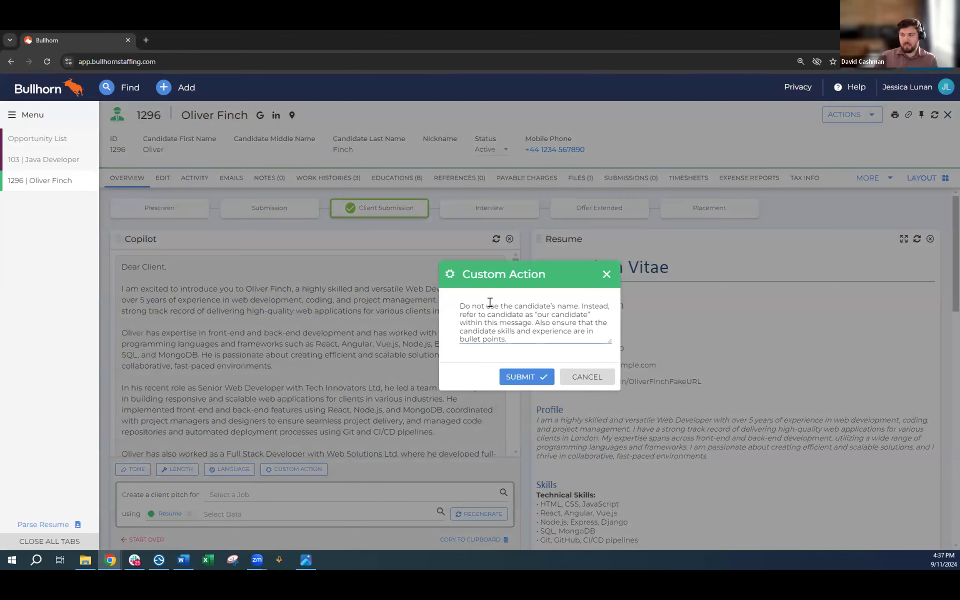
{"action": "left_click_drag", "start_coordinate": [498, 308], "coordinate": [579, 313]}
{"action": "left_click", "coordinate": [515, 328]}
{"action": "left_click", "coordinate": [529, 376]}
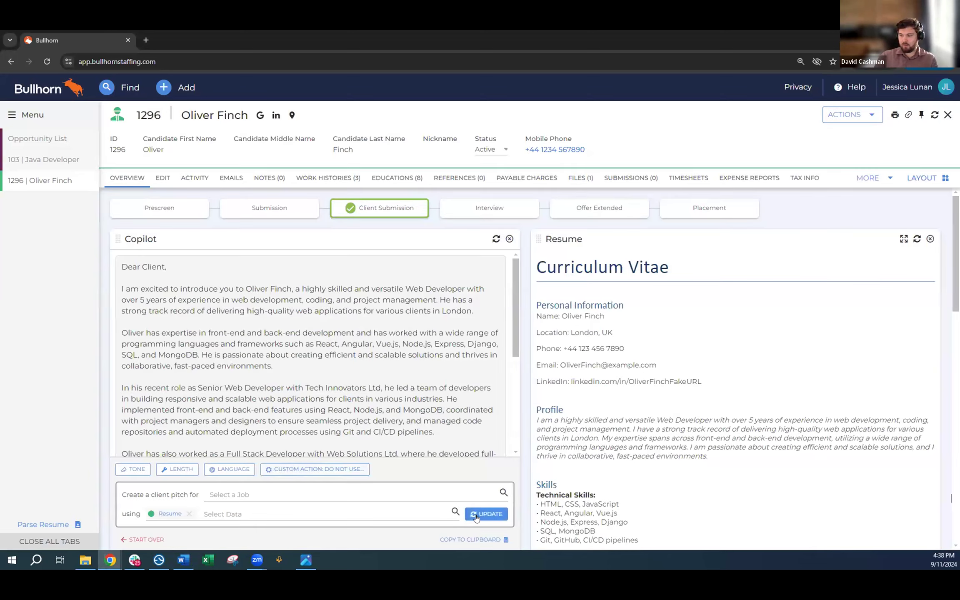
{"action": "left_click", "coordinate": [478, 515]}
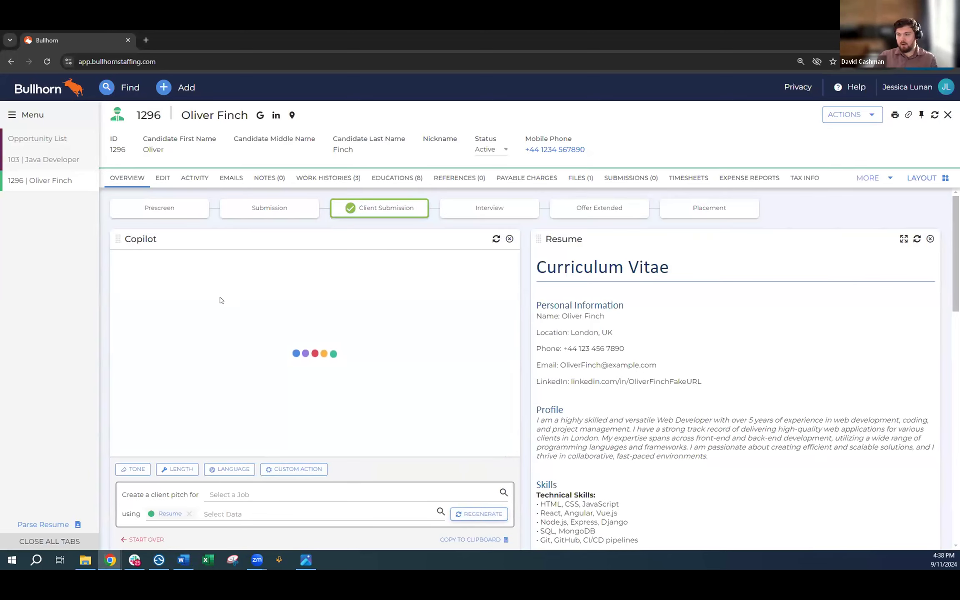
Read through the regenerated client pitch and copy it to the clipboard
{"action": "left_click_drag", "start_coordinate": [248, 289], "coordinate": [302, 287]}
{"action": "scroll", "coordinate": [310, 321], "scroll_direction": "down", "scroll_amount": 3}
{"action": "scroll", "coordinate": [308, 328], "scroll_direction": "up", "scroll_amount": 1}
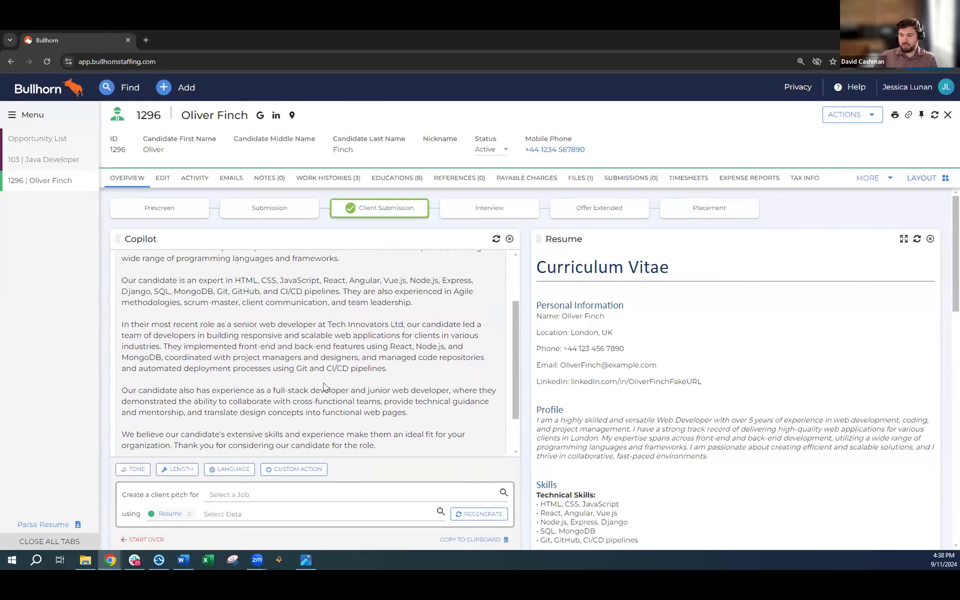
{"action": "scroll", "coordinate": [349, 425], "scroll_direction": "up", "scroll_amount": 3}
{"action": "left_click", "coordinate": [328, 399]}
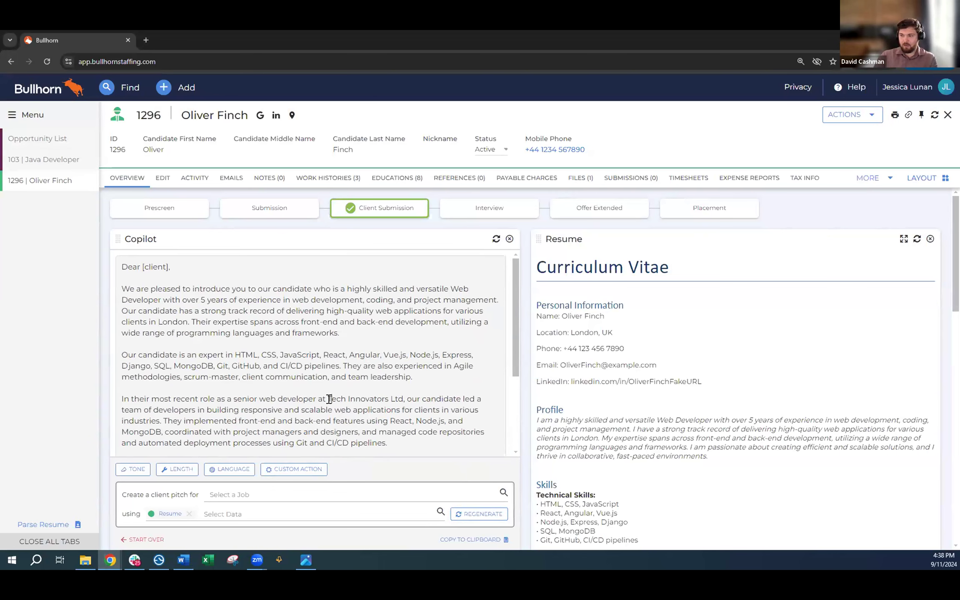
{"action": "left_click", "coordinate": [478, 540]}
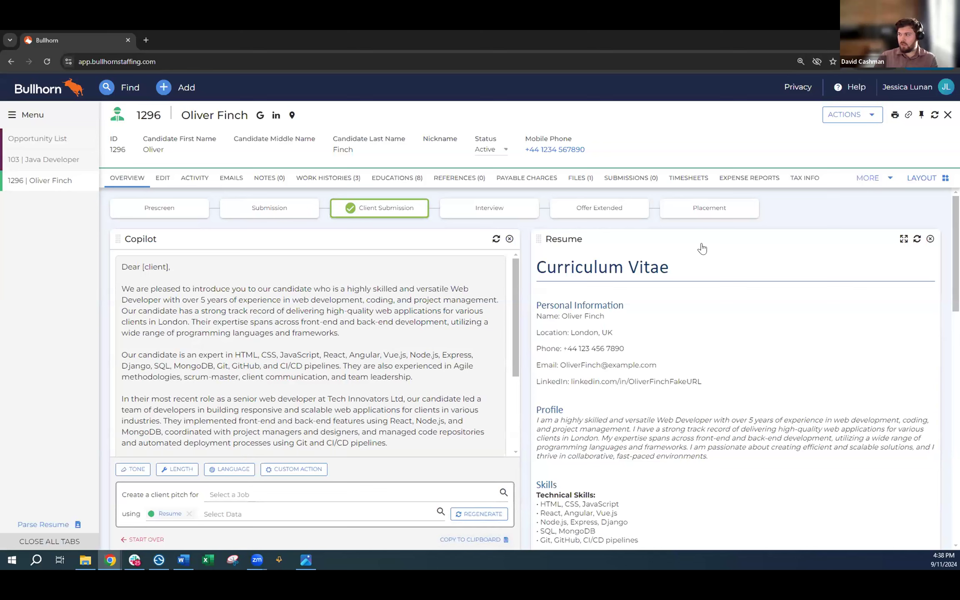
Start a client submission for the candidate and try to look up the contact by initials
{"action": "left_click", "coordinate": [831, 119]}
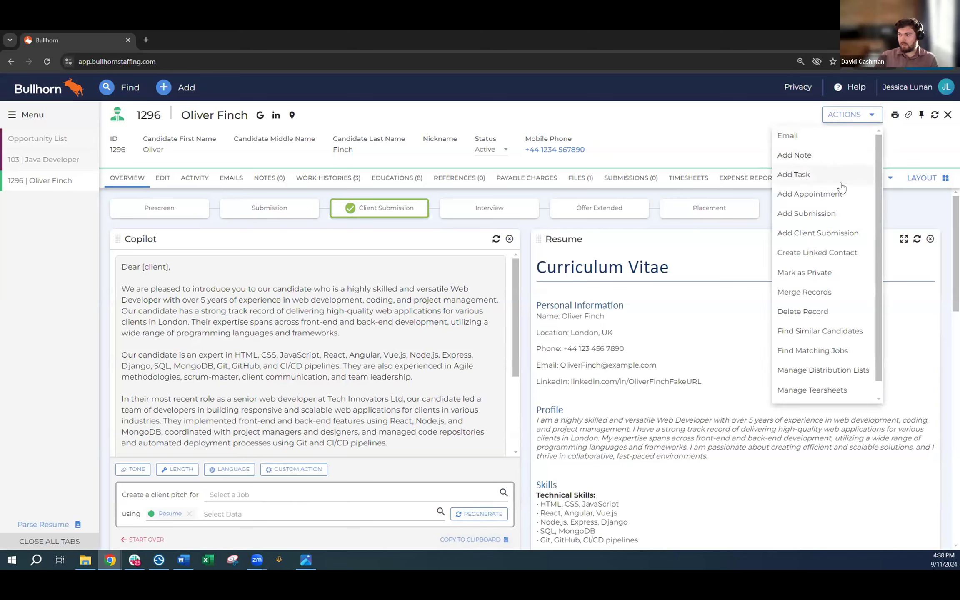
{"action": "left_click", "coordinate": [840, 233]}
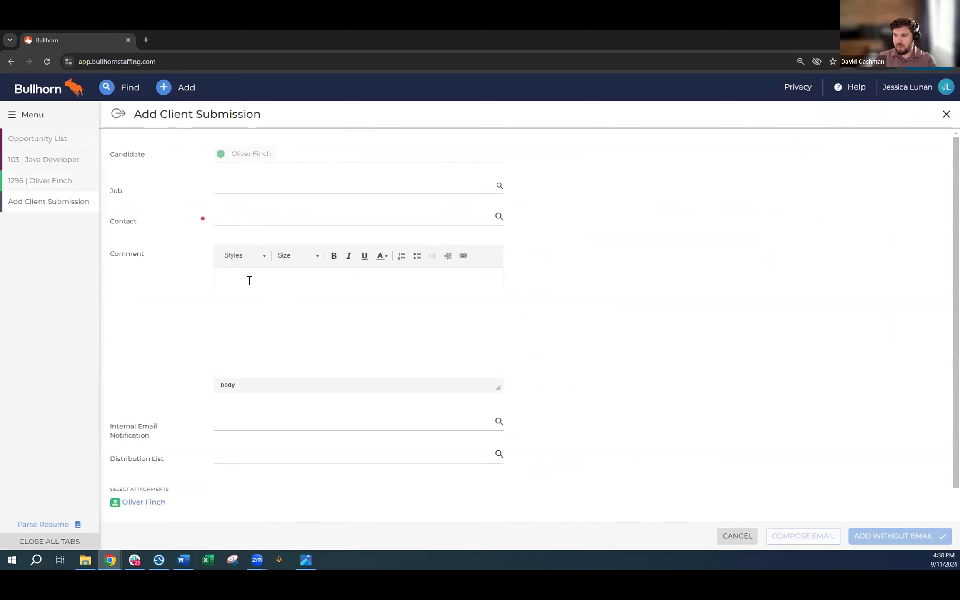
{"action": "left_click", "coordinate": [232, 215]}
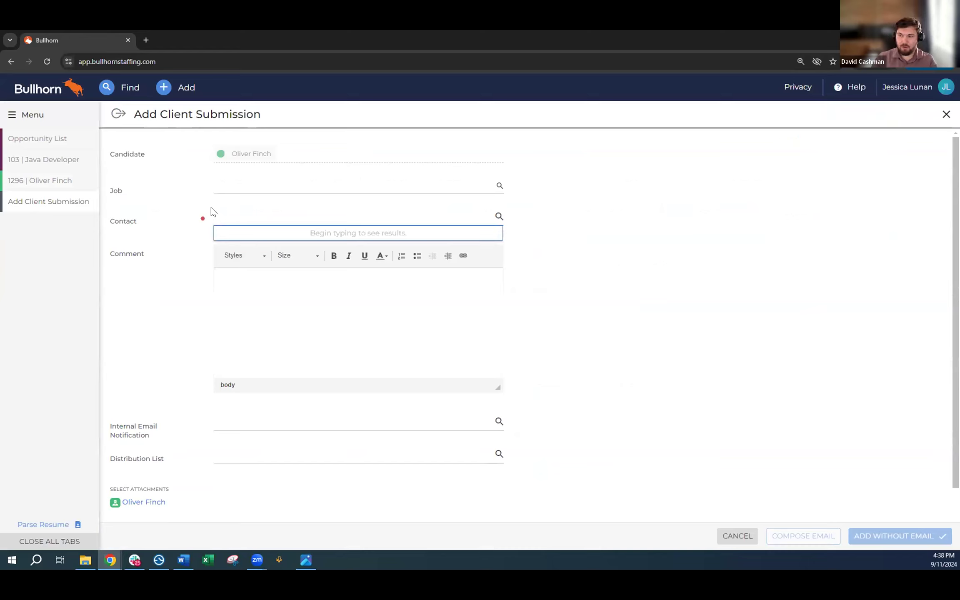
{"action": "type", "text": "D.W"}
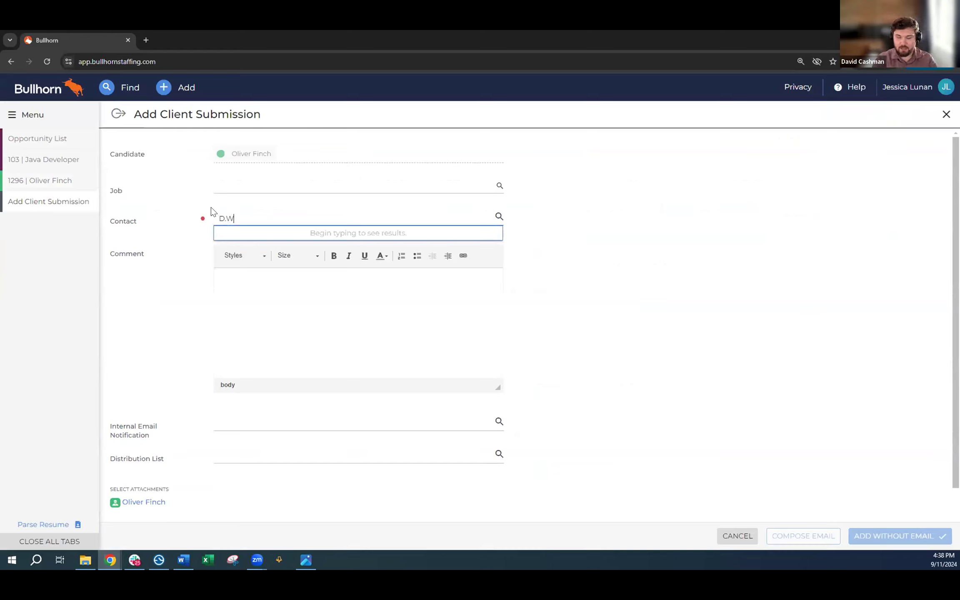
{"action": "double_click", "coordinate": [254, 212]}
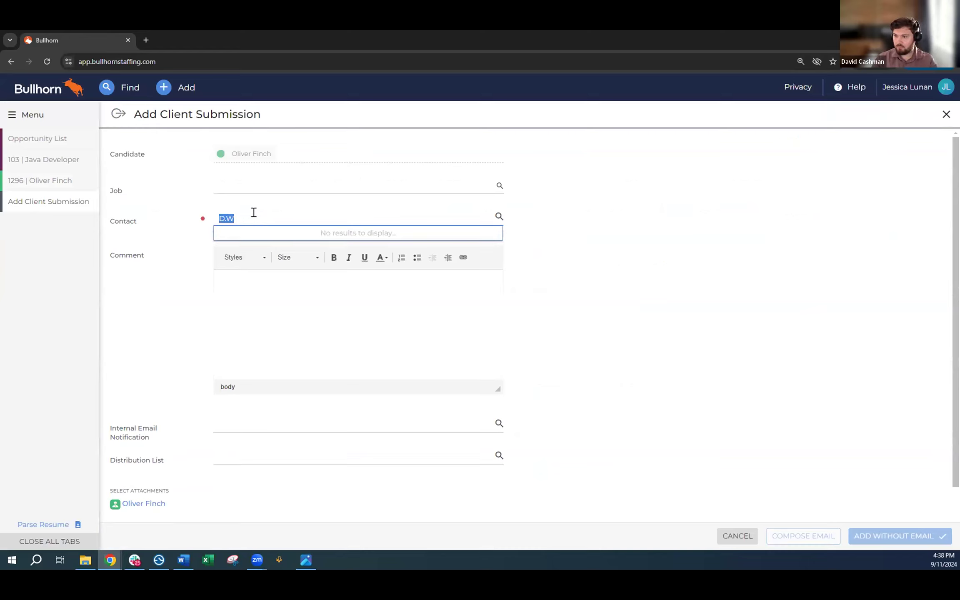
Return to the Java Developer opportunity and open its linked contact's record
{"action": "left_click", "coordinate": [39, 180]}
{"action": "left_click", "coordinate": [39, 160]}
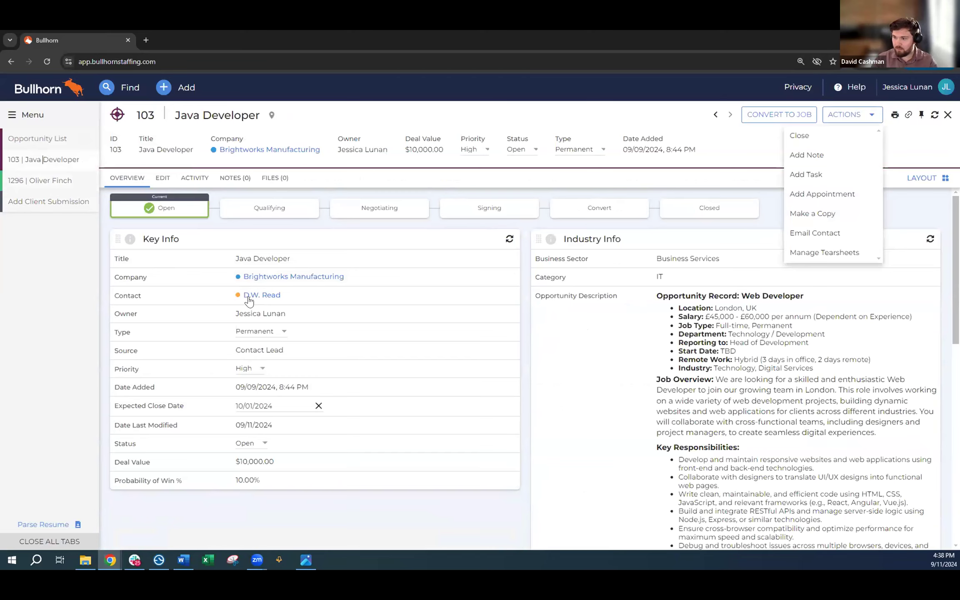
{"action": "left_click", "coordinate": [254, 297]}
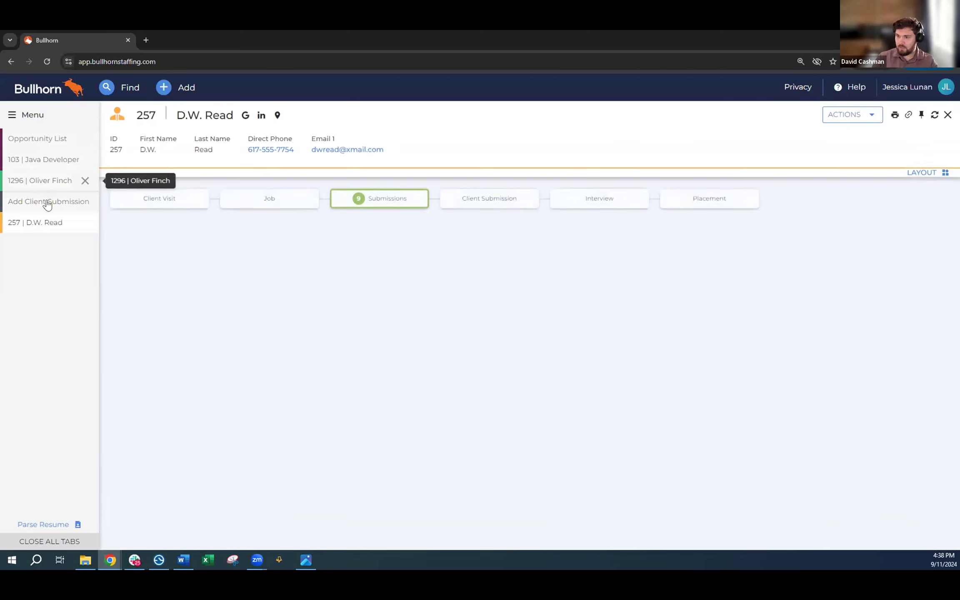
Set the opportunity's contact on the client submission by looking up the contact's record ID, and start composing the submission email
{"action": "left_click", "coordinate": [45, 180]}
{"action": "left_click", "coordinate": [44, 202]}
{"action": "double_click", "coordinate": [224, 212]}
{"action": "type", "text": "257"}
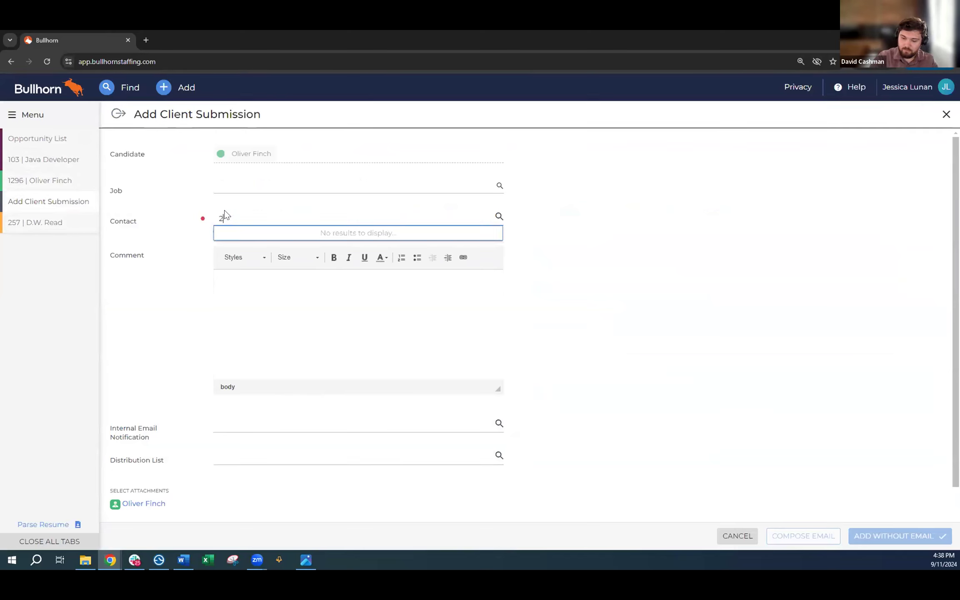
{"action": "left_click", "coordinate": [235, 242]}
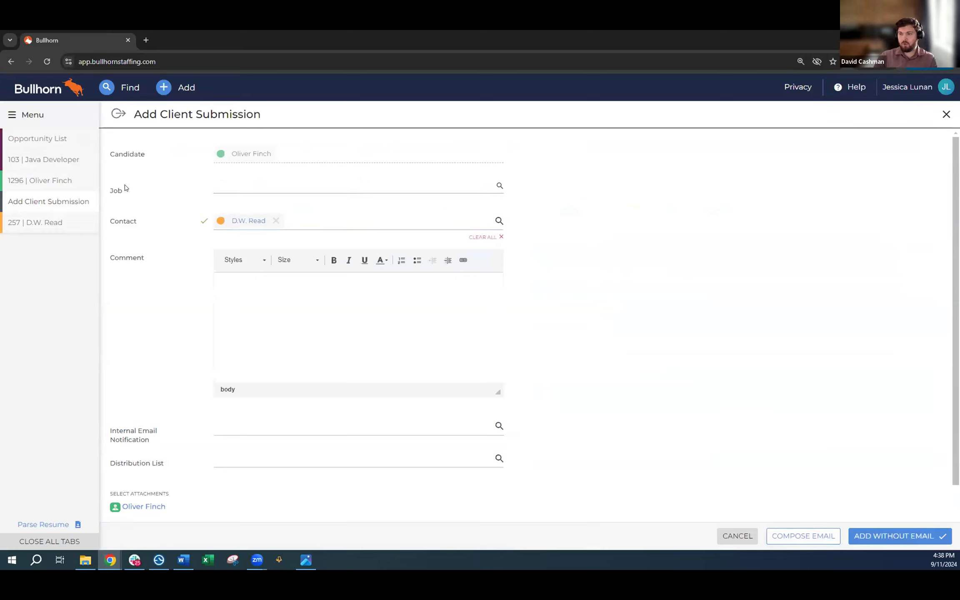
{"action": "left_click", "coordinate": [804, 537]}
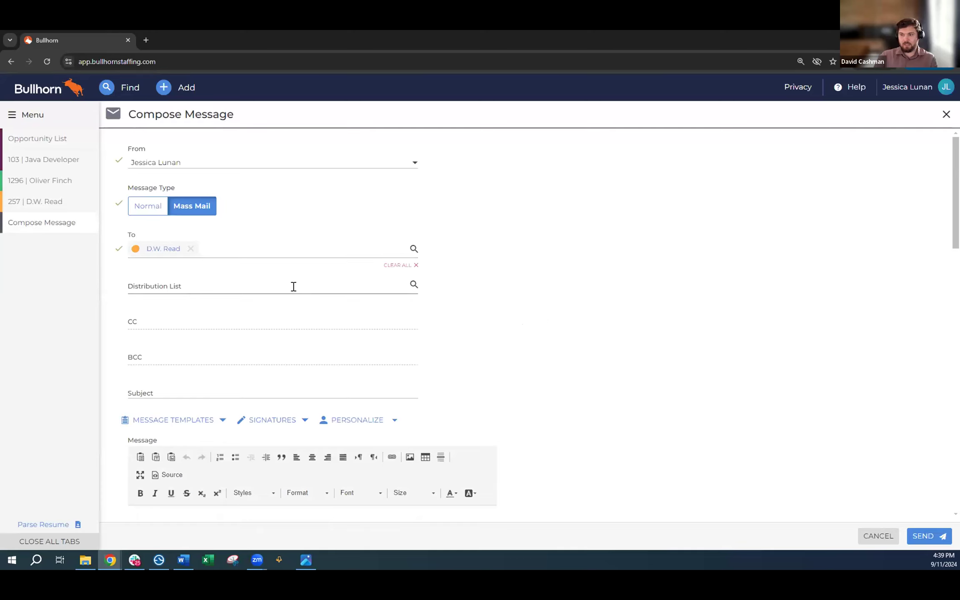
Clear the existing content from the message body of the submission email
{"action": "scroll", "coordinate": [294, 287], "scroll_direction": "down", "scroll_amount": 5}
{"action": "left_click", "coordinate": [266, 357]}
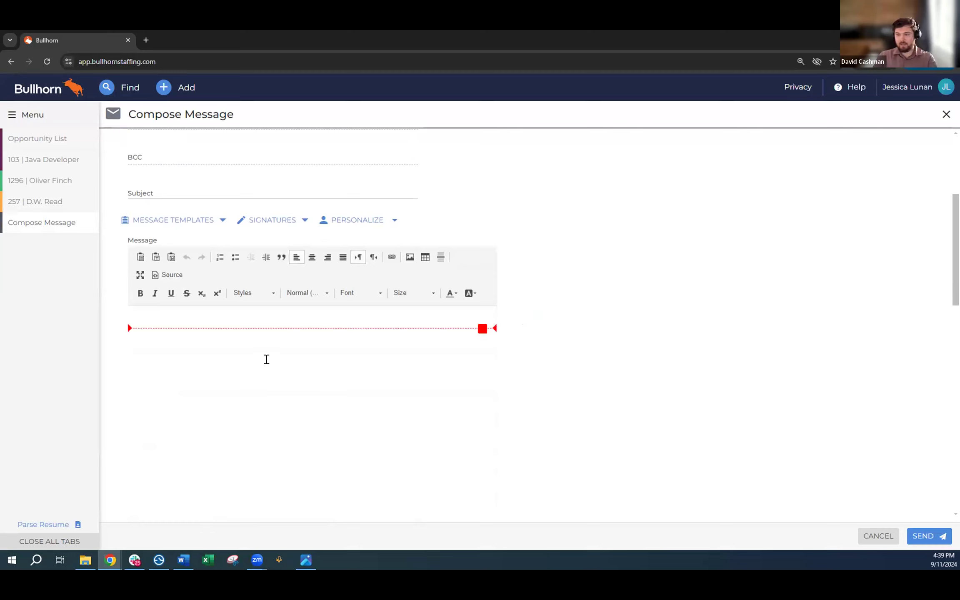
{"action": "left_click", "coordinate": [207, 369]}
{"action": "left_click_drag", "start_coordinate": [311, 369], "coordinate": [185, 276]}
{"action": "key", "text": "ctrl+x"}
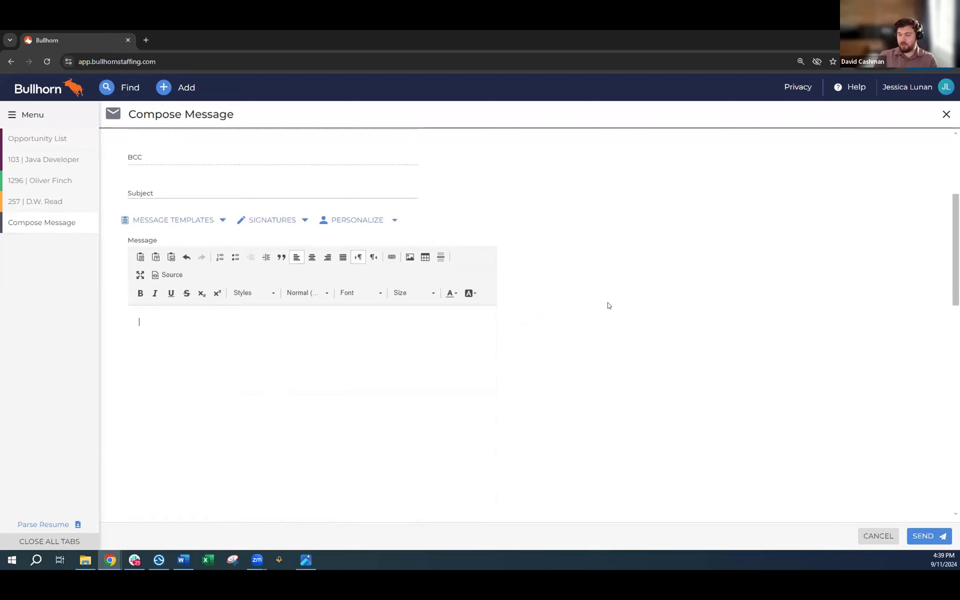
Add opportunity 103 | Java Developer as the opportunity reference of the submission email
{"action": "scroll", "coordinate": [608, 305], "scroll_direction": "down", "scroll_amount": 5}
{"action": "scroll", "coordinate": [608, 307], "scroll_direction": "up", "scroll_amount": 2}
{"action": "scroll", "coordinate": [609, 315], "scroll_direction": "down", "scroll_amount": 3}
{"action": "scroll", "coordinate": [627, 338], "scroll_direction": "down", "scroll_amount": 5}
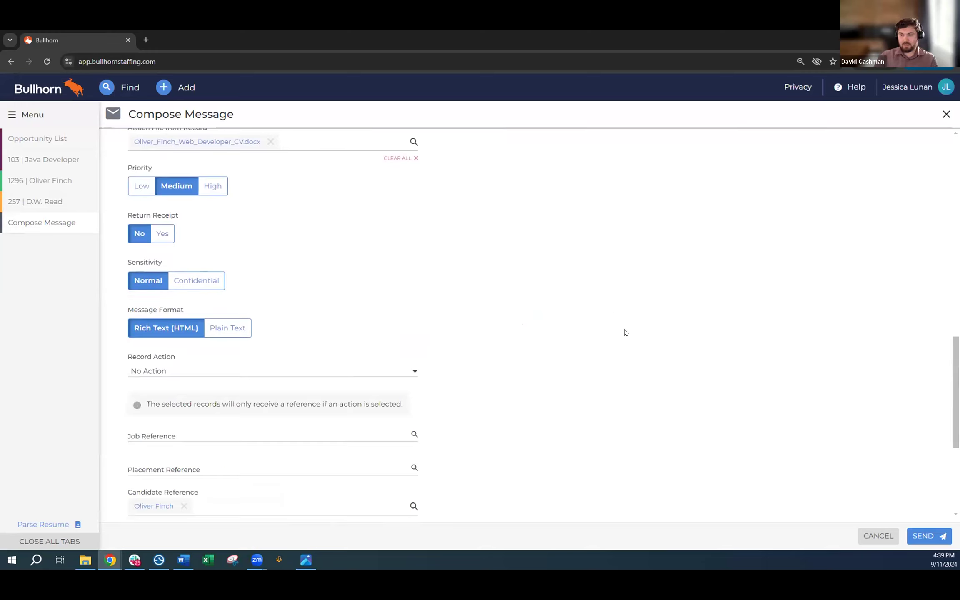
{"action": "scroll", "coordinate": [625, 332], "scroll_direction": "down", "scroll_amount": 5}
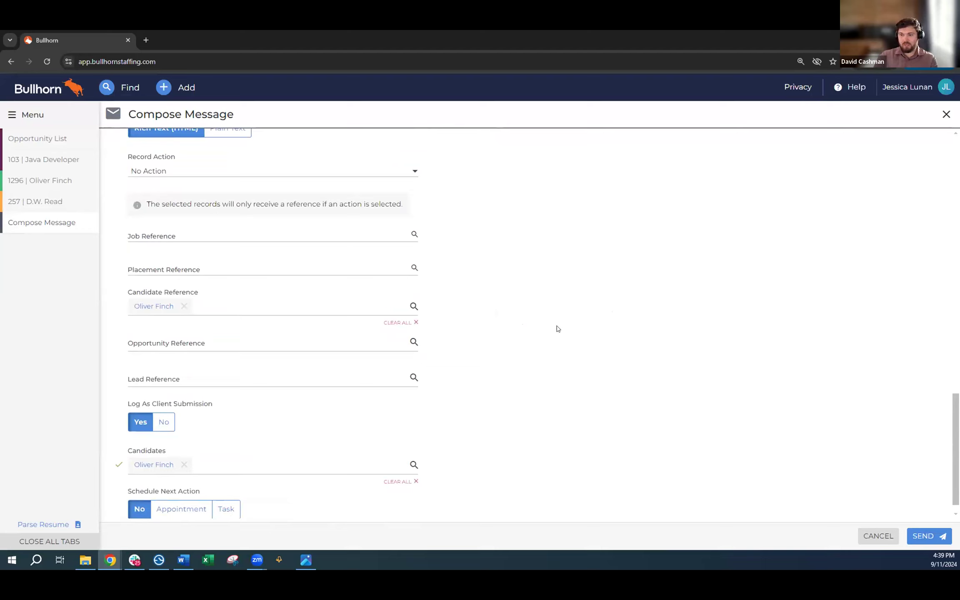
{"action": "left_click", "coordinate": [207, 343]}
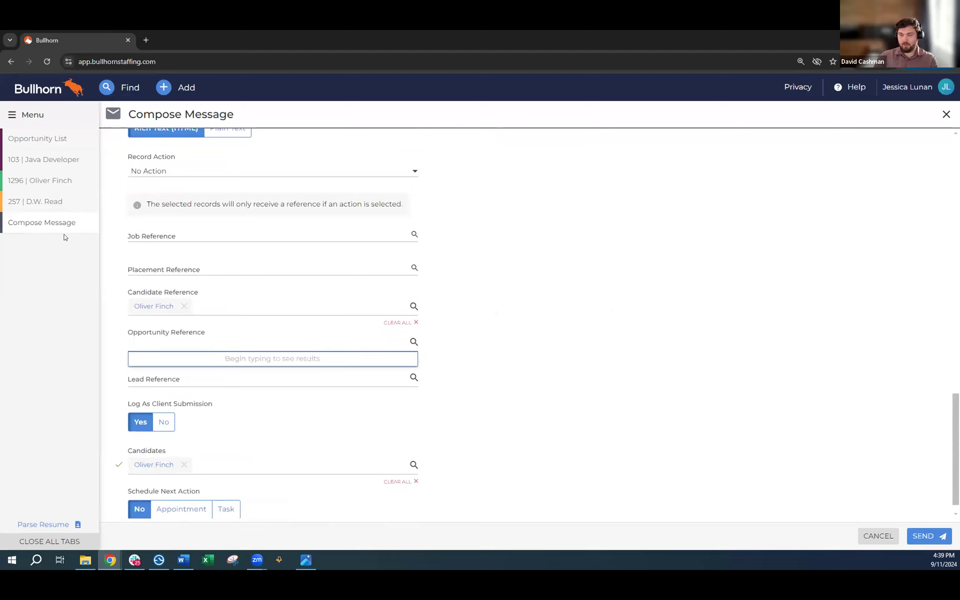
{"action": "type", "text": "103"}
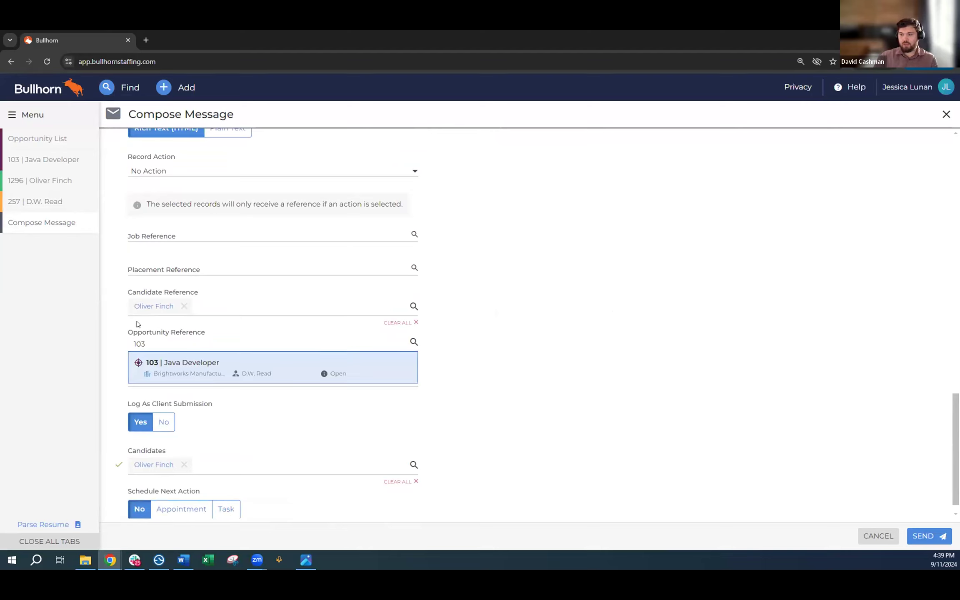
{"action": "left_click", "coordinate": [183, 370]}
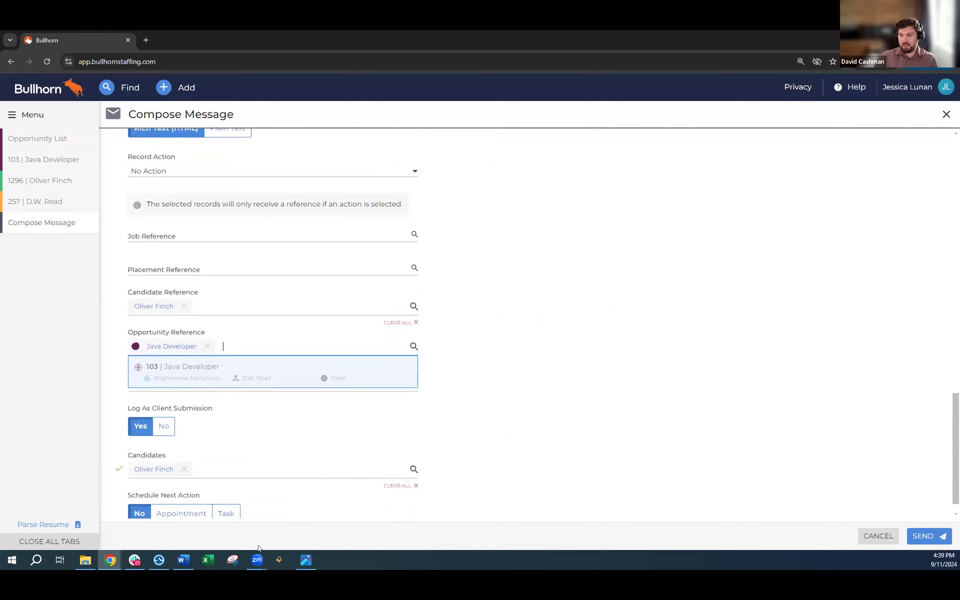
Switch to the image viewer to examine the Spec CV Email - Note Log picture, and return to Bullhorn
{"action": "left_click", "coordinate": [306, 559]}
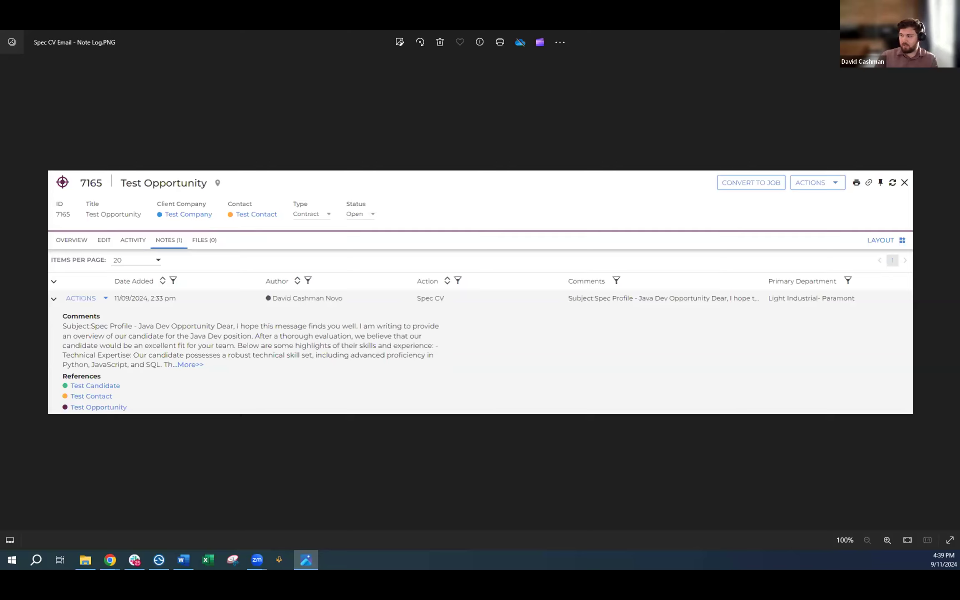
{"action": "key", "text": "alt+Tab"}
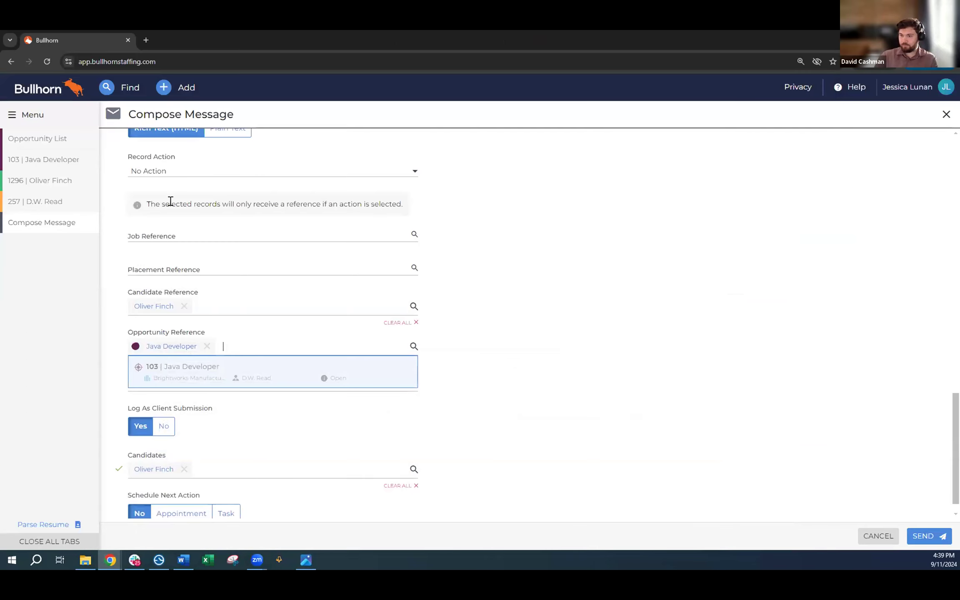
Advance the Java Developer opportunity's status through Qualifying and Negotiating to Signing
{"action": "left_click", "coordinate": [45, 163]}
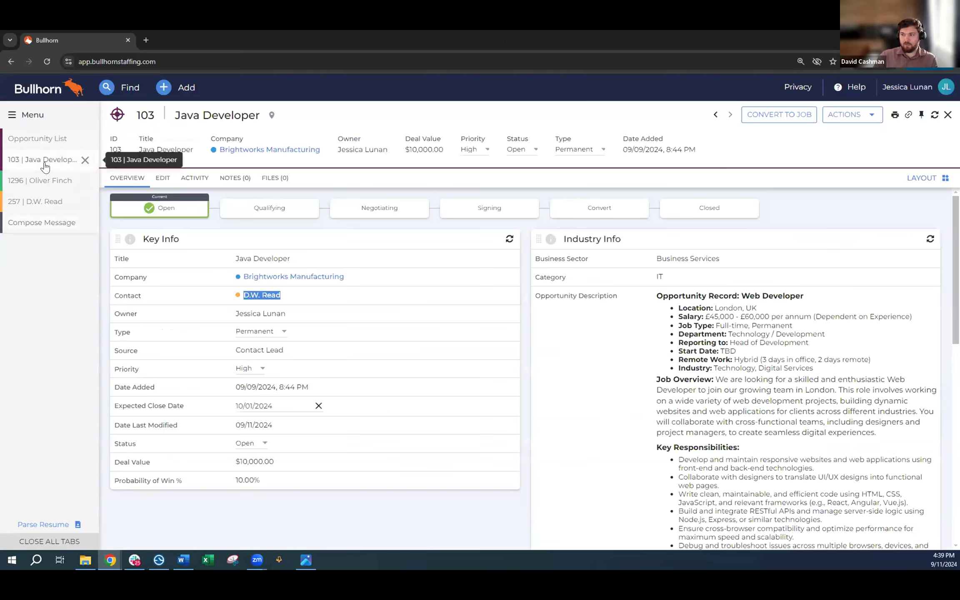
{"action": "left_click", "coordinate": [254, 209]}
{"action": "left_click", "coordinate": [653, 386]}
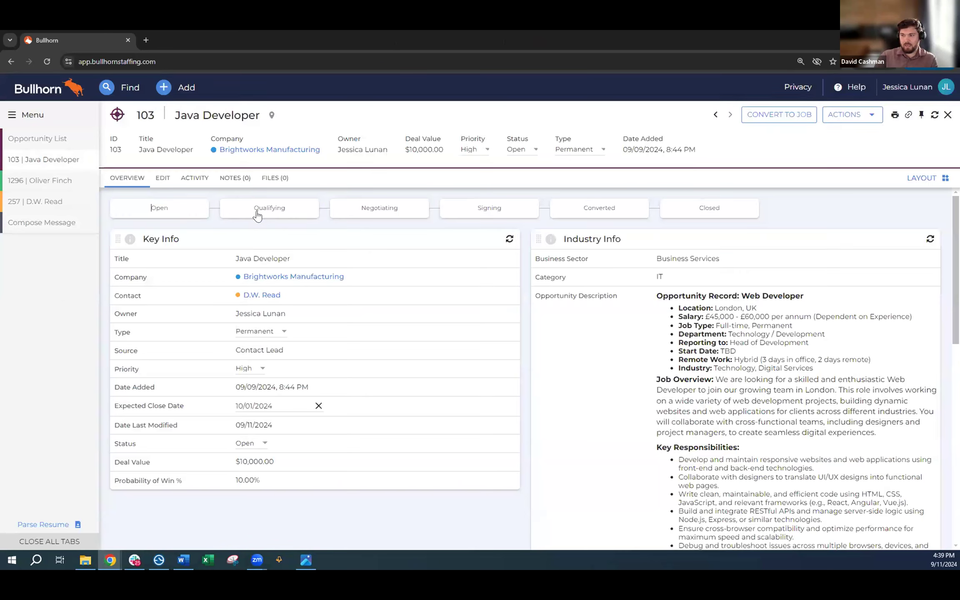
{"action": "left_click", "coordinate": [412, 212]}
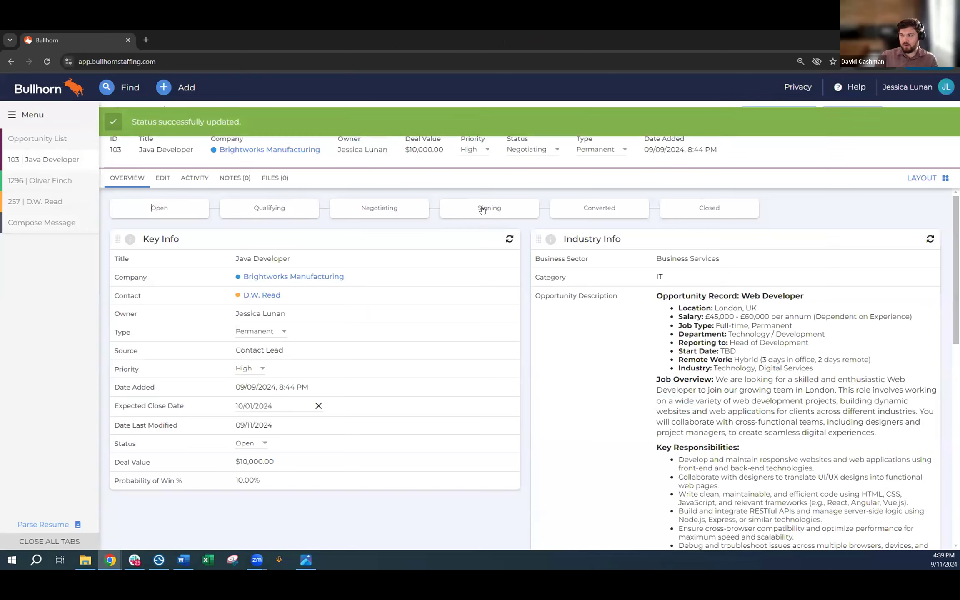
{"action": "left_click", "coordinate": [509, 213]}
{"action": "left_click", "coordinate": [660, 383]}
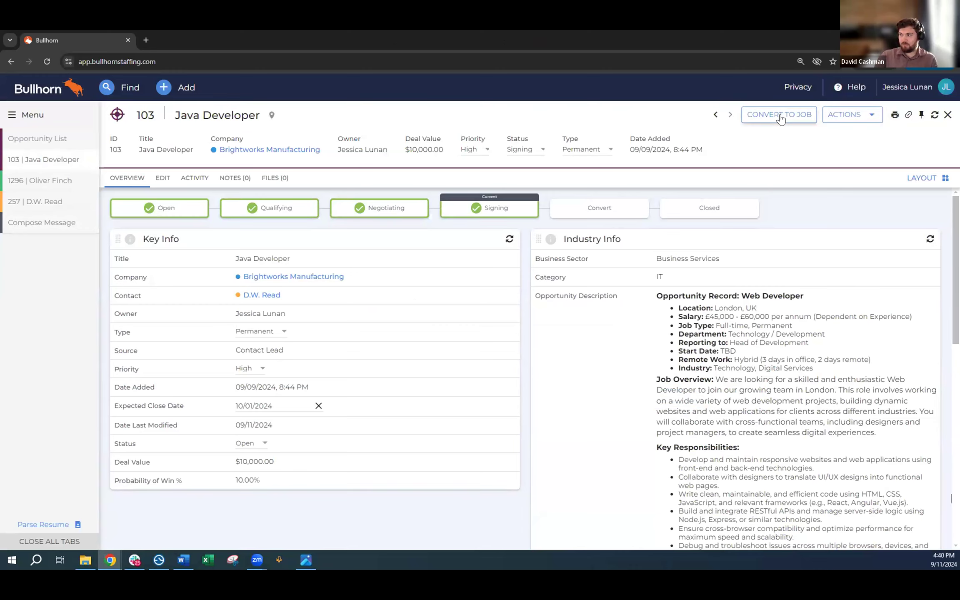
Convert the opportunity to a job with the Direct Hire employment type and look over the prefilled job form
{"action": "left_click", "coordinate": [779, 117]}
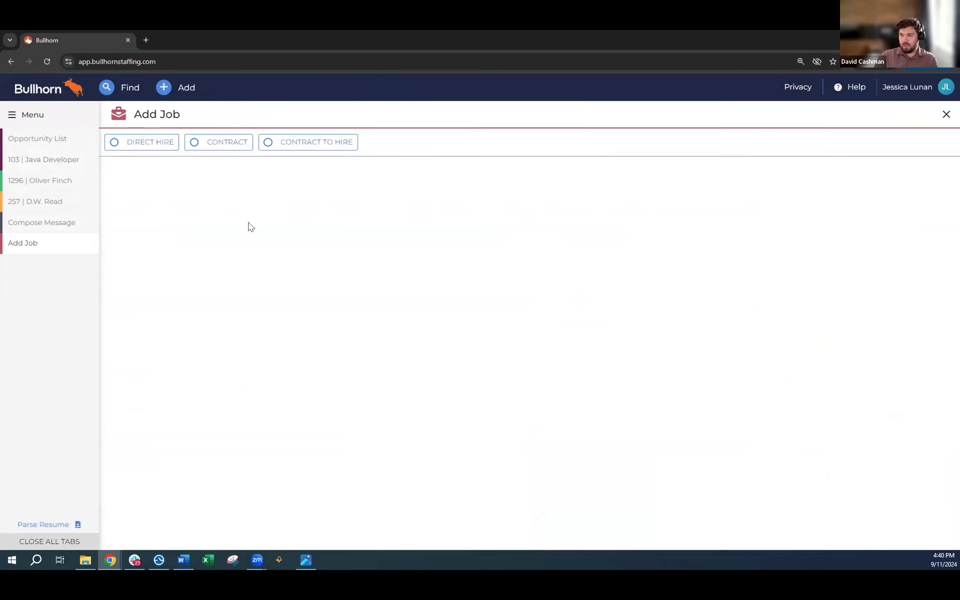
{"action": "left_click", "coordinate": [146, 142]}
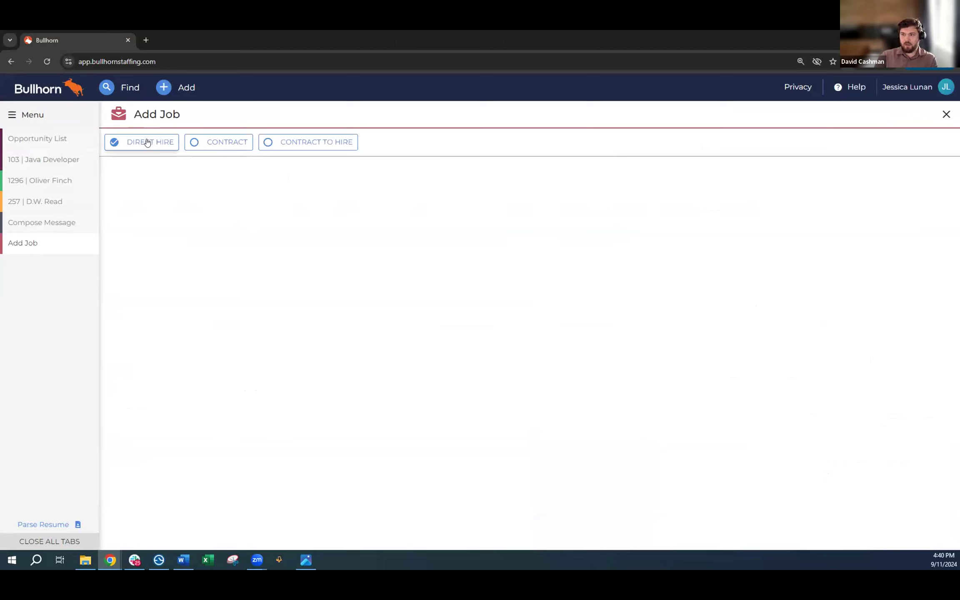
{"action": "left_click", "coordinate": [199, 146]}
{"action": "left_click", "coordinate": [271, 142]}
{"action": "left_click", "coordinate": [167, 141]}
{"action": "left_click", "coordinate": [196, 142]}
{"action": "left_click", "coordinate": [141, 141]}
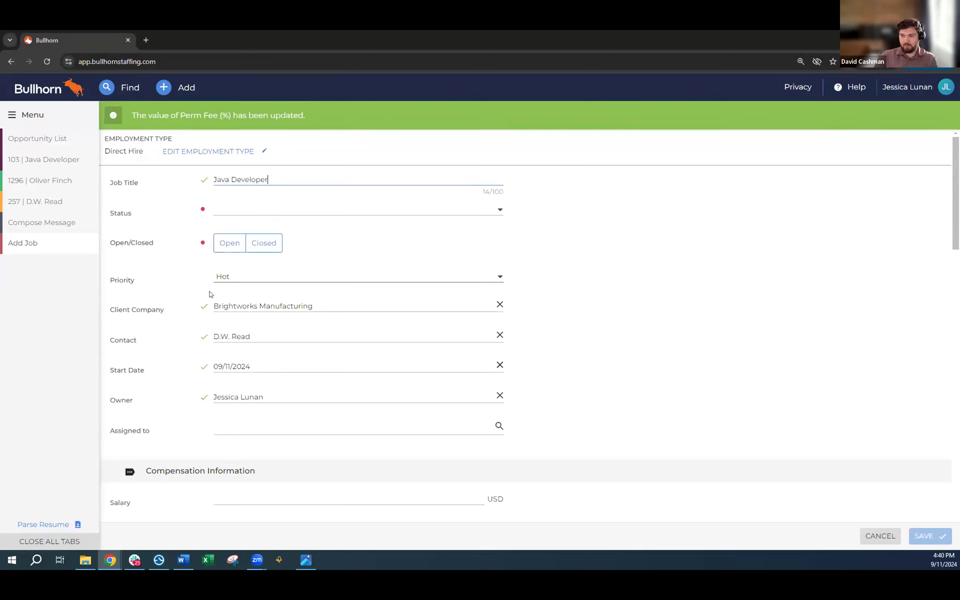
{"action": "scroll", "coordinate": [234, 304], "scroll_direction": "down", "scroll_amount": 1}
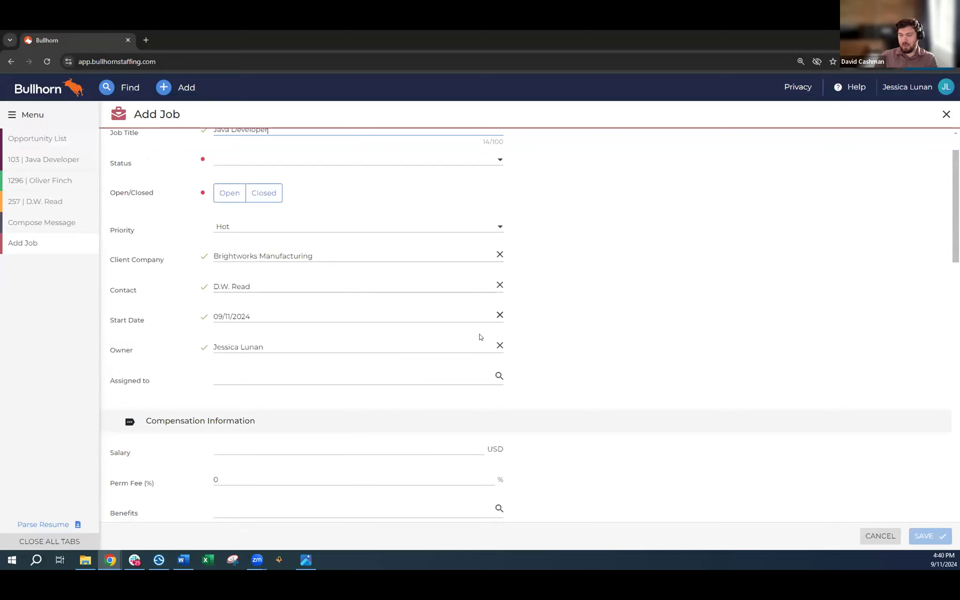
{"action": "scroll", "coordinate": [554, 314], "scroll_direction": "up", "scroll_amount": 2}
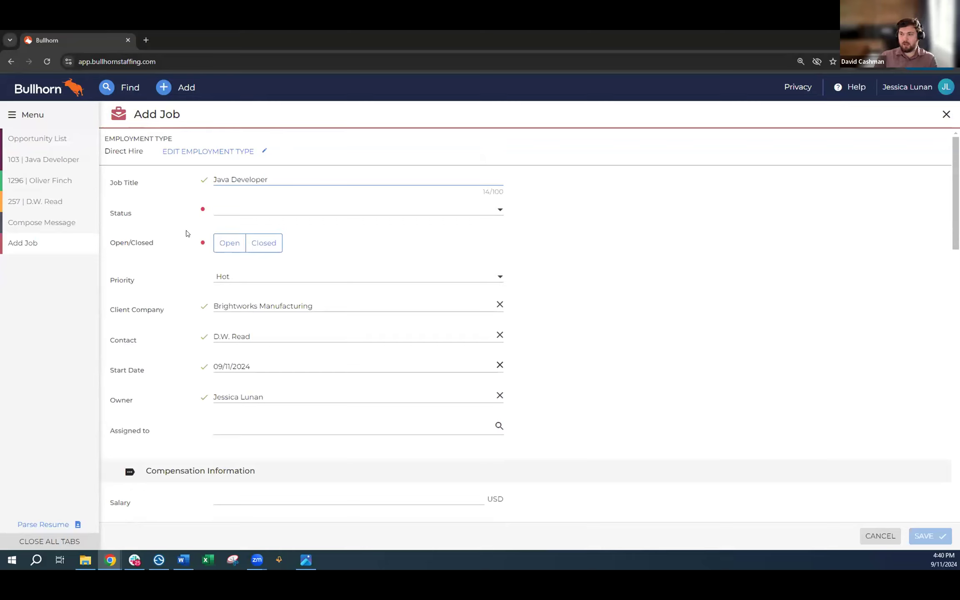
Open the personal dashboard and add the Opportunities Requiring Action card
{"action": "left_click", "coordinate": [44, 120]}
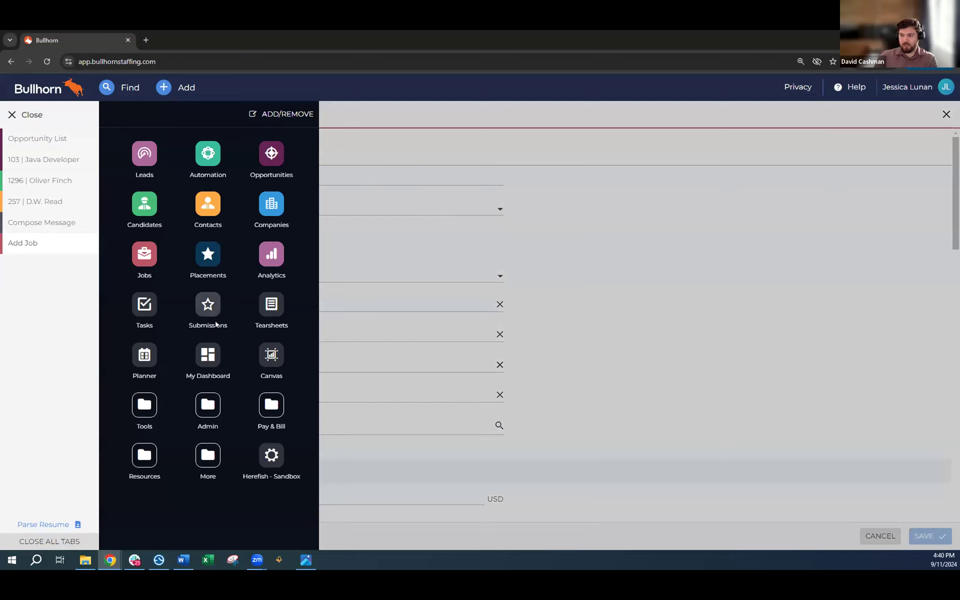
{"action": "left_click", "coordinate": [209, 358]}
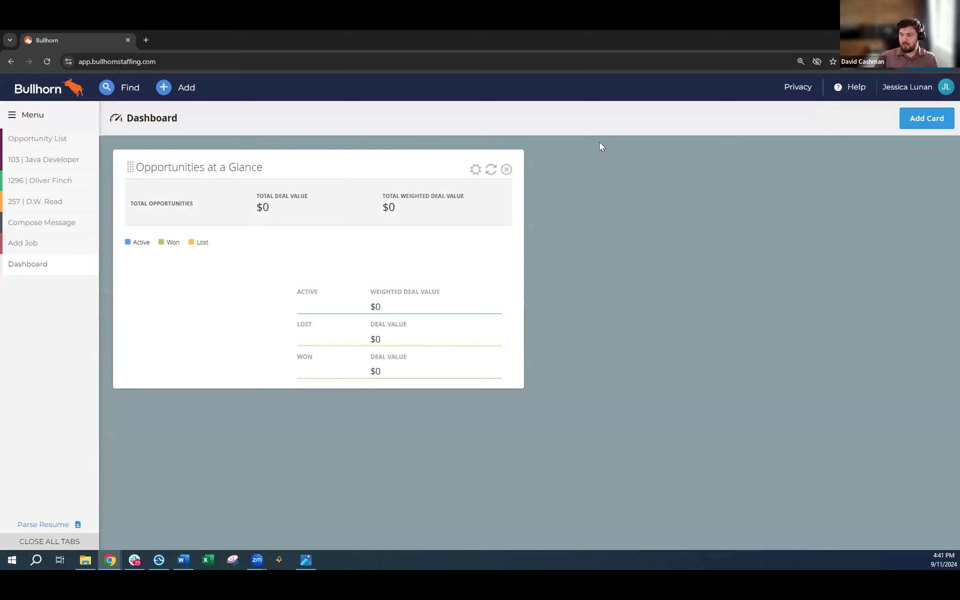
{"action": "left_click", "coordinate": [913, 122]}
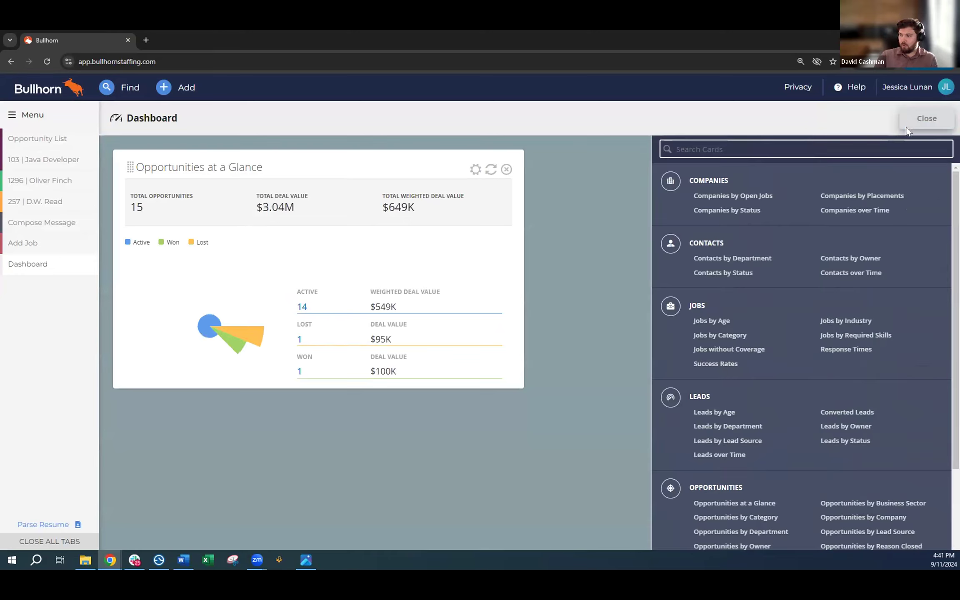
{"action": "scroll", "coordinate": [778, 369], "scroll_direction": "down", "scroll_amount": 3}
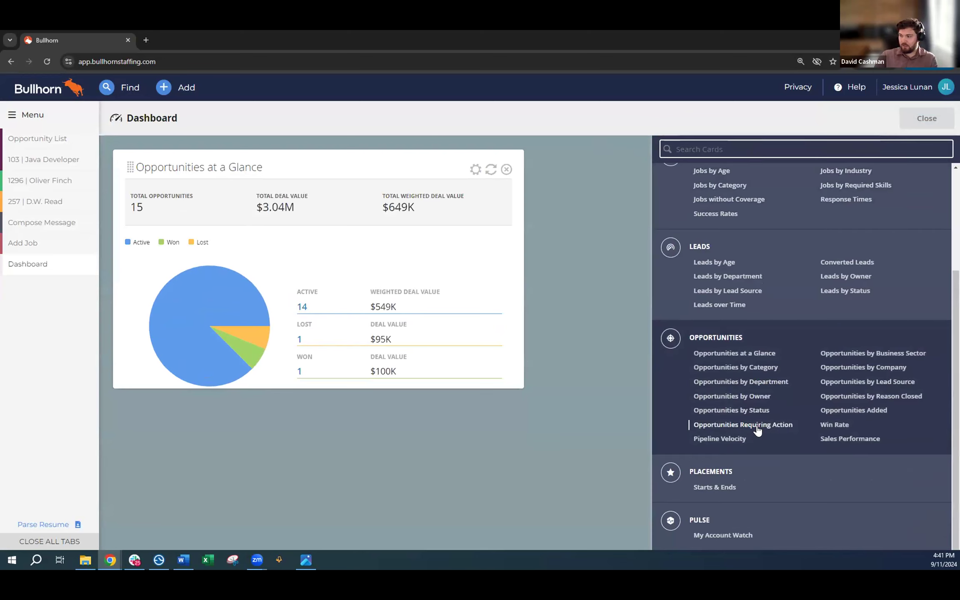
{"action": "left_click", "coordinate": [749, 425]}
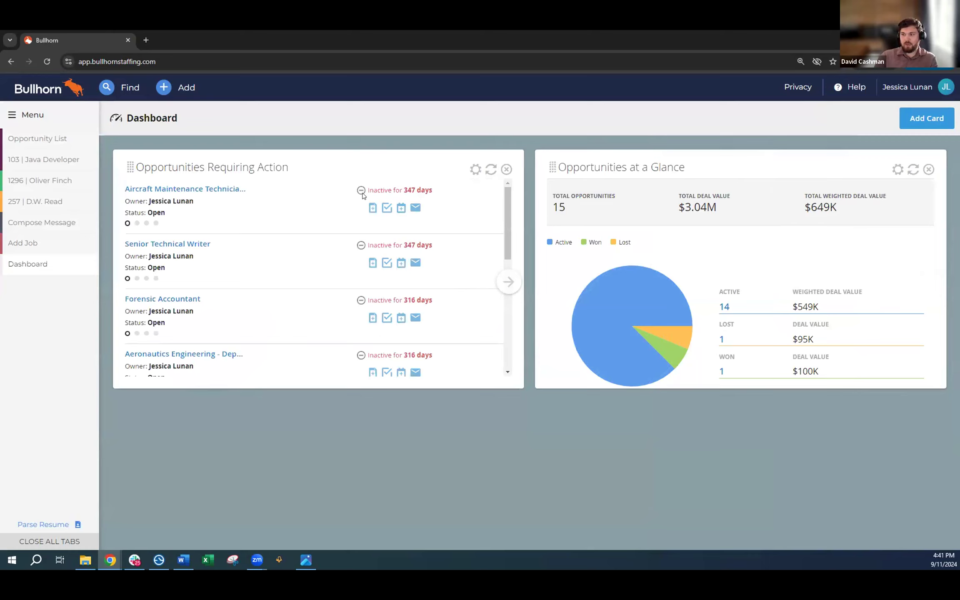
Examine the inactivity periods and owners in the list of opportunities requiring action
{"action": "left_click_drag", "start_coordinate": [365, 194], "coordinate": [437, 194]}
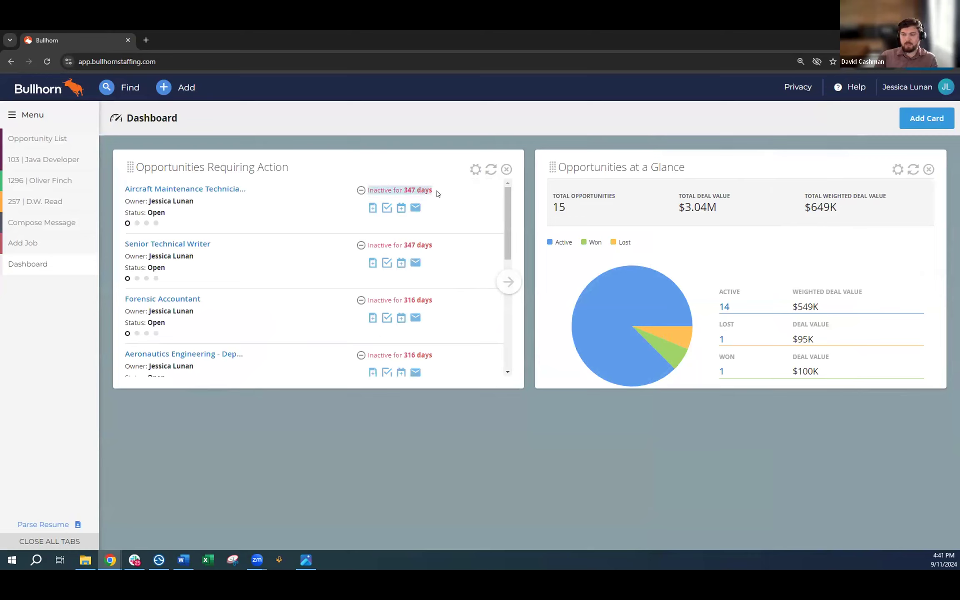
{"action": "left_click", "coordinate": [437, 194]}
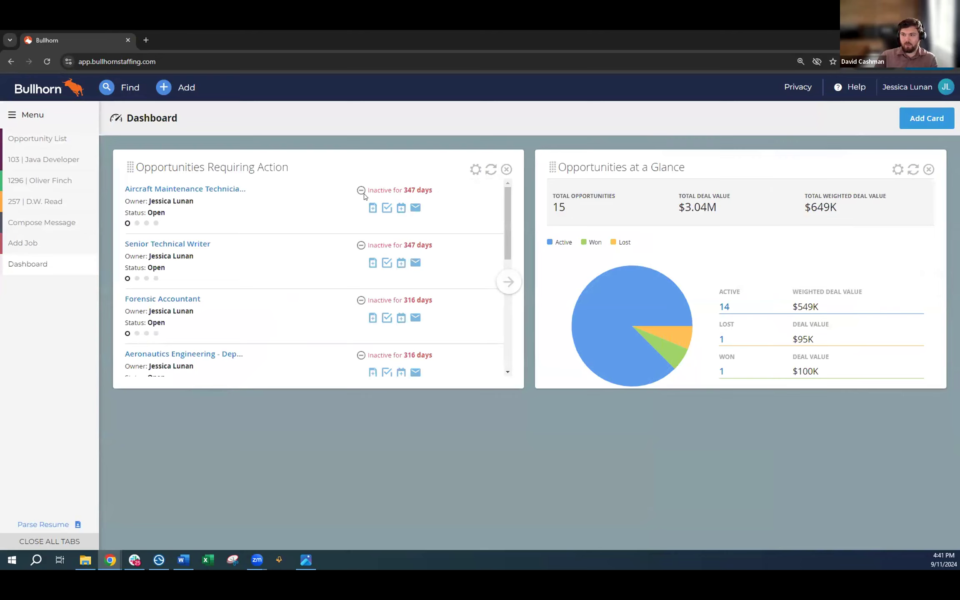
{"action": "left_click_drag", "start_coordinate": [147, 201], "coordinate": [167, 201]}
{"action": "scroll", "coordinate": [267, 248], "scroll_direction": "down", "scroll_amount": 3}
{"action": "scroll", "coordinate": [268, 259], "scroll_direction": "down", "scroll_amount": 2}
{"action": "scroll", "coordinate": [308, 271], "scroll_direction": "up", "scroll_amount": 5}
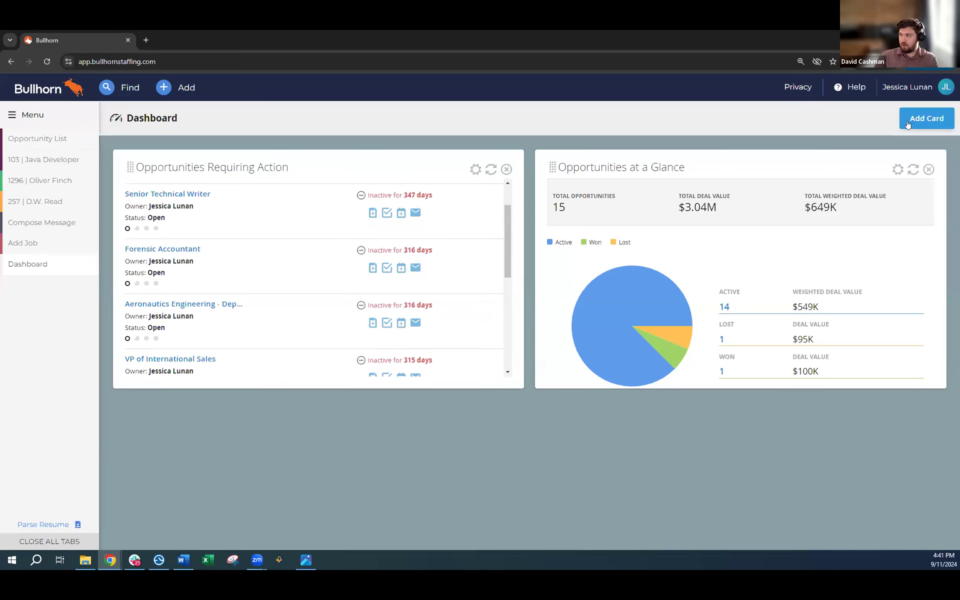
Add the Pipeline Velocity card and compare the Open stage with Closed-Won, checking the share of opportunities reaching that stage
{"action": "left_click", "coordinate": [927, 118]}
{"action": "scroll", "coordinate": [780, 354], "scroll_direction": "down", "scroll_amount": 3}
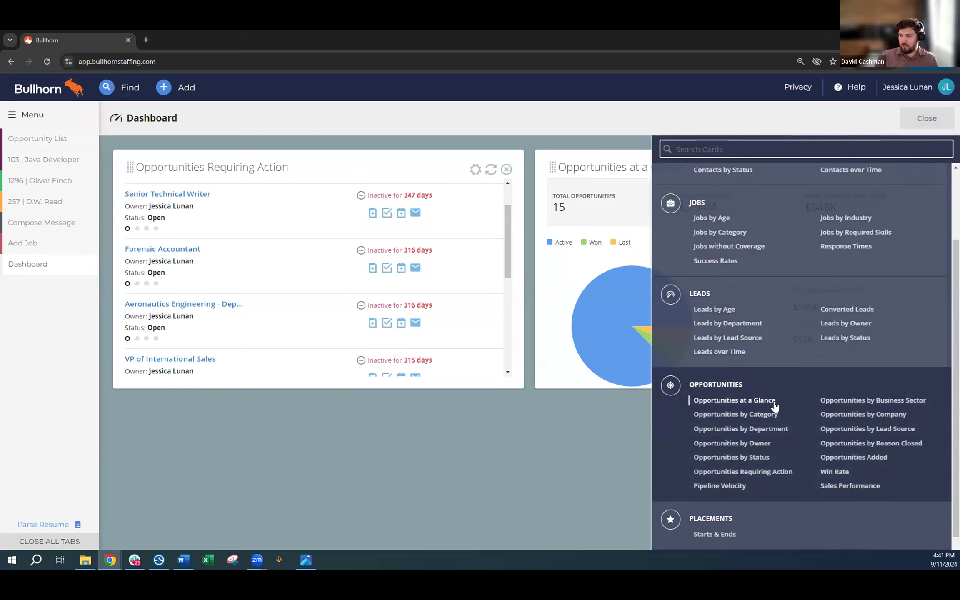
{"action": "scroll", "coordinate": [771, 400], "scroll_direction": "down", "scroll_amount": 2}
{"action": "left_click", "coordinate": [719, 389]}
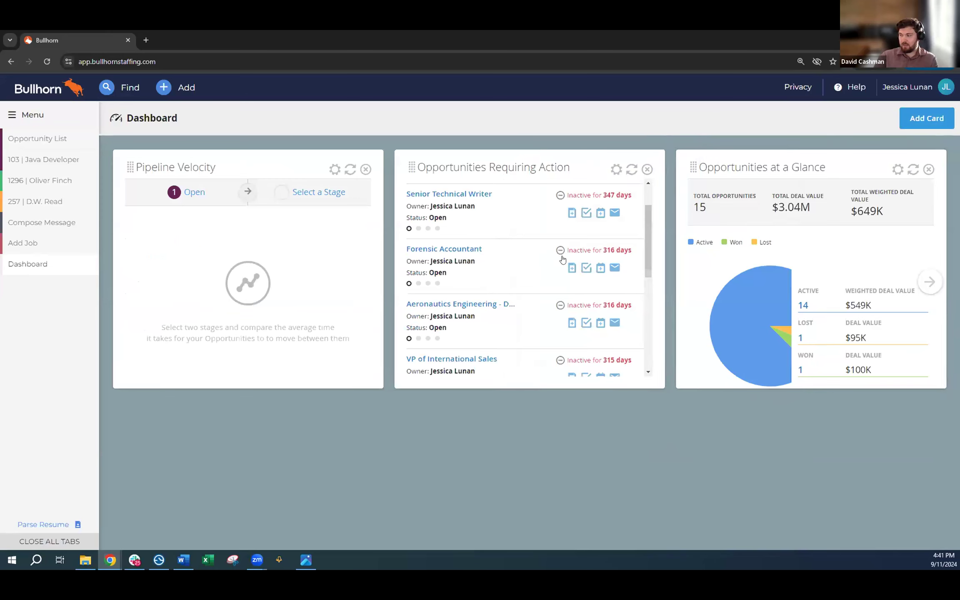
{"action": "left_click", "coordinate": [304, 204]}
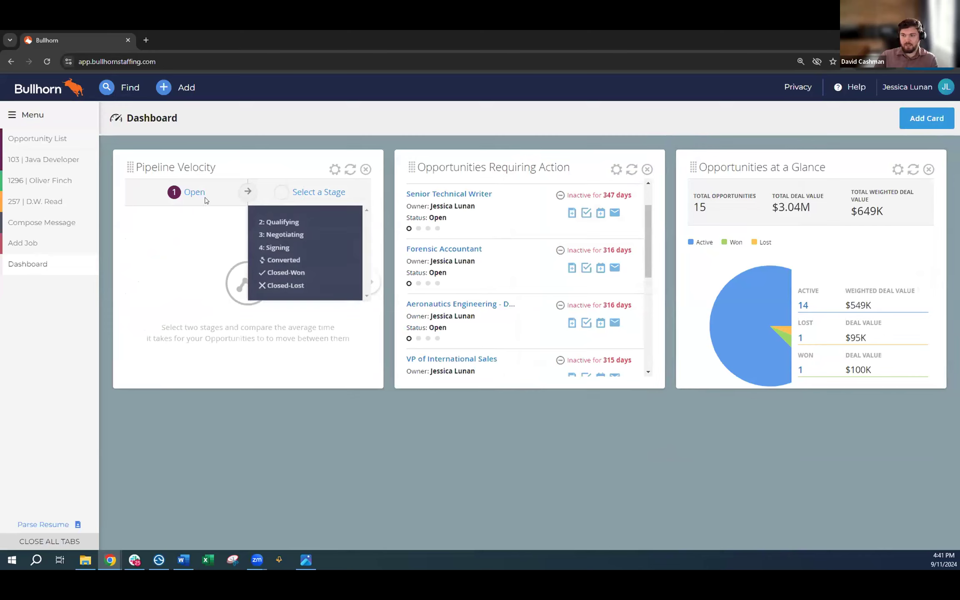
{"action": "left_click", "coordinate": [292, 275]}
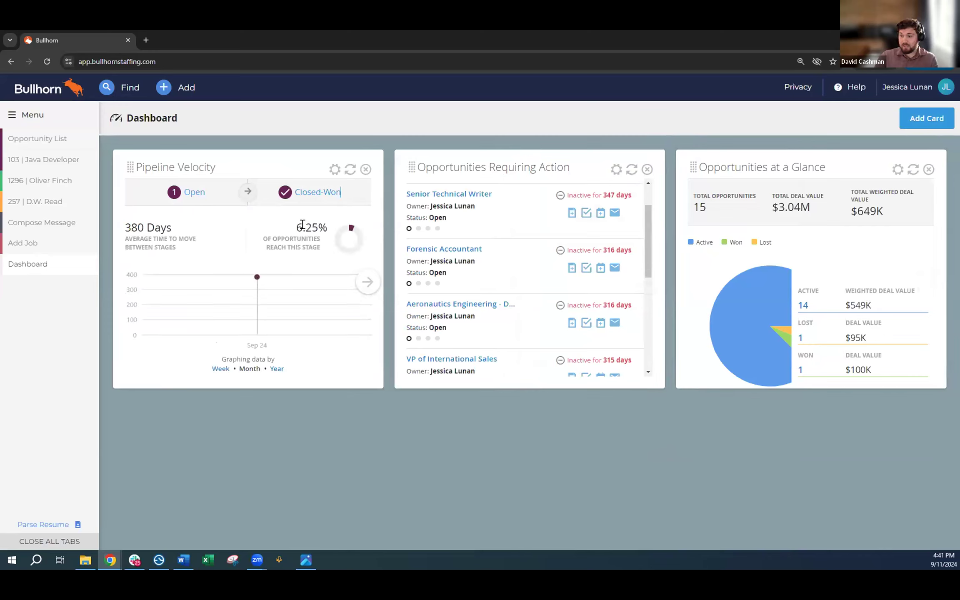
{"action": "left_click_drag", "start_coordinate": [296, 225], "coordinate": [322, 249]}
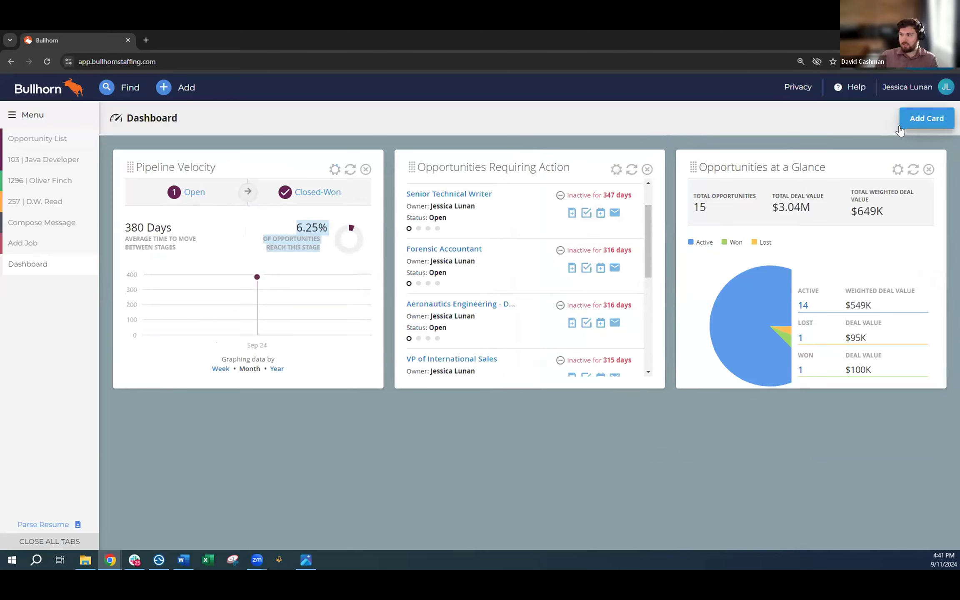
Add another Pipeline Velocity card to the dashboard and look over its user, date and other filter settings
{"action": "left_click", "coordinate": [926, 119]}
{"action": "scroll", "coordinate": [775, 414], "scroll_direction": "down", "scroll_amount": 3}
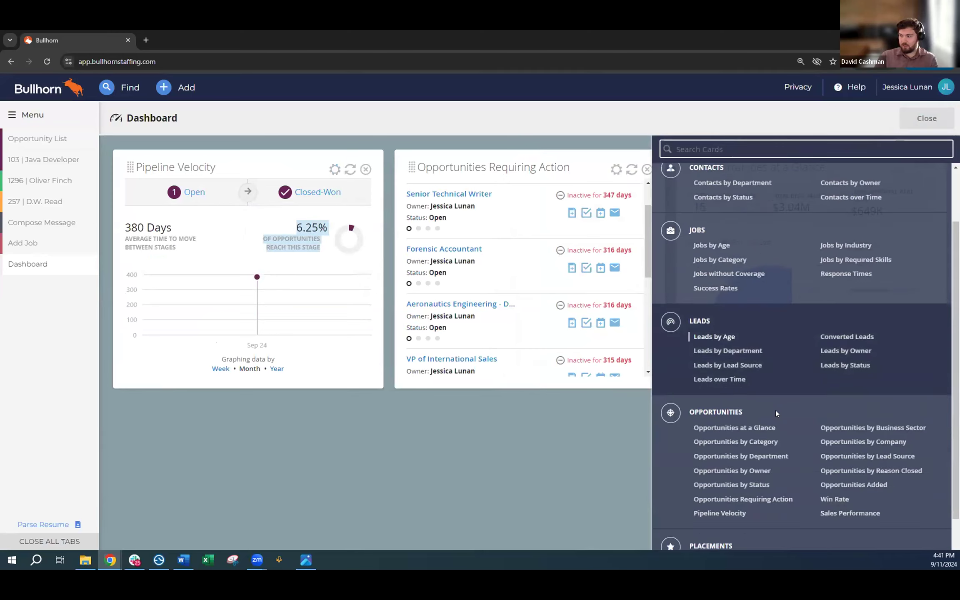
{"action": "left_click", "coordinate": [740, 493]}
{"action": "left_click", "coordinate": [331, 170]}
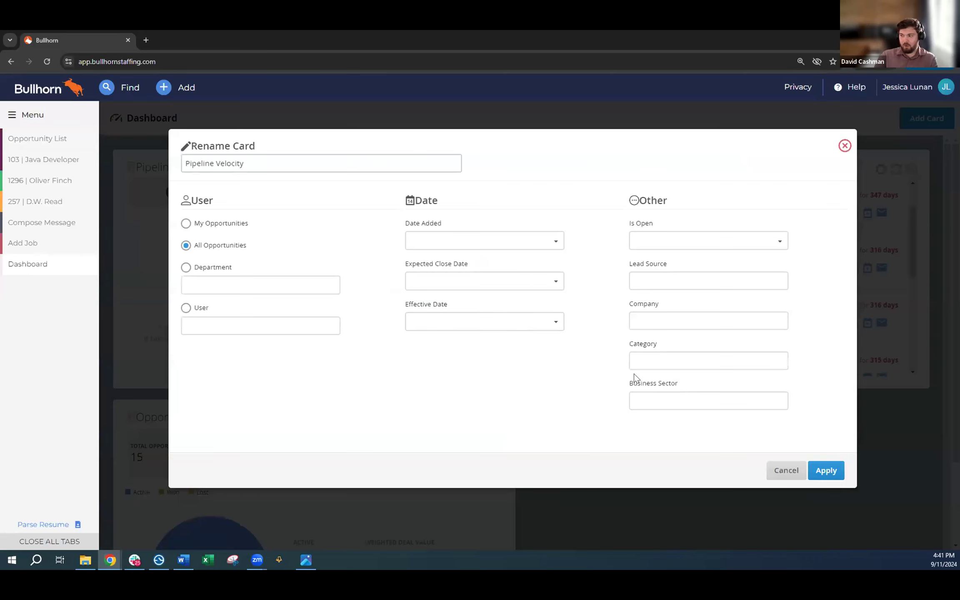
{"action": "left_click", "coordinate": [845, 147]}
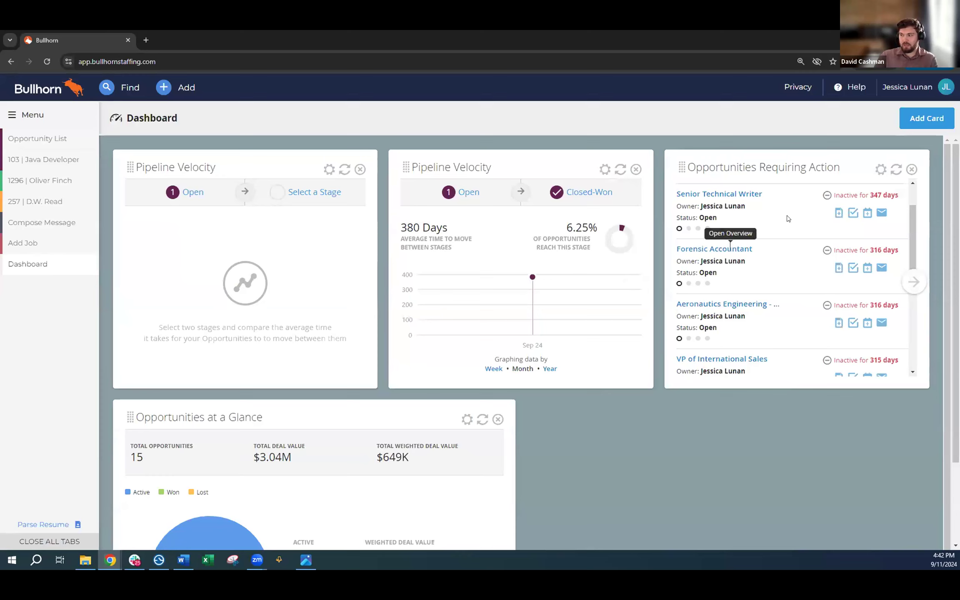
Add the Opportunities by Business Sector card to the dashboard
{"action": "left_click", "coordinate": [920, 119]}
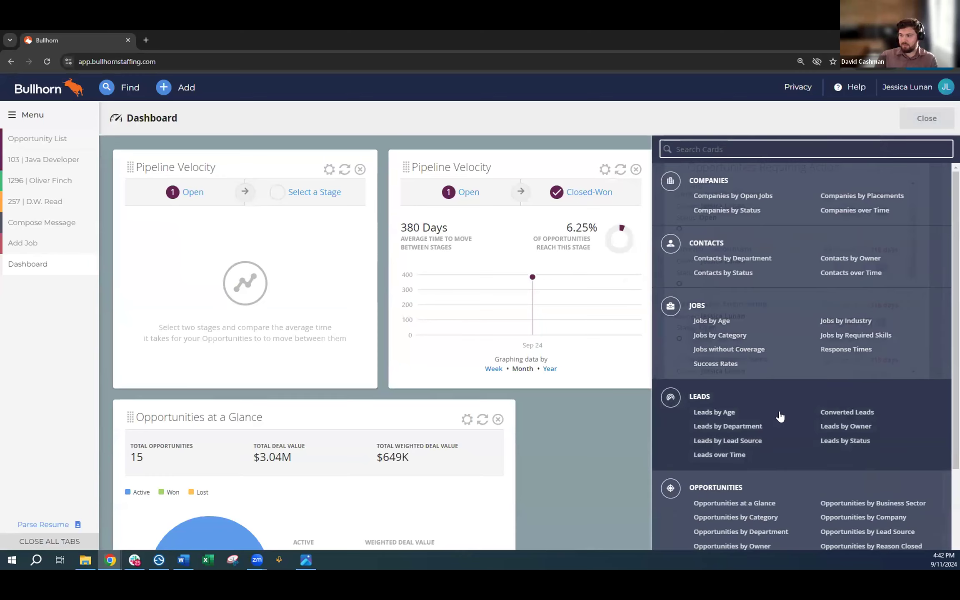
{"action": "scroll", "coordinate": [778, 418], "scroll_direction": "down", "scroll_amount": 2}
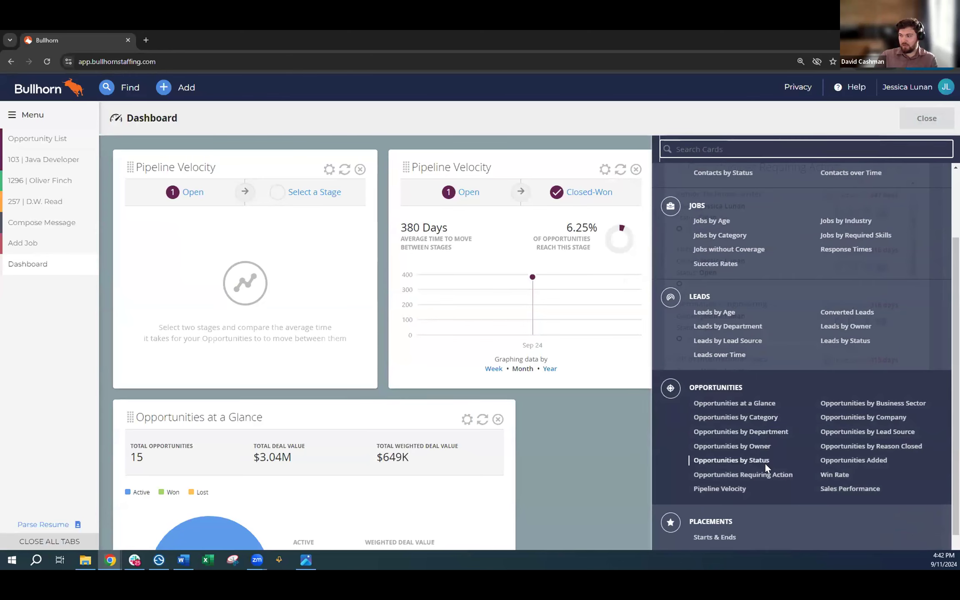
{"action": "left_click", "coordinate": [852, 402]}
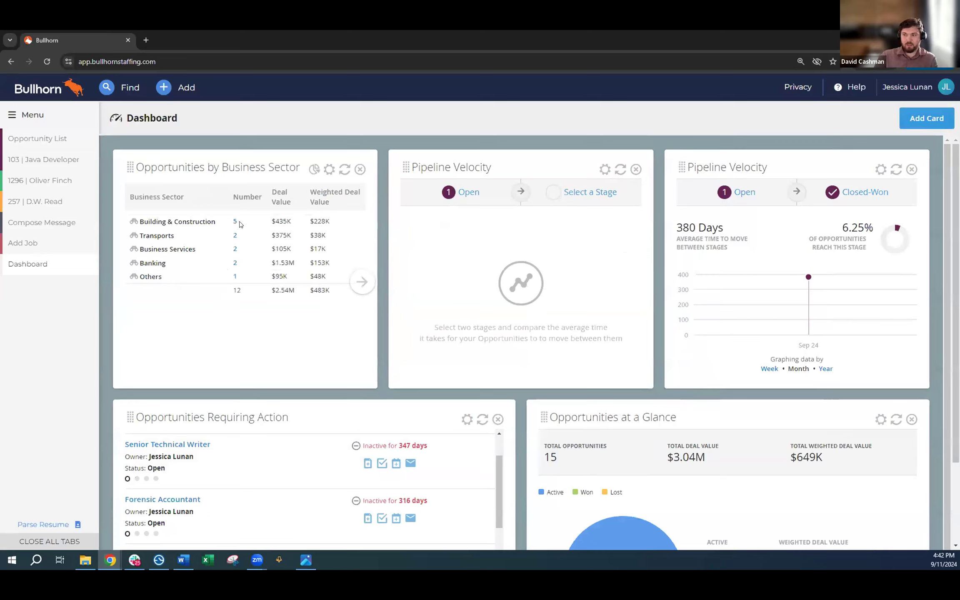
Examine the deal value of the Building & Construction sector and its breakdown of opportunities by status, category and company
{"action": "left_click_drag", "start_coordinate": [269, 222], "coordinate": [296, 224]}
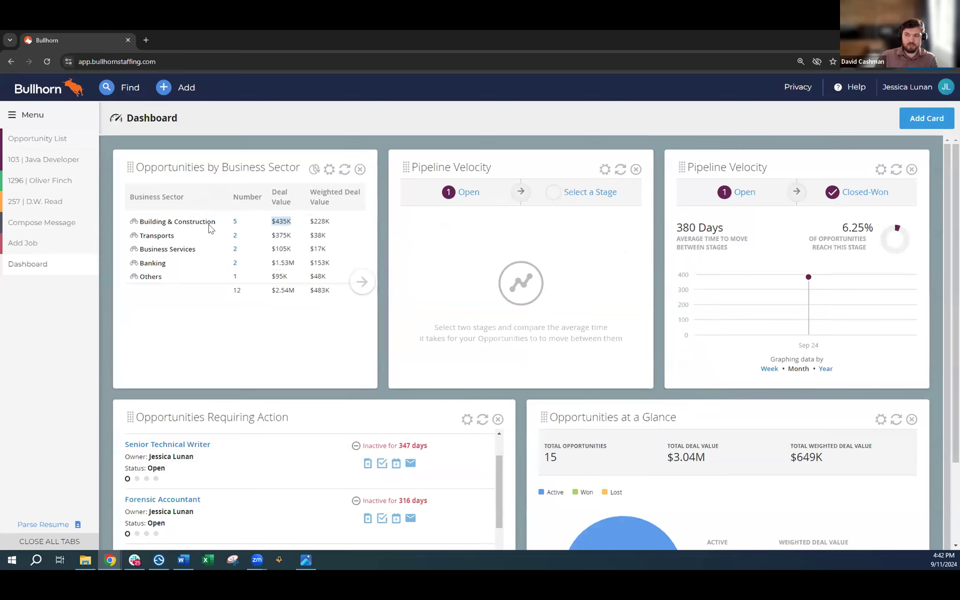
{"action": "left_click", "coordinate": [133, 222]}
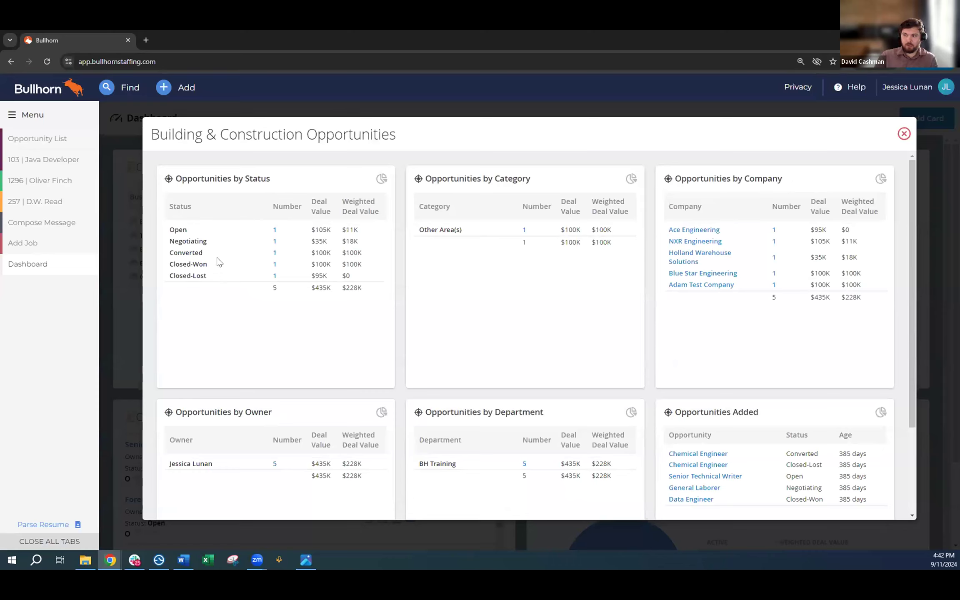
{"action": "left_click", "coordinate": [902, 134]}
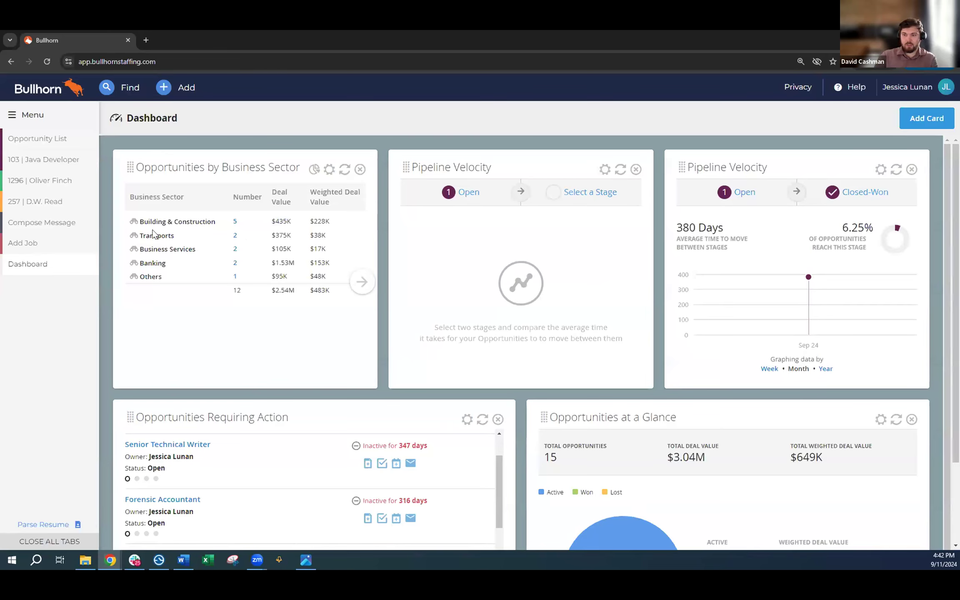
Go back to the Java Developer opportunity and view the Closed stage's won-or-lost question without updating the record
{"action": "left_click", "coordinate": [39, 165]}
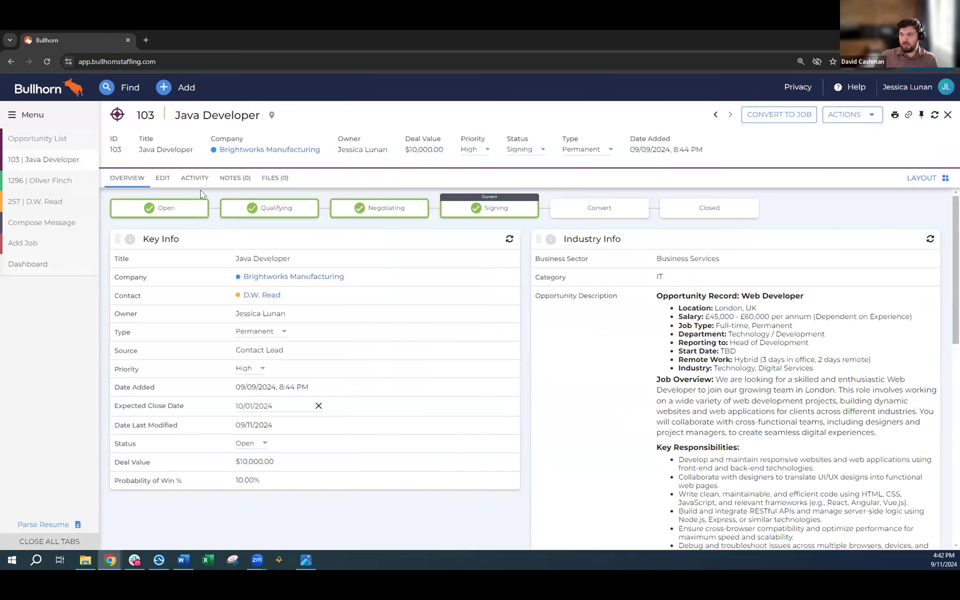
{"action": "left_click", "coordinate": [678, 212]}
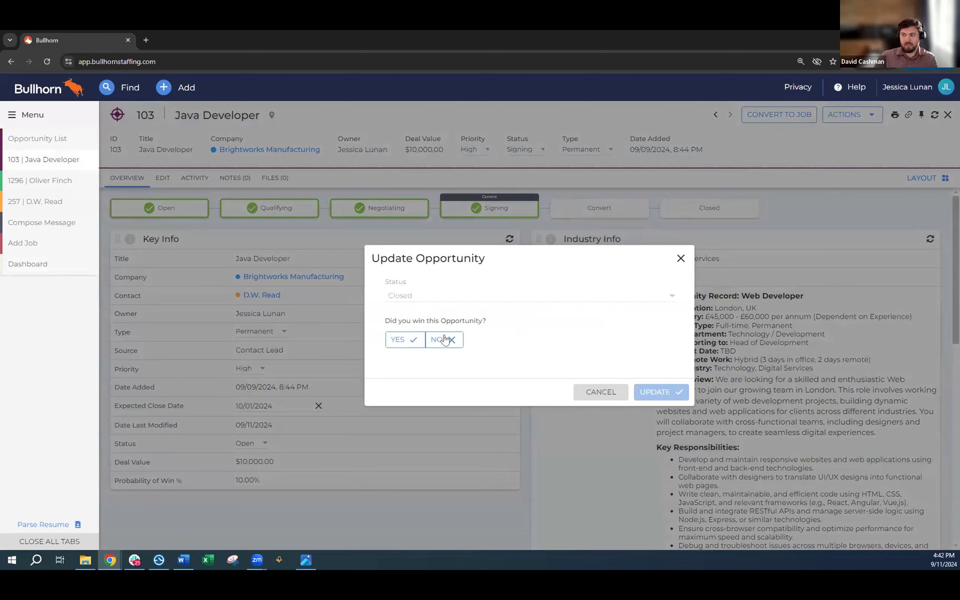
{"action": "left_click", "coordinate": [681, 260]}
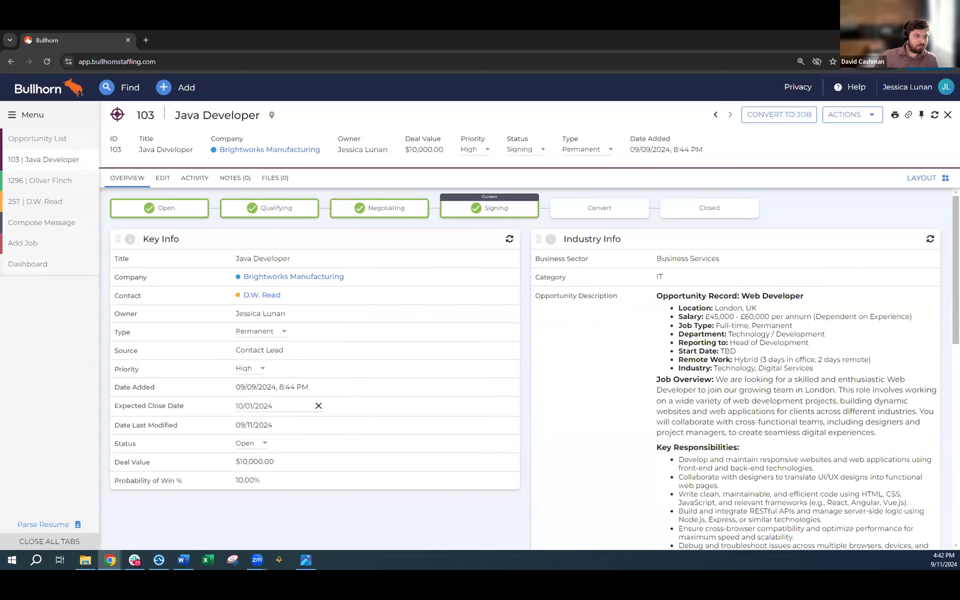
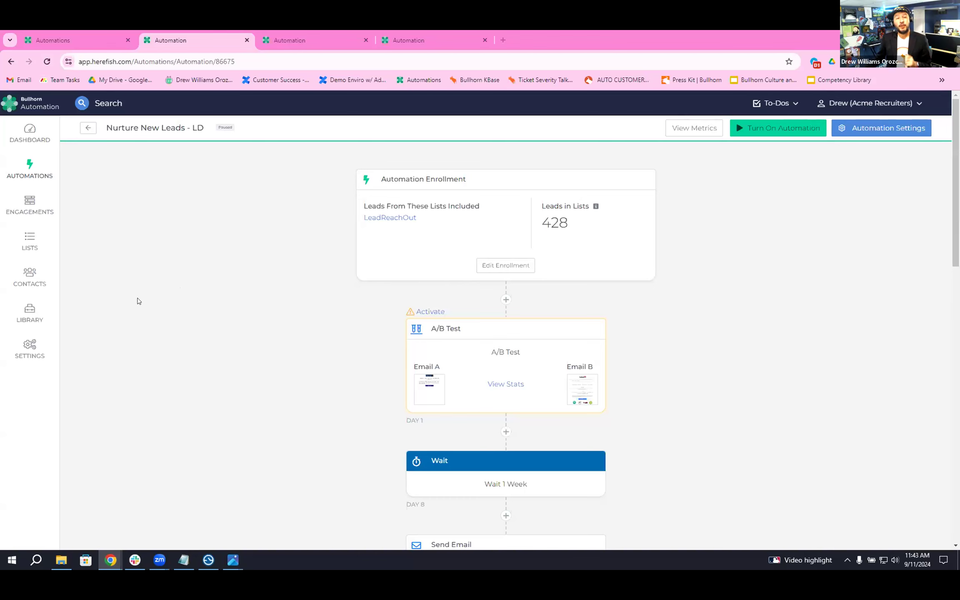
In Bullhorn Automation, look over the options for a new automation, including the record types offered for a blank one
{"action": "left_click", "coordinate": [95, 42]}
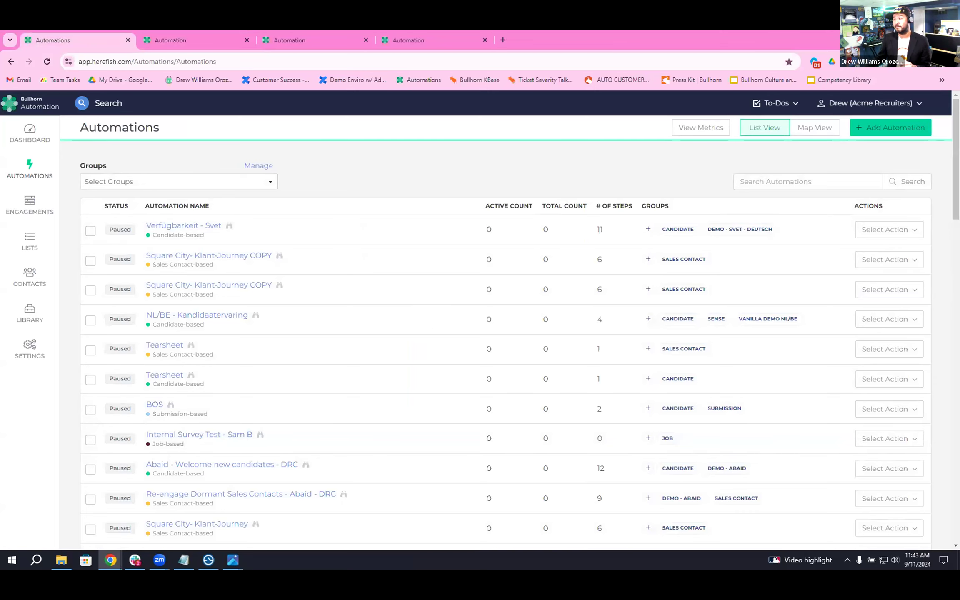
{"action": "left_click", "coordinate": [884, 130]}
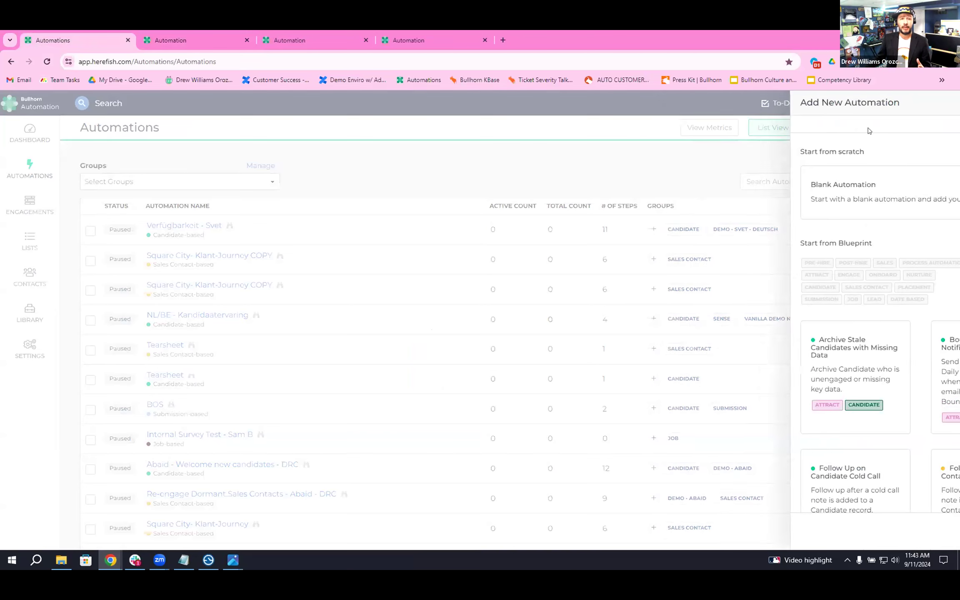
{"action": "left_click", "coordinate": [679, 186]}
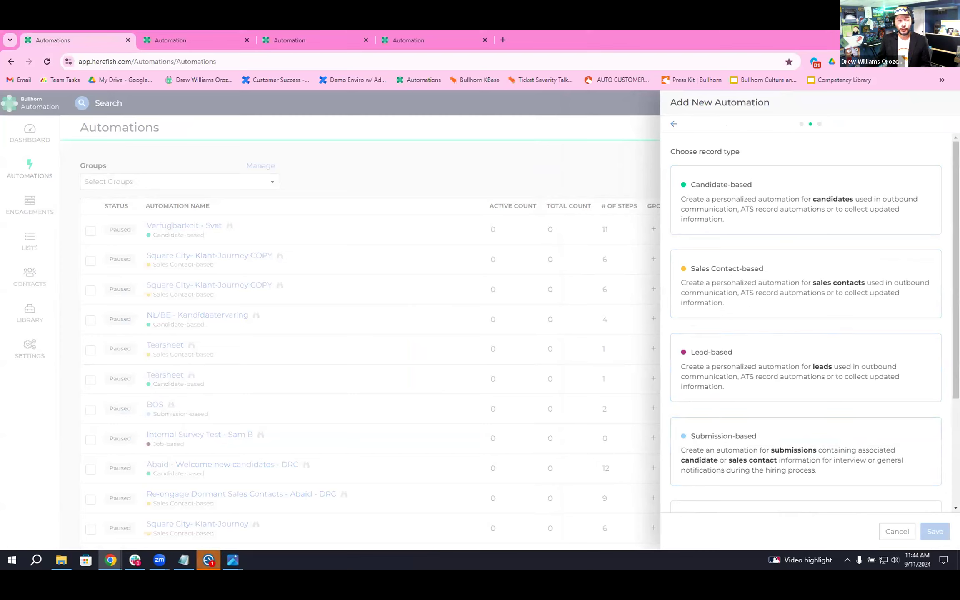
{"action": "left_click", "coordinate": [673, 124]}
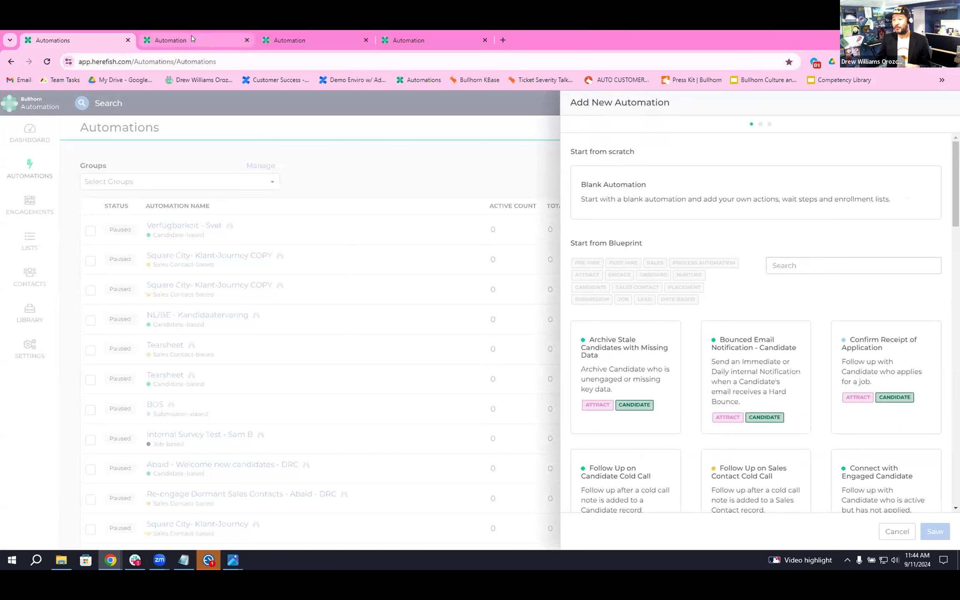
In the Nurture New Leads - LD automation, open the LeadReachOut list settings and review the available list types
{"action": "left_click", "coordinate": [191, 36]}
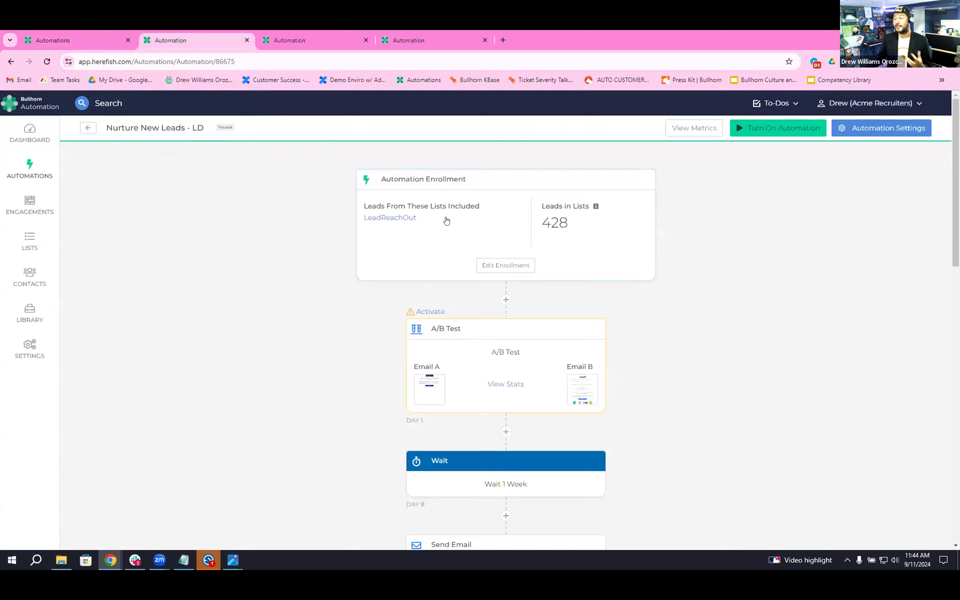
{"action": "left_click", "coordinate": [387, 218]}
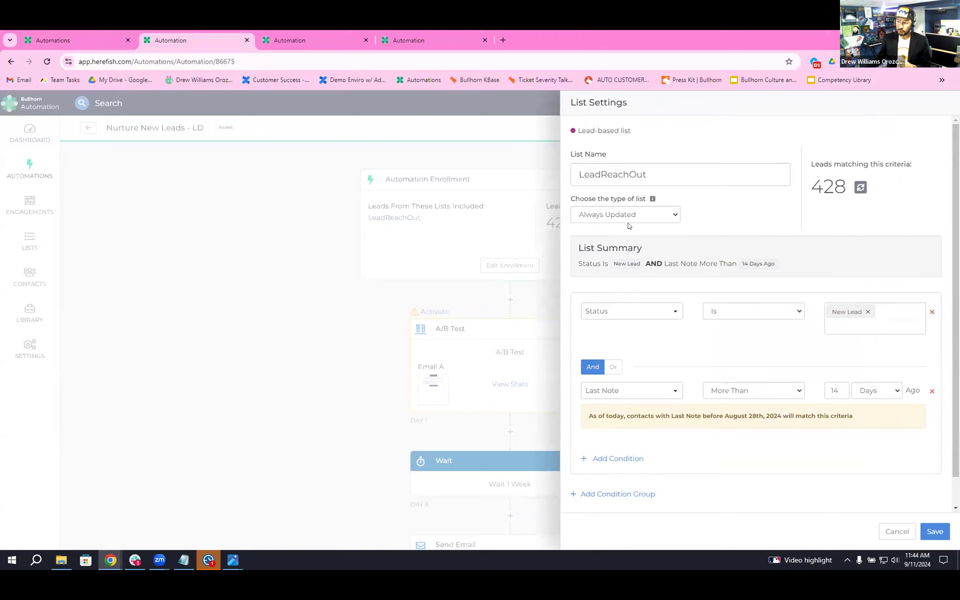
{"action": "left_click", "coordinate": [675, 218]}
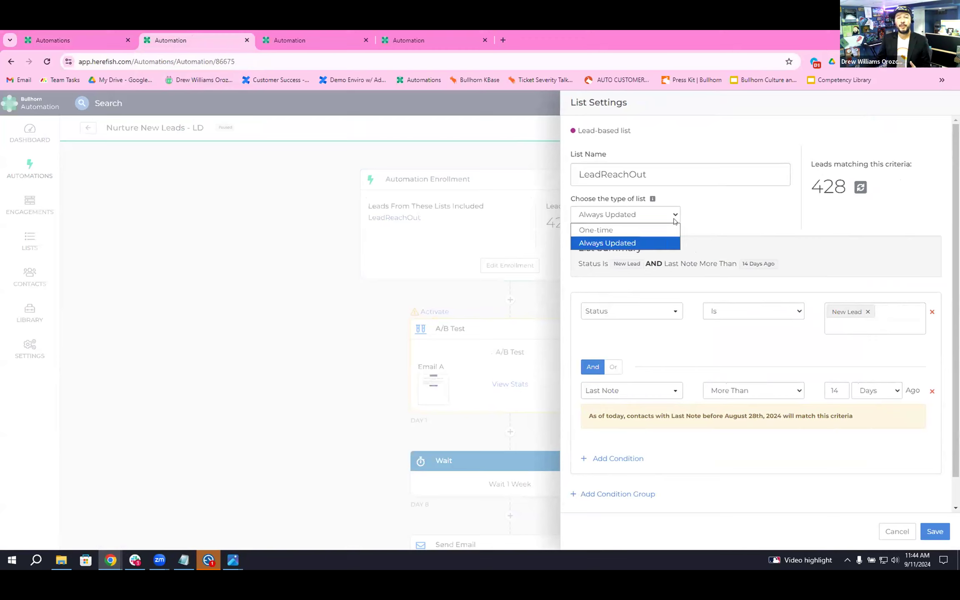
{"action": "left_click", "coordinate": [676, 217]}
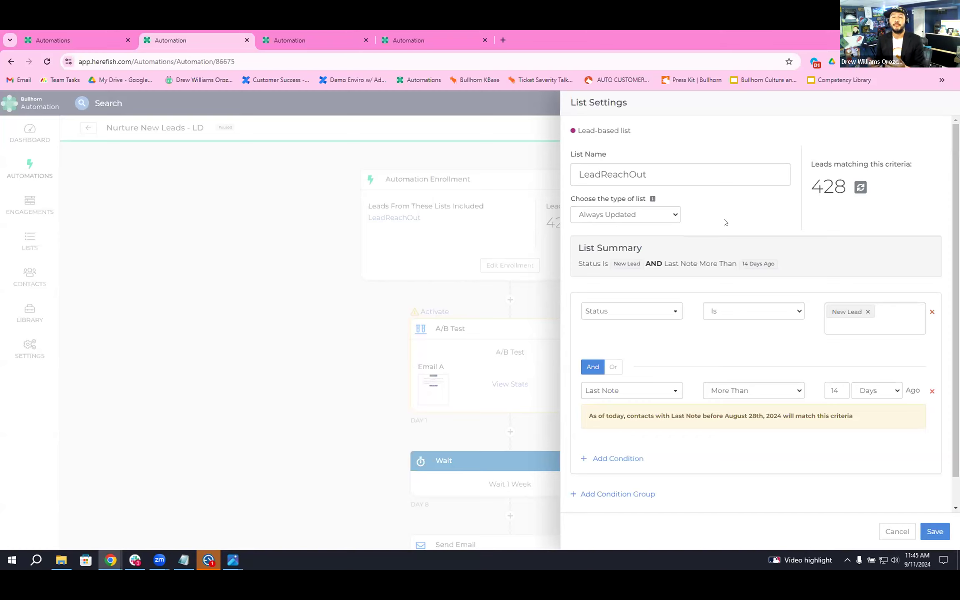
Try And and Or between the LeadReachOut list's criteria with an extra blank condition, and remove that condition
{"action": "scroll", "coordinate": [724, 223], "scroll_direction": "down", "scroll_amount": 1}
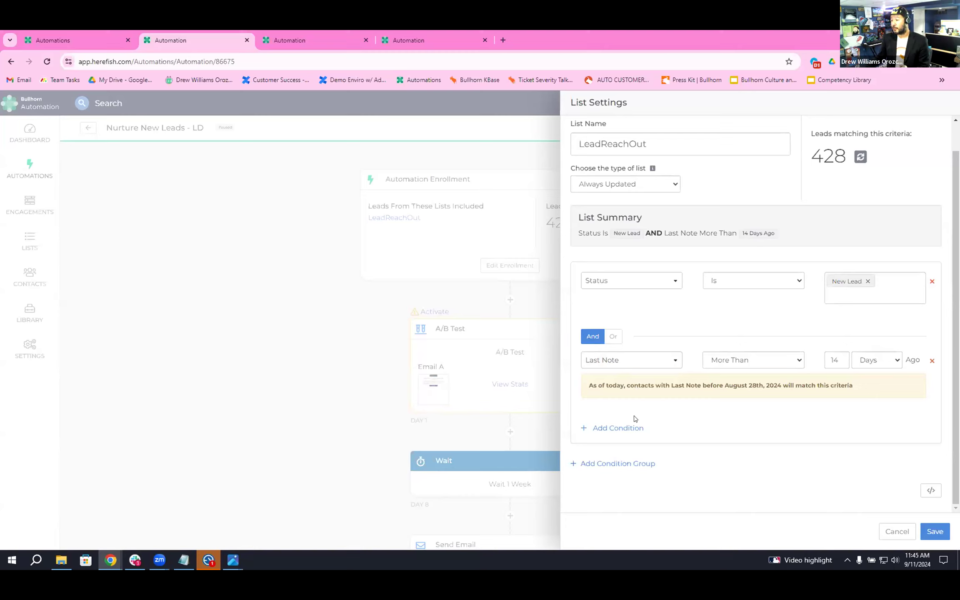
{"action": "left_click", "coordinate": [615, 337]}
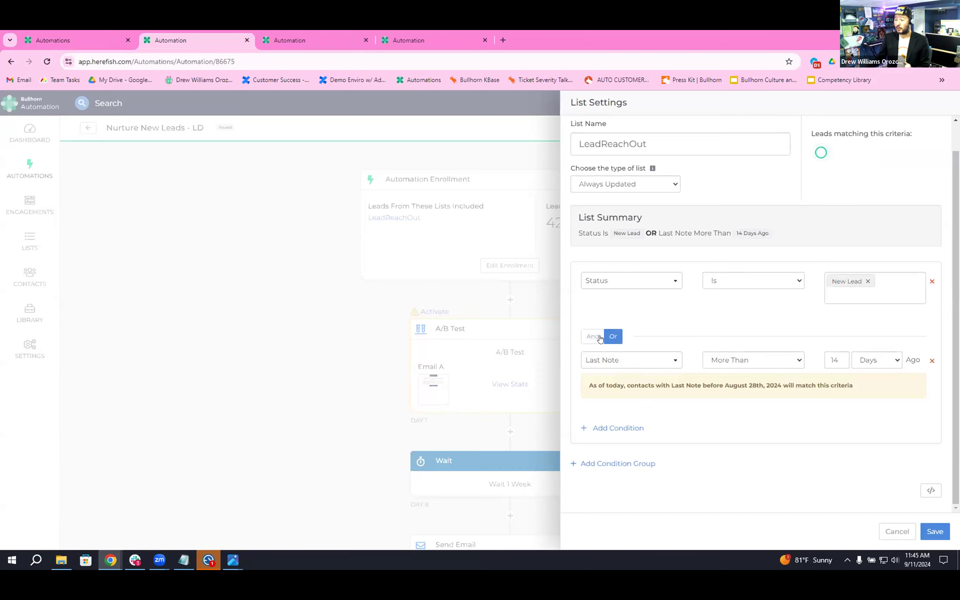
{"action": "left_click", "coordinate": [593, 337]}
{"action": "left_click", "coordinate": [626, 430]}
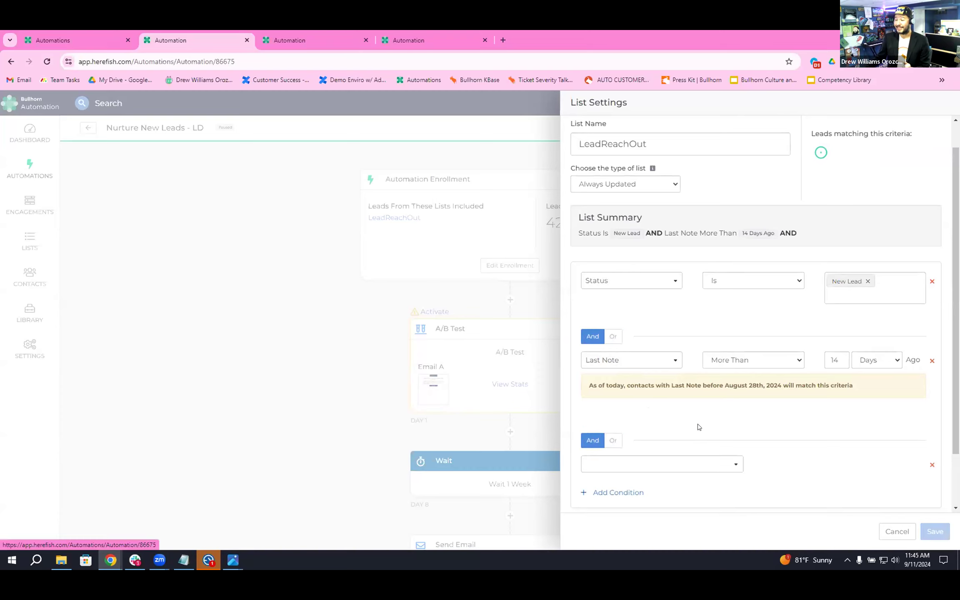
{"action": "scroll", "coordinate": [650, 426], "scroll_direction": "down", "scroll_amount": 1}
{"action": "left_click", "coordinate": [612, 392]}
{"action": "left_click", "coordinate": [595, 391]}
{"action": "left_click", "coordinate": [611, 392]}
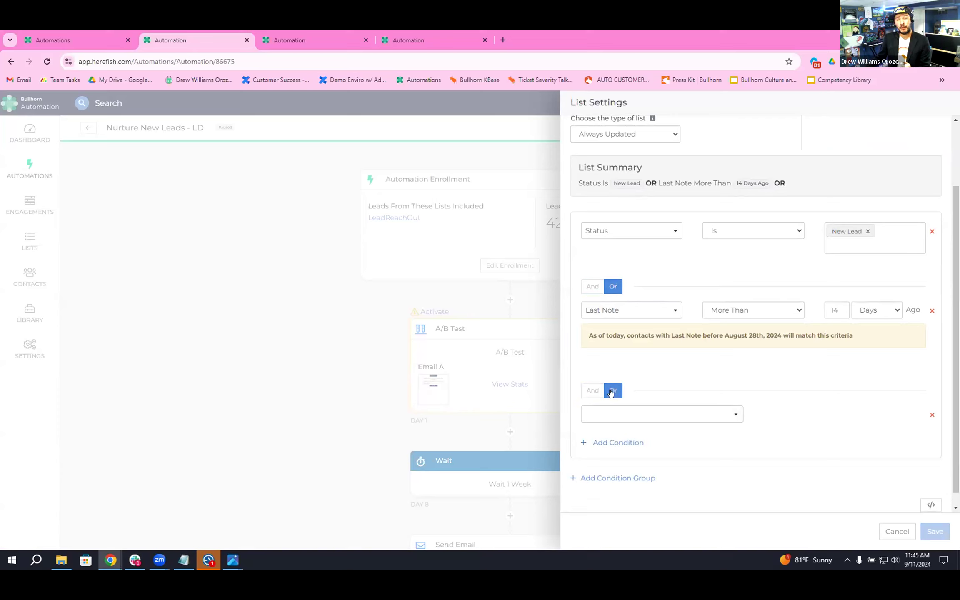
{"action": "left_click", "coordinate": [593, 390]}
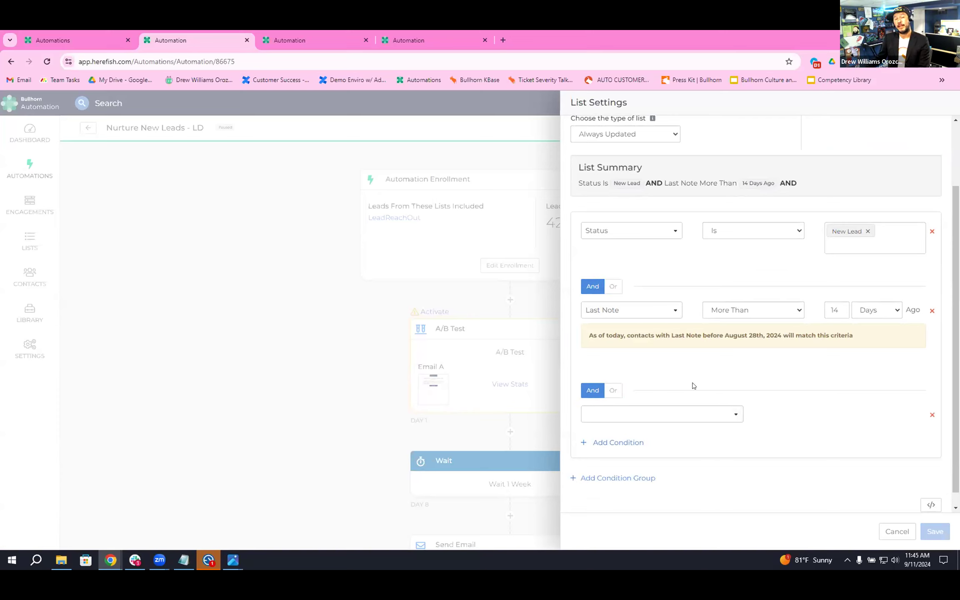
{"action": "left_click", "coordinate": [932, 415]}
Try a second condition group joined with Or, delete the group and leave the list settings without saving
{"action": "left_click", "coordinate": [623, 463]}
{"action": "scroll", "coordinate": [718, 418], "scroll_direction": "down", "scroll_amount": 3}
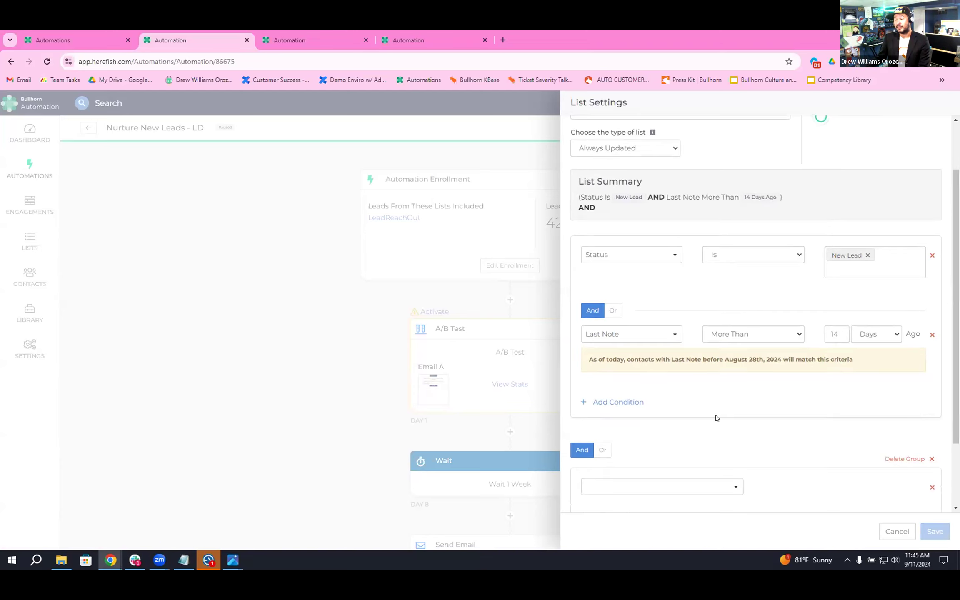
{"action": "left_click", "coordinate": [604, 364]}
{"action": "left_click", "coordinate": [592, 364]}
{"action": "left_click", "coordinate": [600, 363]}
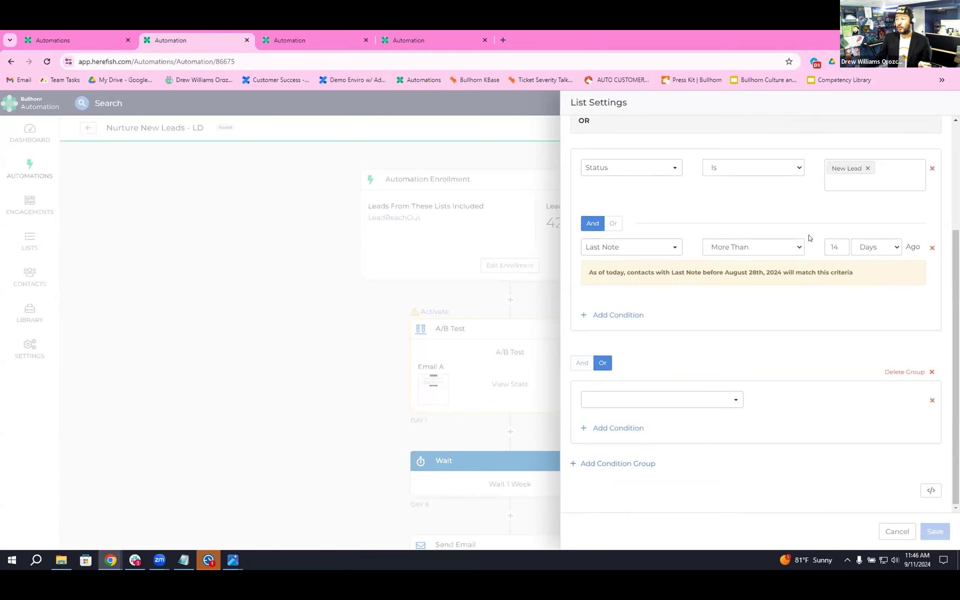
{"action": "scroll", "coordinate": [742, 223], "scroll_direction": "up", "scroll_amount": 1}
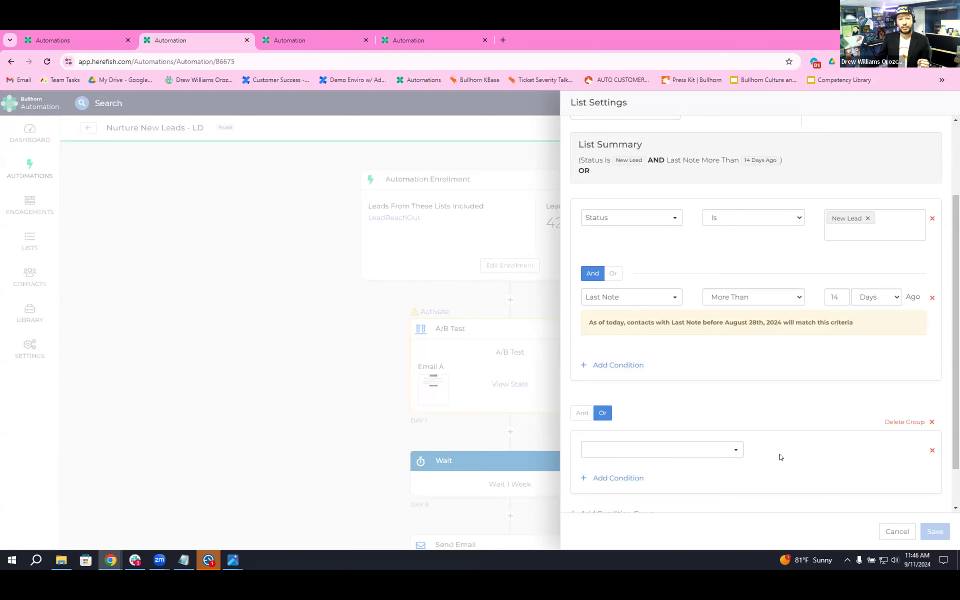
{"action": "scroll", "coordinate": [773, 492], "scroll_direction": "down", "scroll_amount": 1}
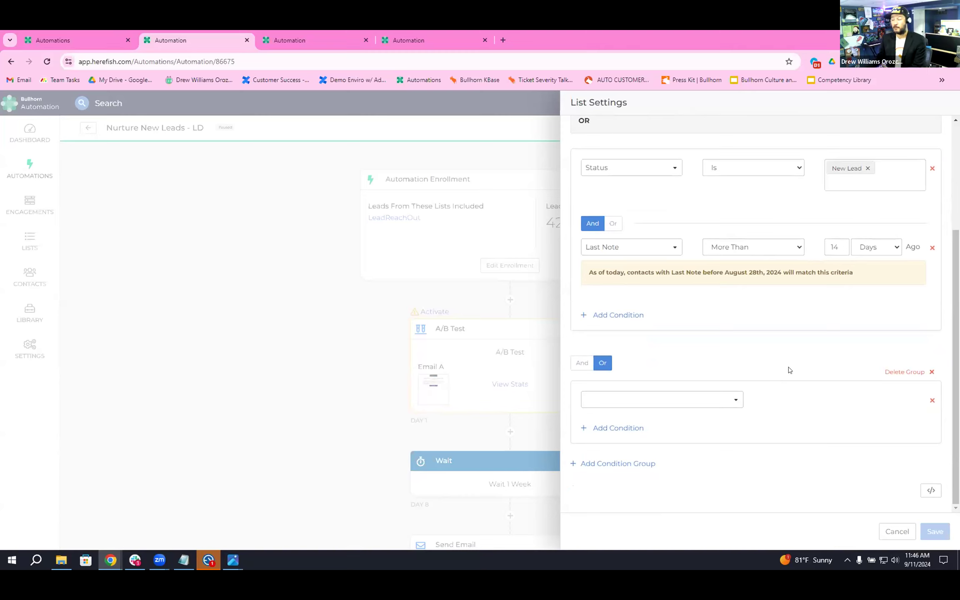
{"action": "left_click", "coordinate": [901, 372]}
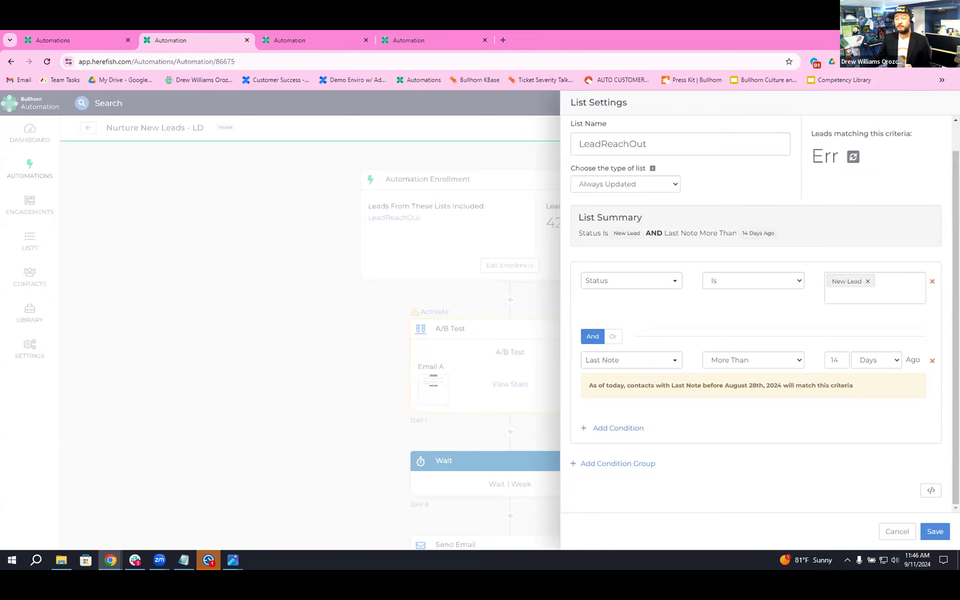
{"action": "left_click", "coordinate": [897, 532]}
Open the automation's A/B Test step to examine its two emails, test contact count and winner metric
{"action": "scroll", "coordinate": [362, 272], "scroll_direction": "down", "scroll_amount": 2}
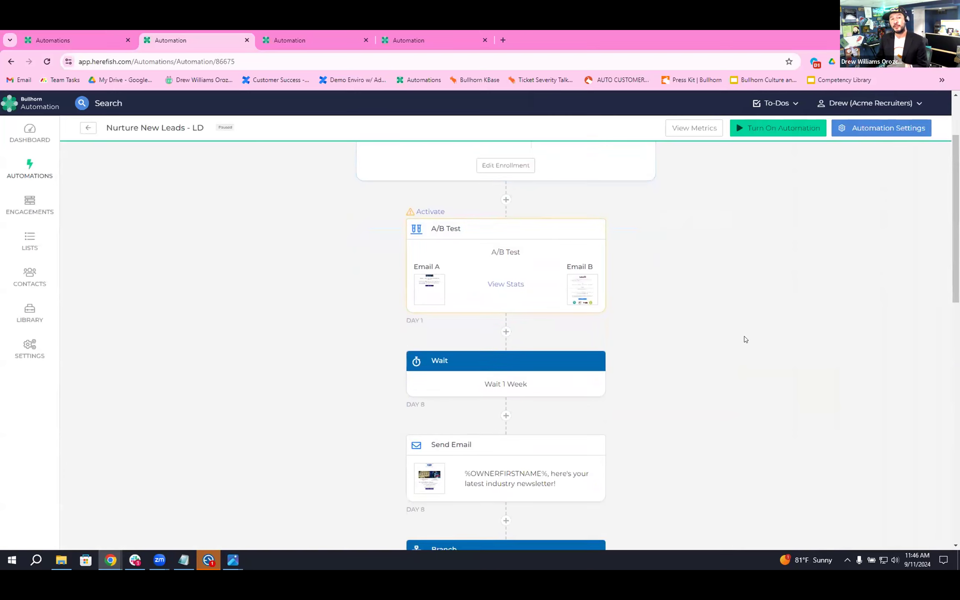
{"action": "scroll", "coordinate": [746, 339], "scroll_direction": "up", "scroll_amount": 2}
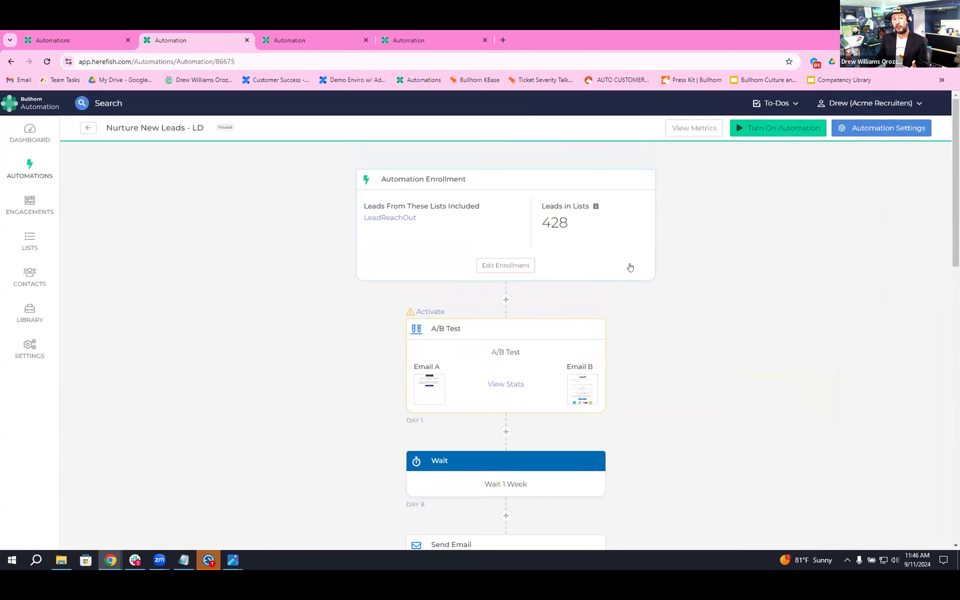
{"action": "scroll", "coordinate": [730, 280], "scroll_direction": "down", "scroll_amount": 2}
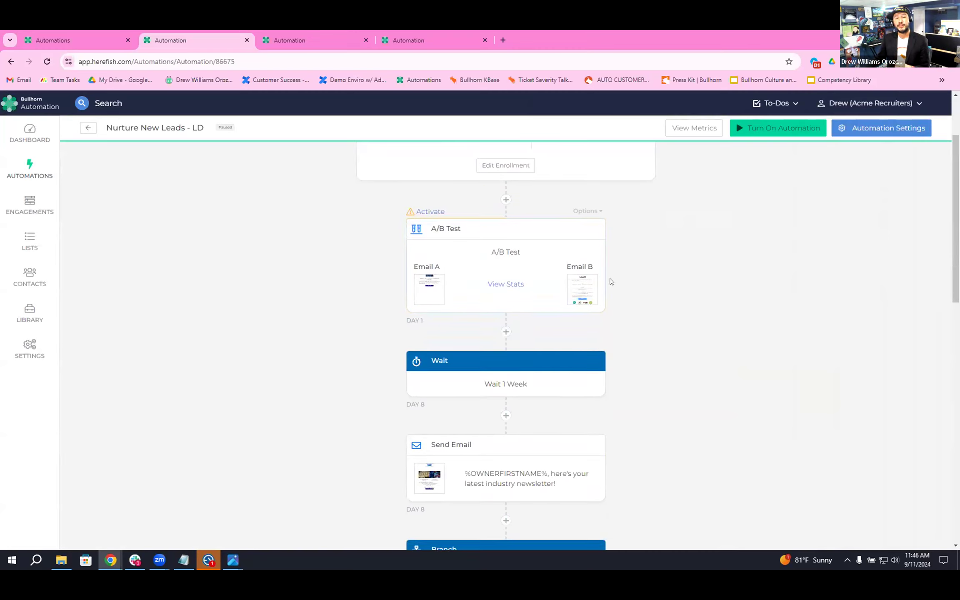
{"action": "left_click", "coordinate": [526, 283]}
{"action": "scroll", "coordinate": [757, 274], "scroll_direction": "down", "scroll_amount": 1}
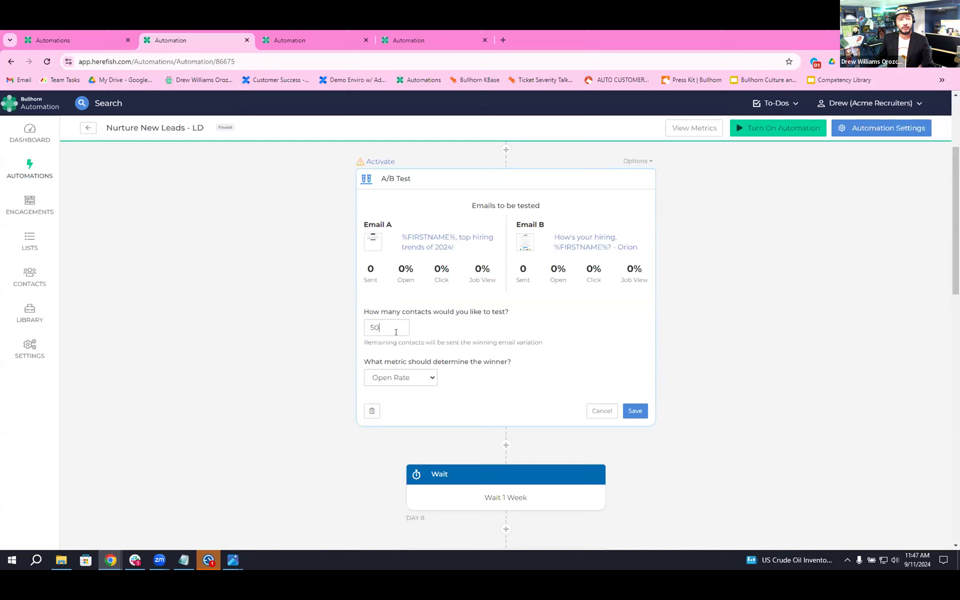
Review the winner metric choices in the A/B Test step and close the step without saving
{"action": "scroll", "coordinate": [492, 346], "scroll_direction": "down", "scroll_amount": 1}
{"action": "left_click", "coordinate": [427, 330]}
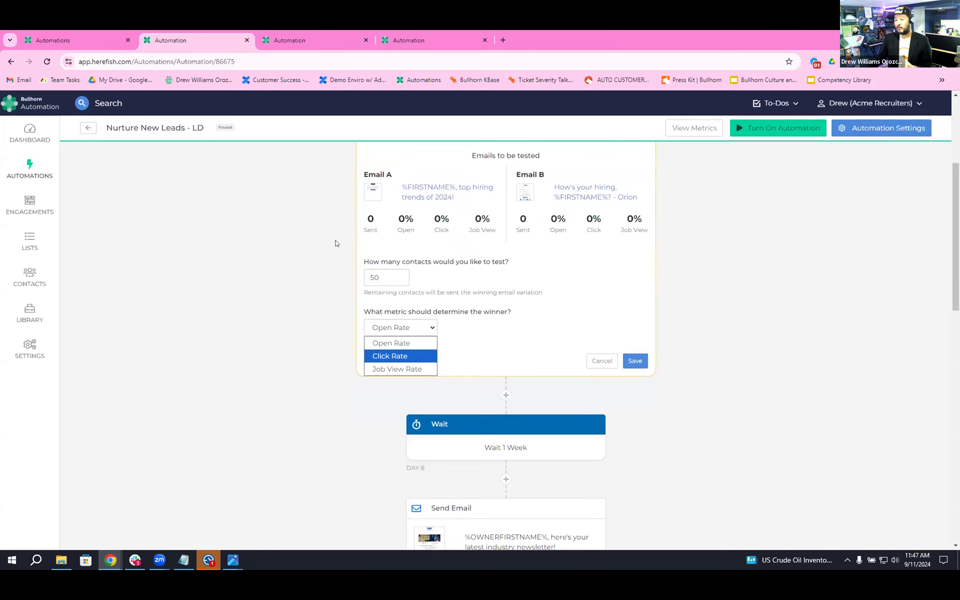
{"action": "left_click", "coordinate": [476, 325]}
{"action": "left_click", "coordinate": [598, 361]}
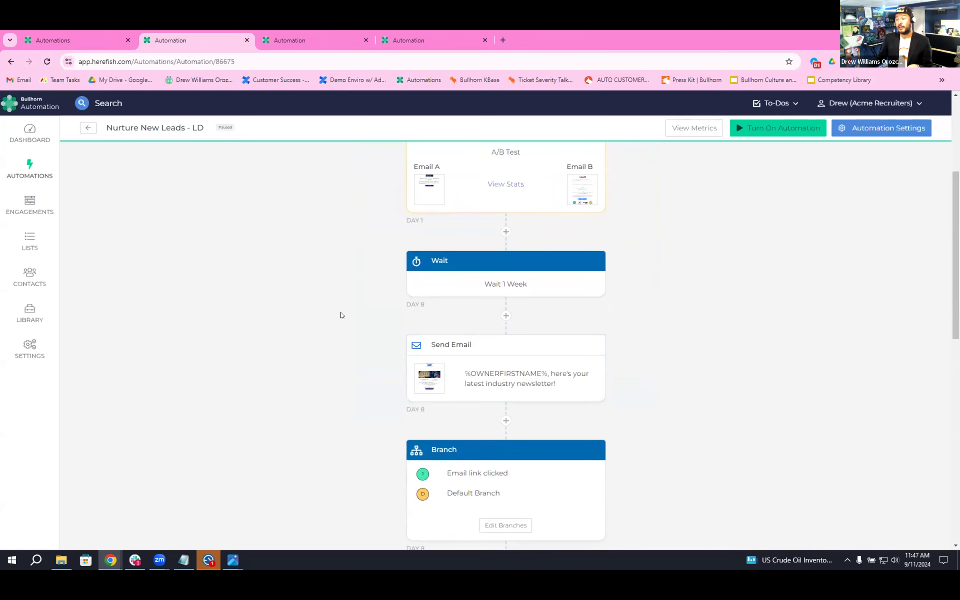
Open the Update Lead step that sets Lead Status to Qualifying and review the status values it can assign
{"action": "scroll", "coordinate": [339, 315], "scroll_direction": "down", "scroll_amount": 15}
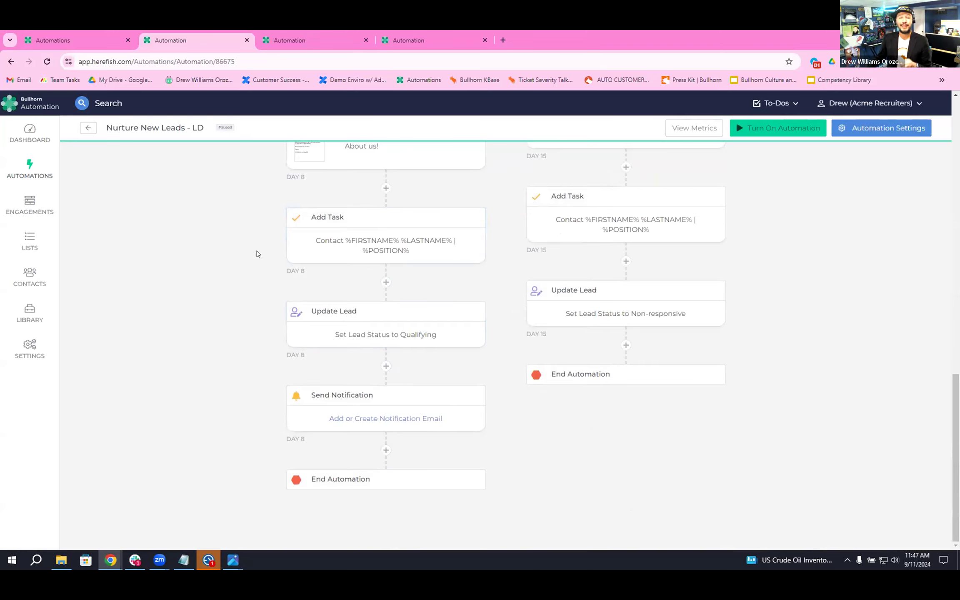
{"action": "mouse_move", "coordinate": [324, 346]}
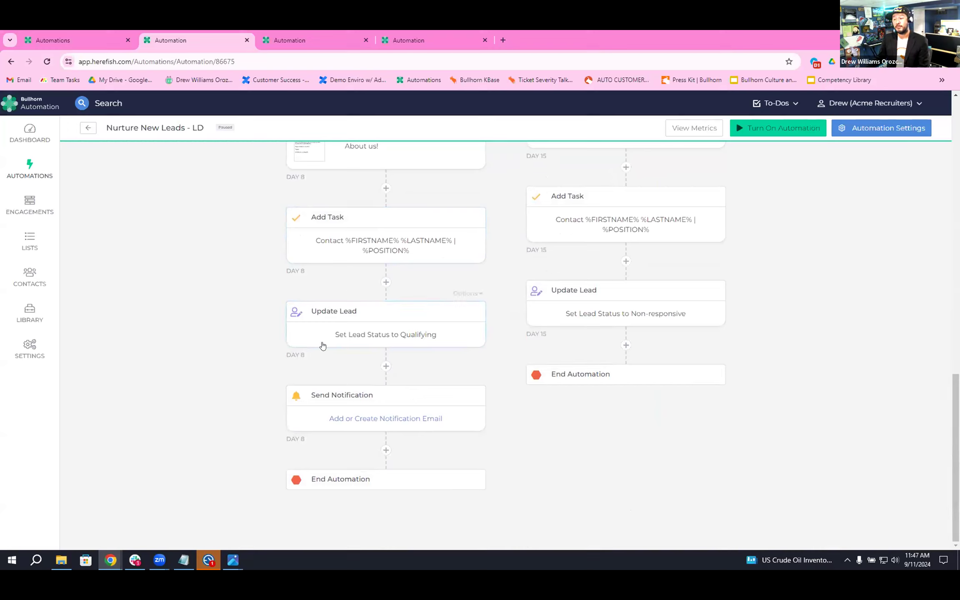
{"action": "left_click", "coordinate": [352, 332]}
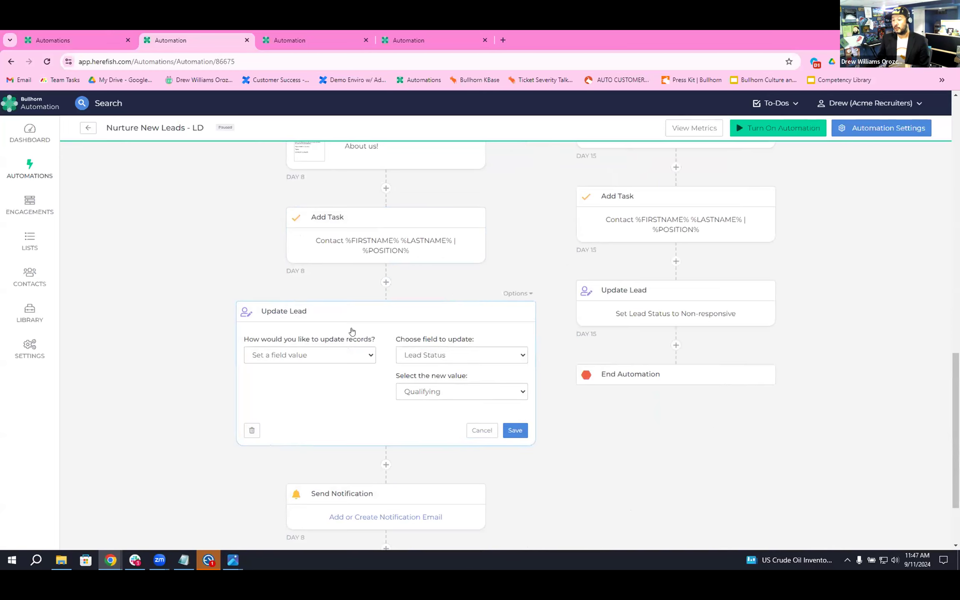
{"action": "left_click", "coordinate": [483, 392]}
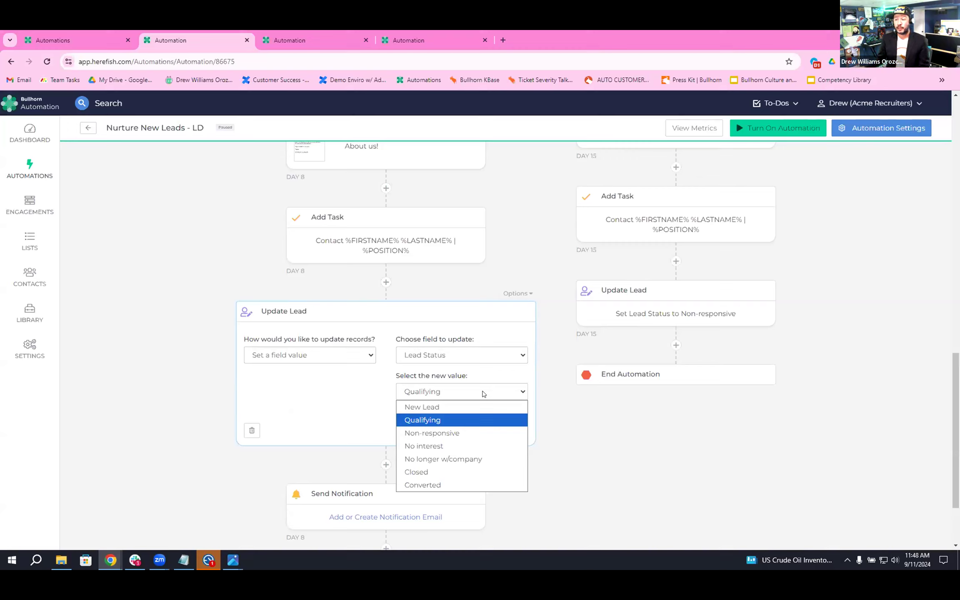
{"action": "left_click", "coordinate": [483, 394]}
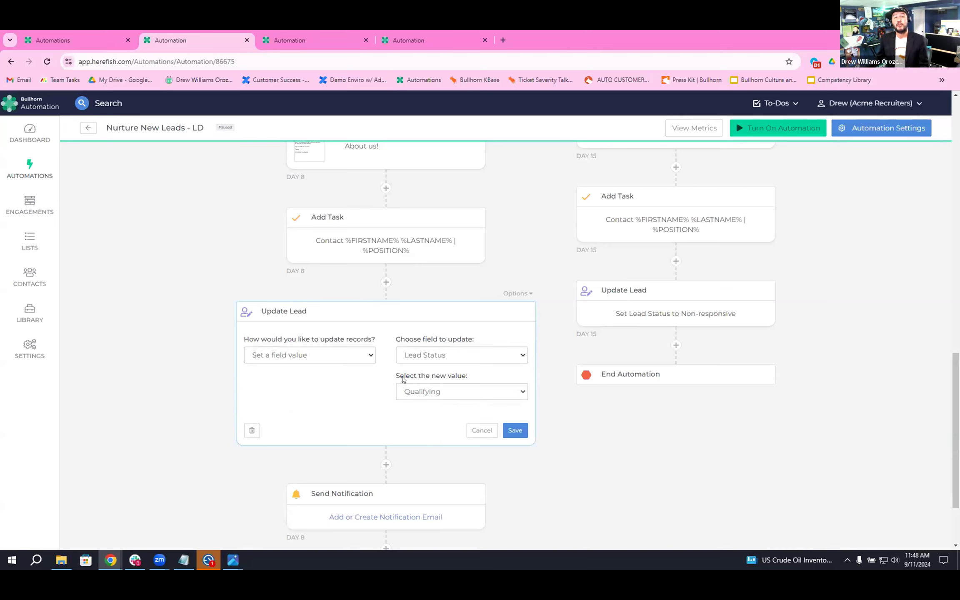
{"action": "scroll", "coordinate": [357, 336], "scroll_direction": "down", "scroll_amount": 1}
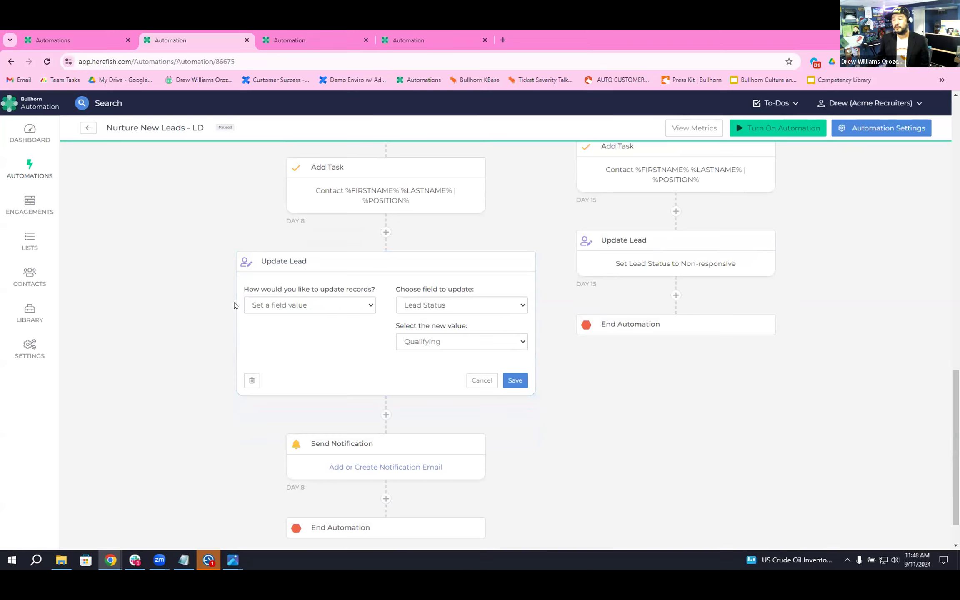
{"action": "scroll", "coordinate": [318, 330], "scroll_direction": "up", "scroll_amount": 2}
{"action": "scroll", "coordinate": [318, 330], "scroll_direction": "down", "scroll_amount": 1}
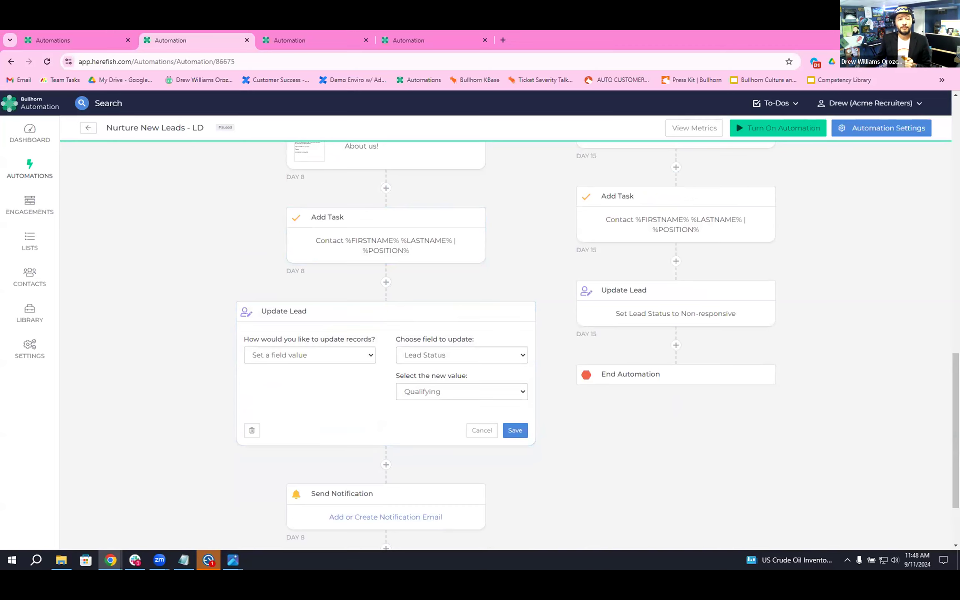
{"action": "scroll", "coordinate": [408, 370], "scroll_direction": "down", "scroll_amount": 2}
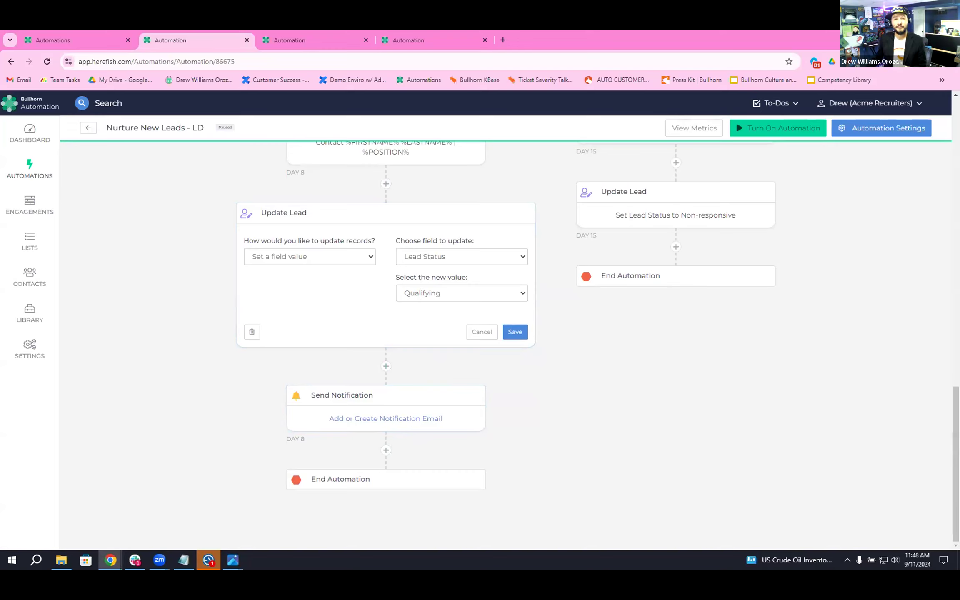
Reopen the new automation setup from the Automations list and select the Tallann Resources 10 week sales process blueprint
{"action": "left_click", "coordinate": [324, 36]}
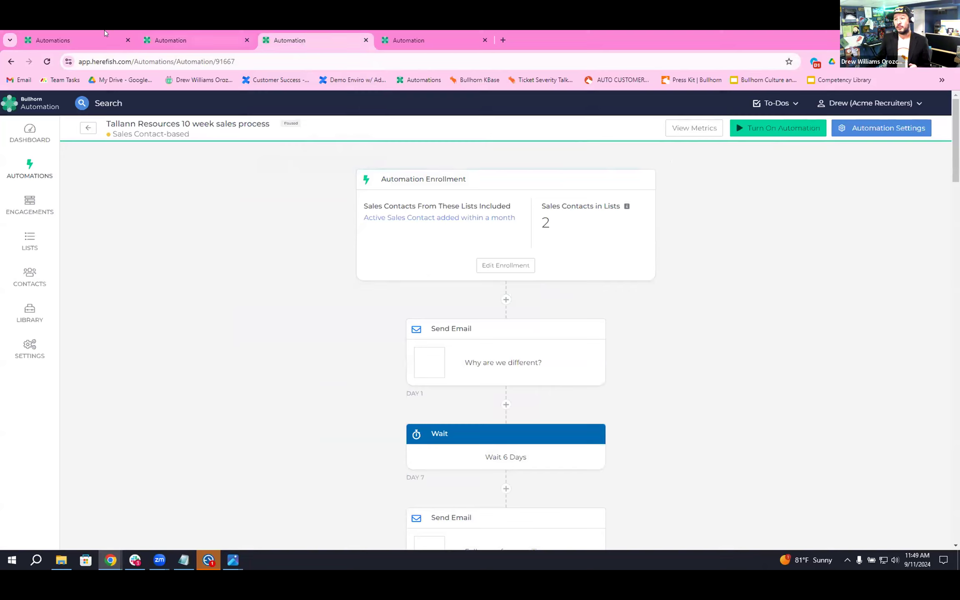
{"action": "left_click", "coordinate": [73, 34]}
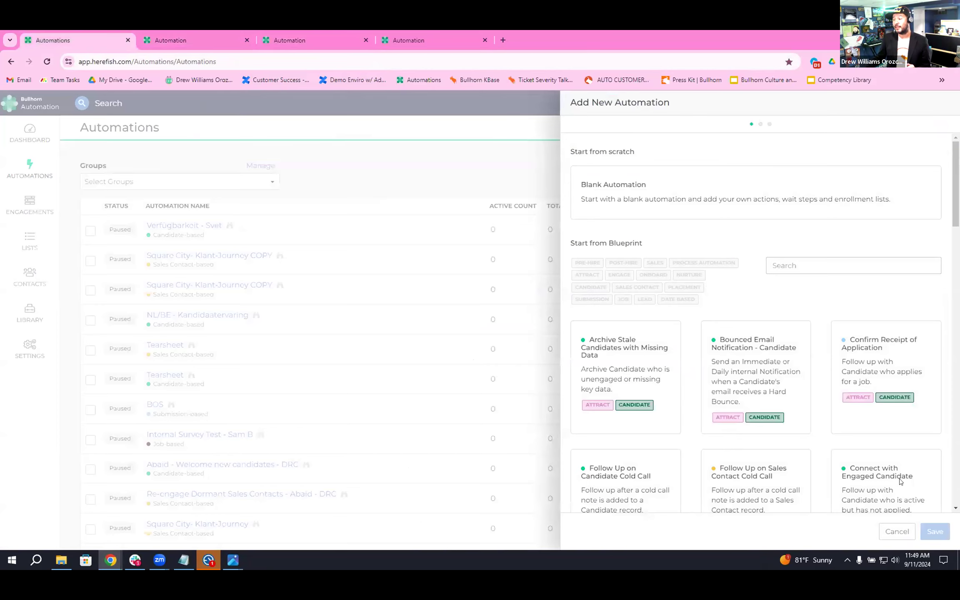
{"action": "left_click", "coordinate": [897, 532]}
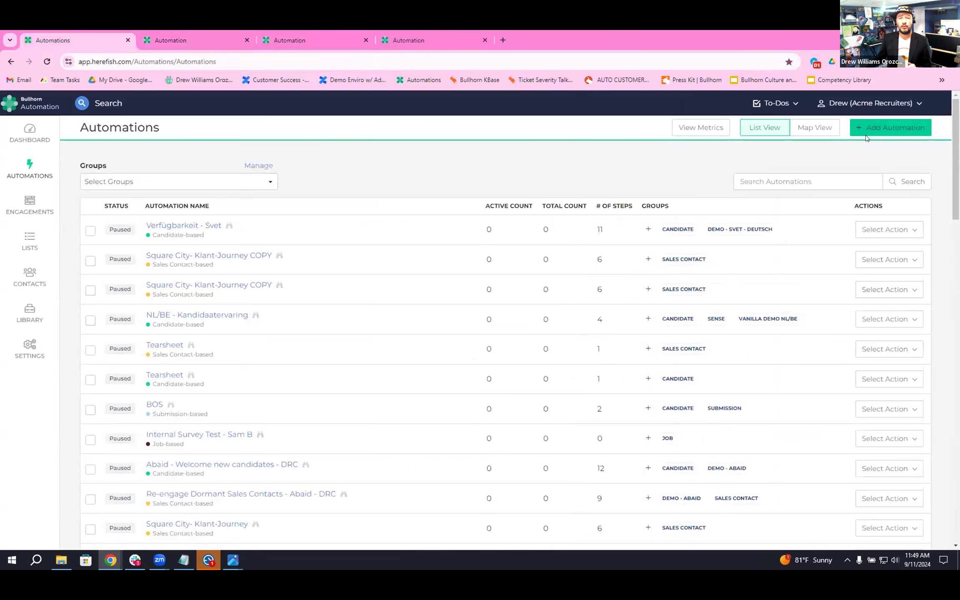
{"action": "left_click", "coordinate": [870, 132]}
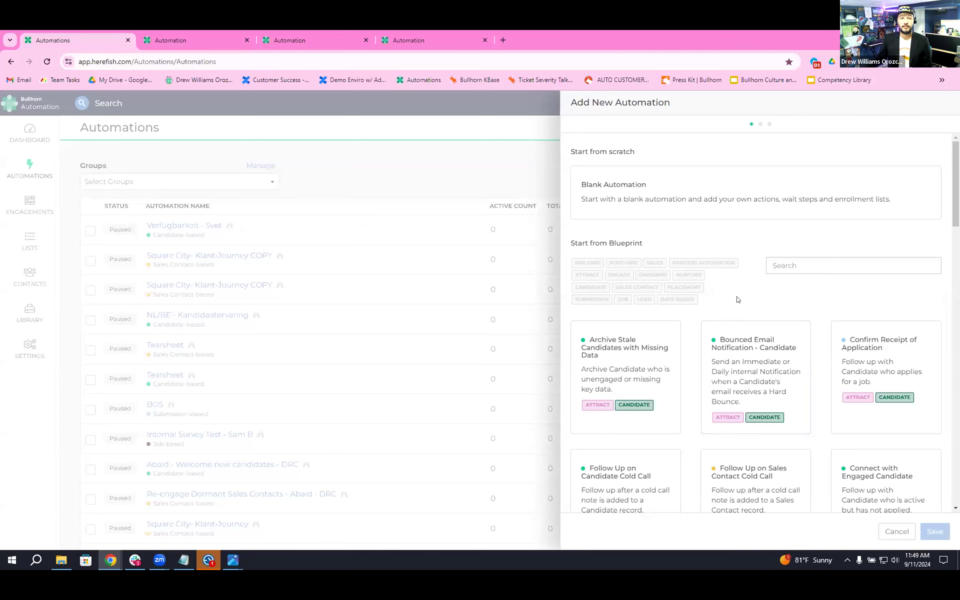
{"action": "scroll", "coordinate": [737, 300], "scroll_direction": "down", "scroll_amount": 15}
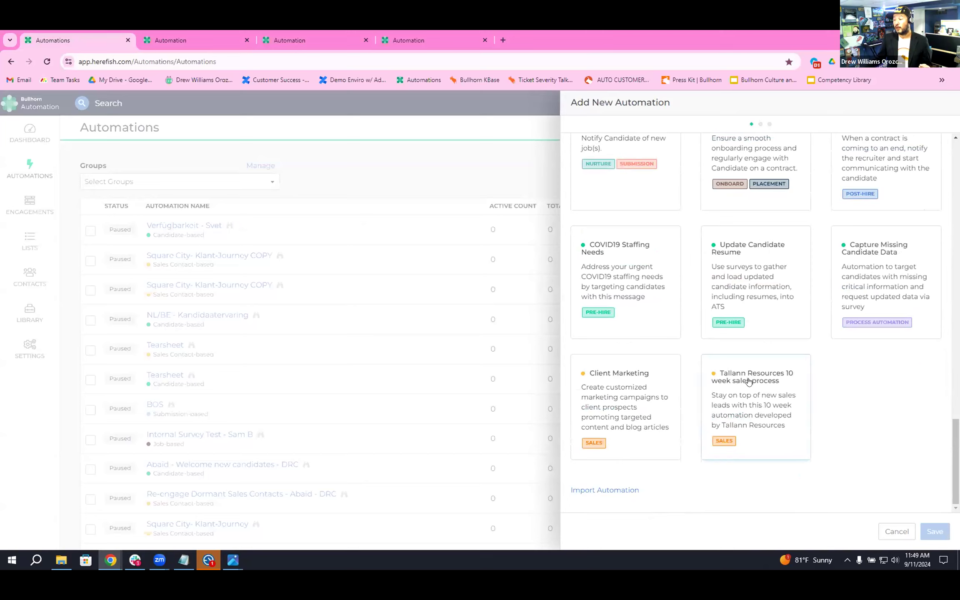
{"action": "left_click", "coordinate": [772, 415]}
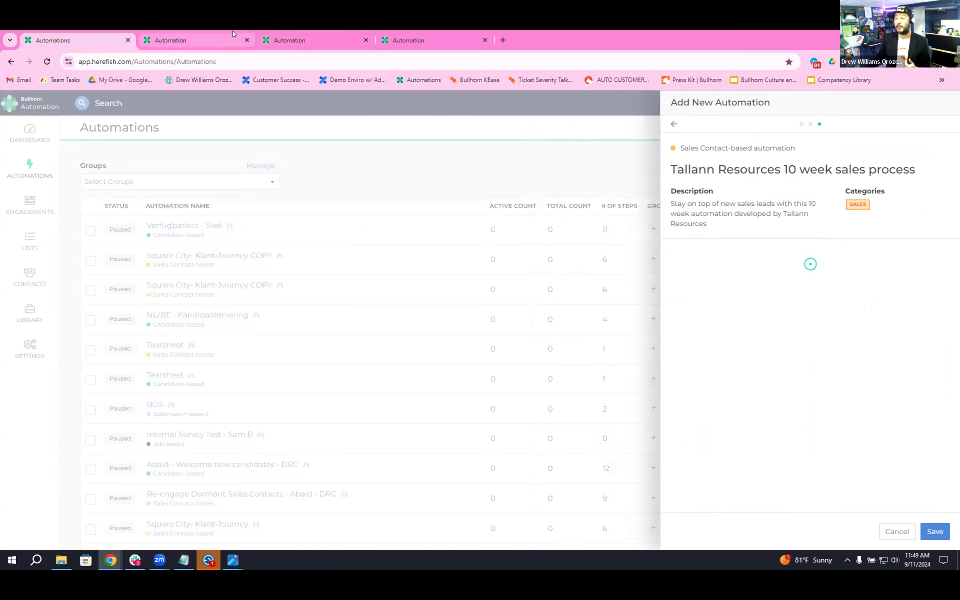
Switch to the existing Tallann Resources 10 week sales process automation and examine its sequence of emails, waits and notifications
{"action": "left_click", "coordinate": [320, 38]}
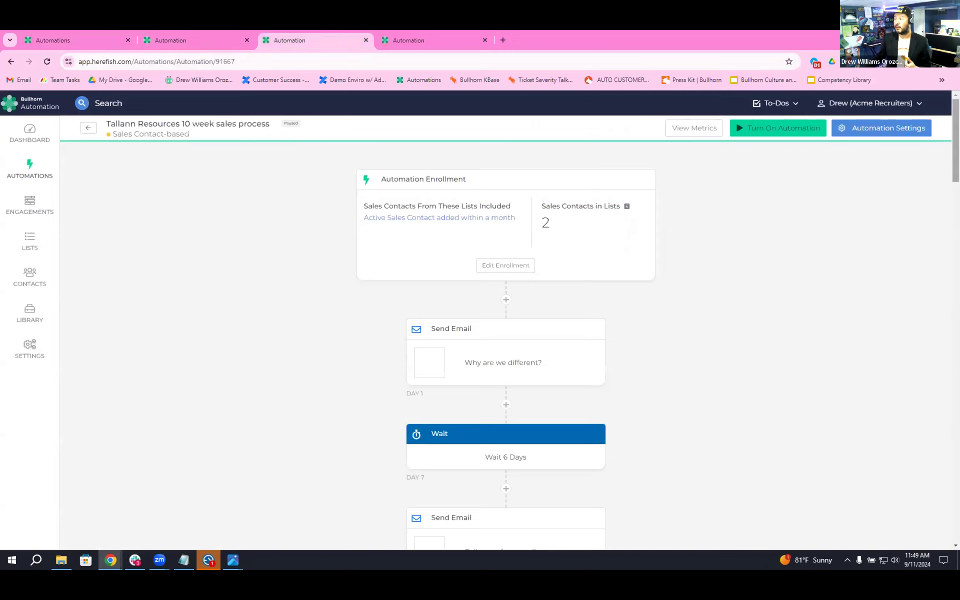
{"action": "scroll", "coordinate": [506, 333], "scroll_direction": "down", "scroll_amount": 10}
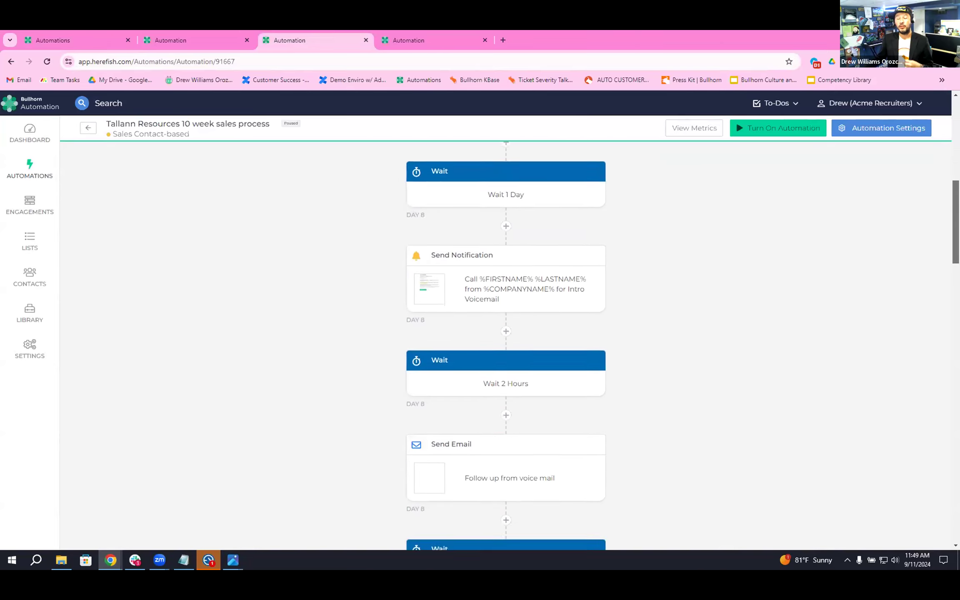
{"action": "scroll", "coordinate": [506, 346], "scroll_direction": "down", "scroll_amount": 2}
{"action": "scroll", "coordinate": [507, 346], "scroll_direction": "up", "scroll_amount": 10}
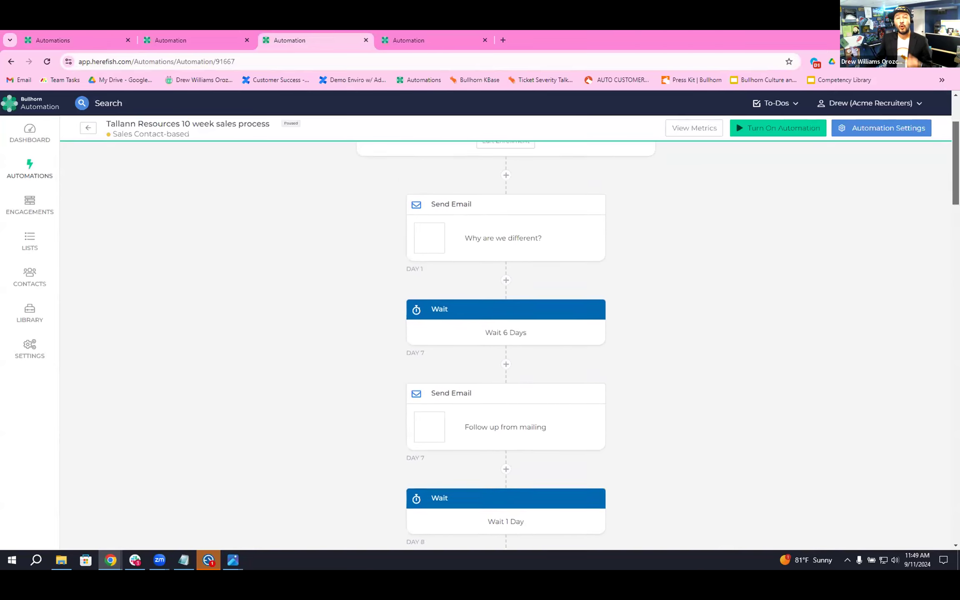
{"action": "scroll", "coordinate": [506, 346], "scroll_direction": "up", "scroll_amount": 3}
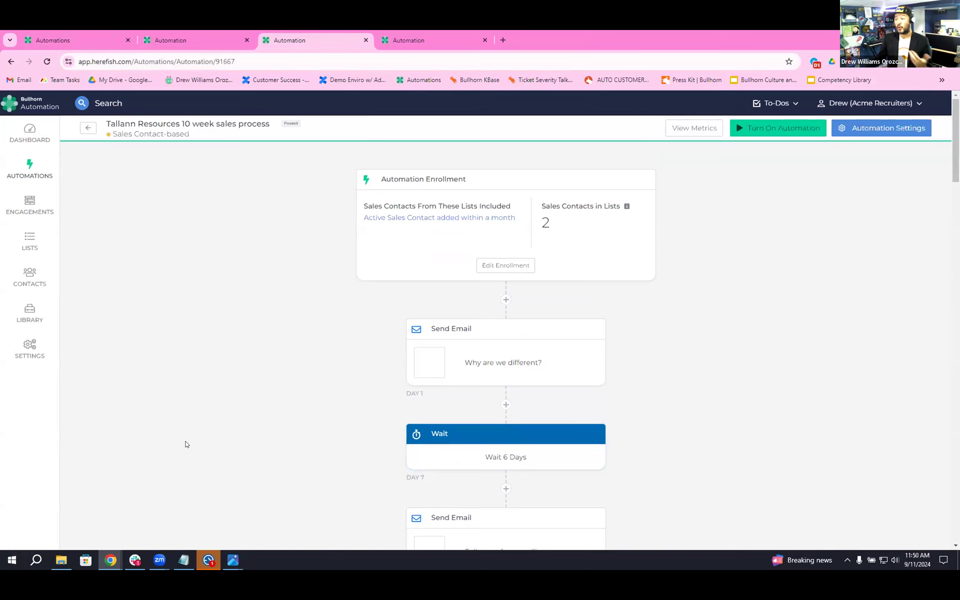
{"action": "scroll", "coordinate": [185, 444], "scroll_direction": "down", "scroll_amount": 4}
{"action": "scroll", "coordinate": [506, 346], "scroll_direction": "down", "scroll_amount": 19}
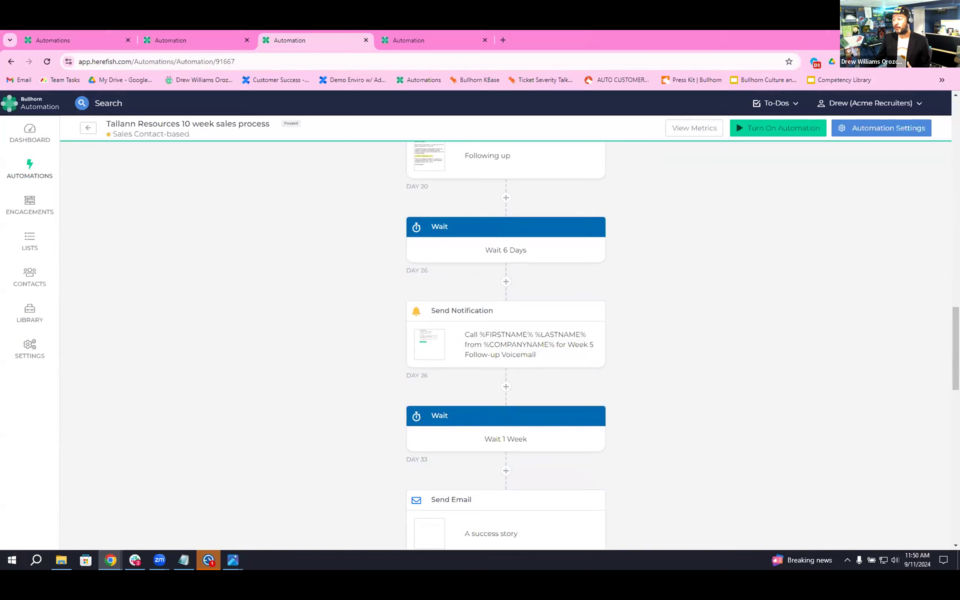
{"action": "scroll", "coordinate": [956, 350], "scroll_direction": "down", "scroll_amount": 1}
{"action": "scroll", "coordinate": [506, 346], "scroll_direction": "down", "scroll_amount": 5}
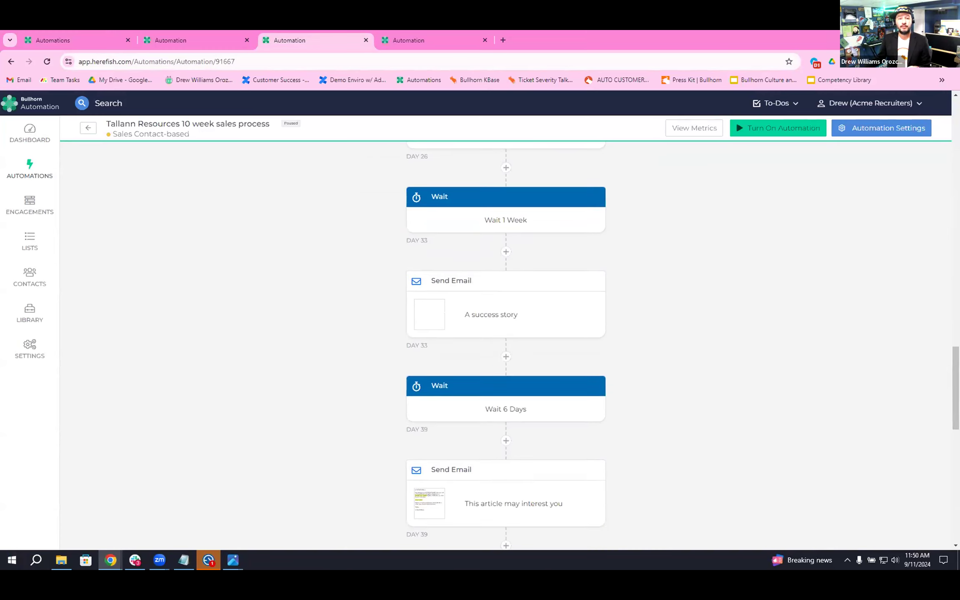
{"action": "left_click_drag", "start_coordinate": [956, 392], "coordinate": [940, 150]}
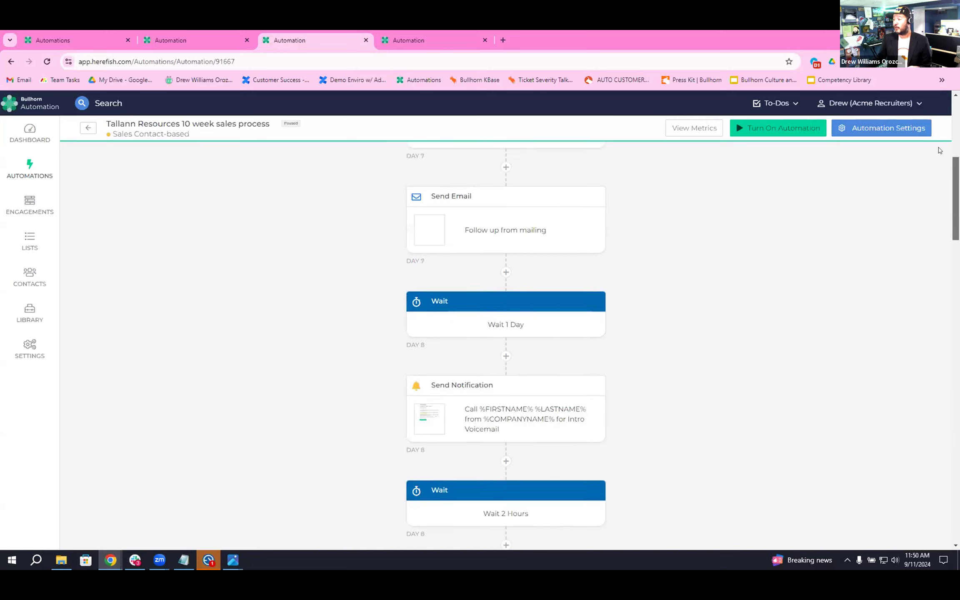
{"action": "scroll", "coordinate": [451, 290], "scroll_direction": "up", "scroll_amount": 8}
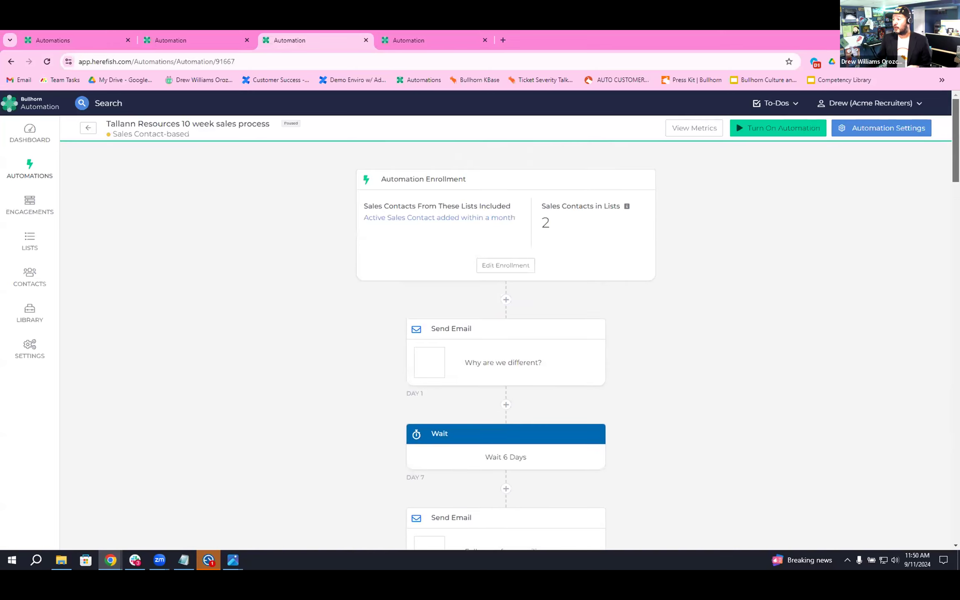
Open the Active Sales Contact added within a month list, review the fields available for its date condition, and leave without saving
{"action": "left_click", "coordinate": [439, 226]}
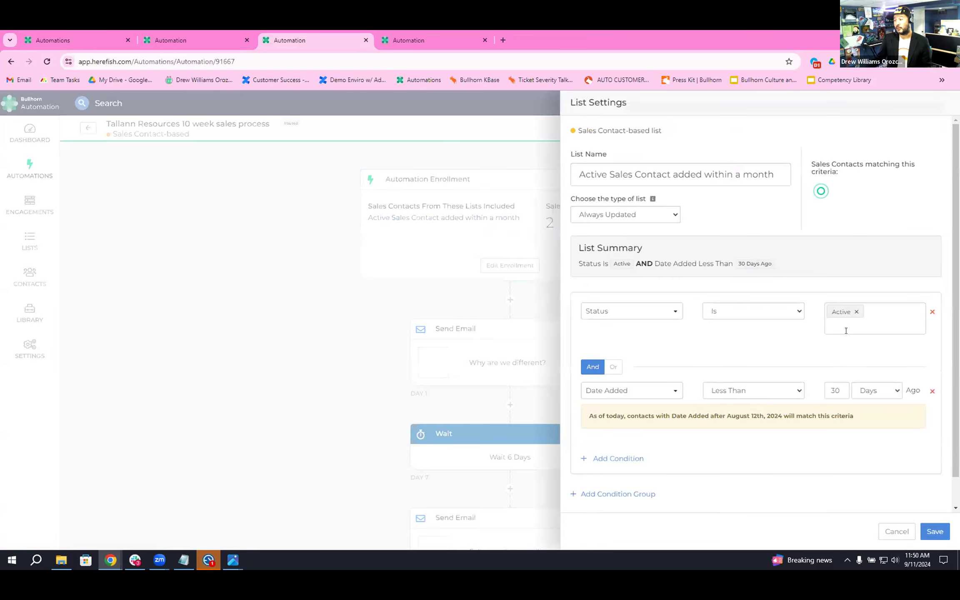
{"action": "scroll", "coordinate": [824, 331], "scroll_direction": "down", "scroll_amount": 1}
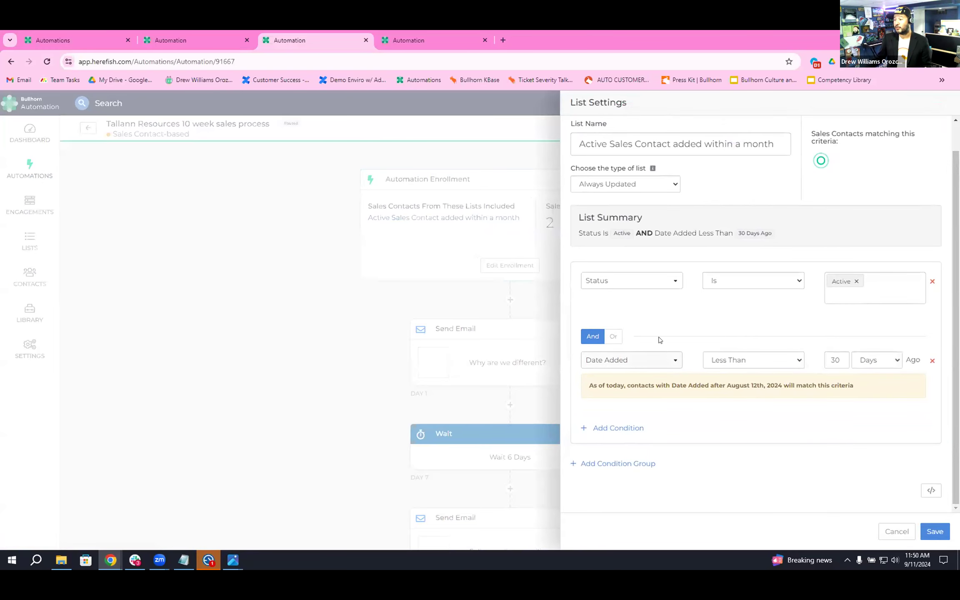
{"action": "left_click", "coordinate": [649, 362]}
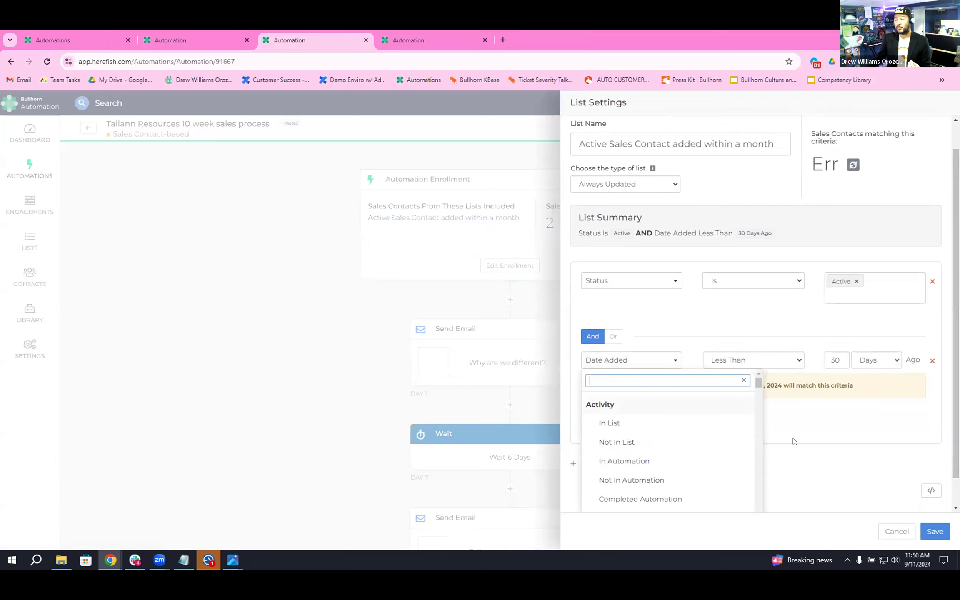
{"action": "scroll", "coordinate": [833, 442], "scroll_direction": "down", "scroll_amount": 1}
{"action": "left_click_drag", "start_coordinate": [759, 355], "coordinate": [758, 354]}
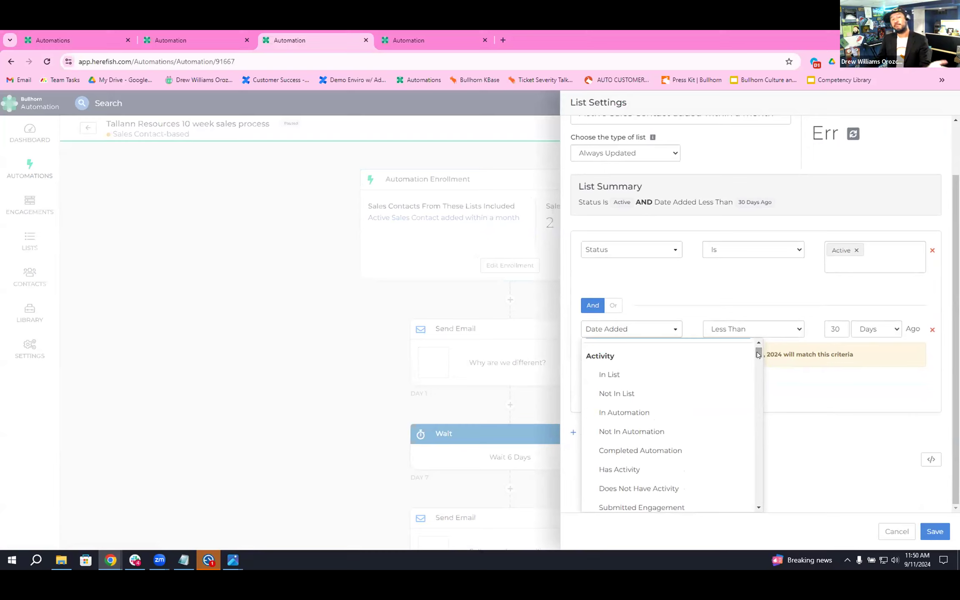
{"action": "scroll", "coordinate": [758, 357], "scroll_direction": "down", "scroll_amount": 2}
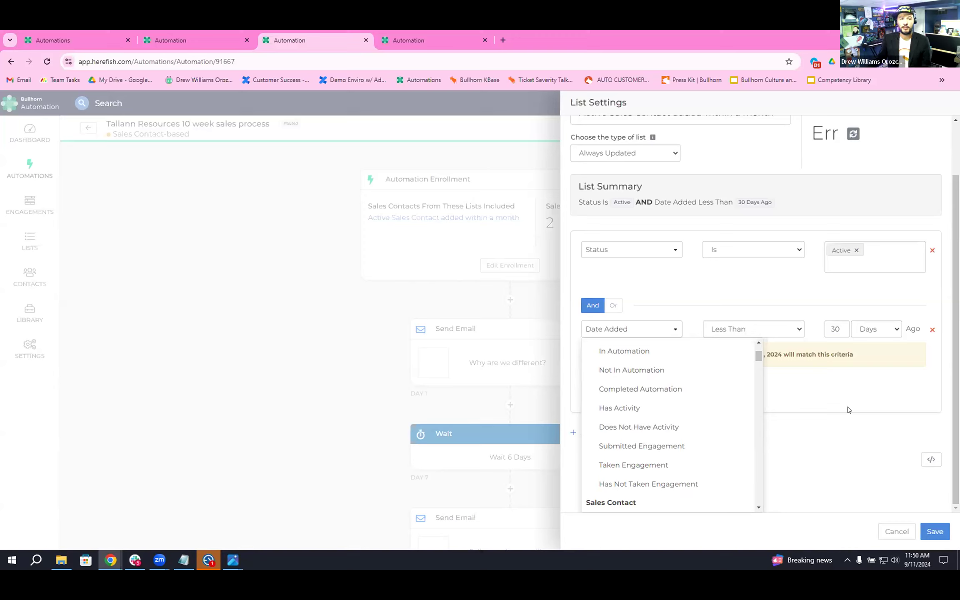
{"action": "left_click", "coordinate": [896, 532]}
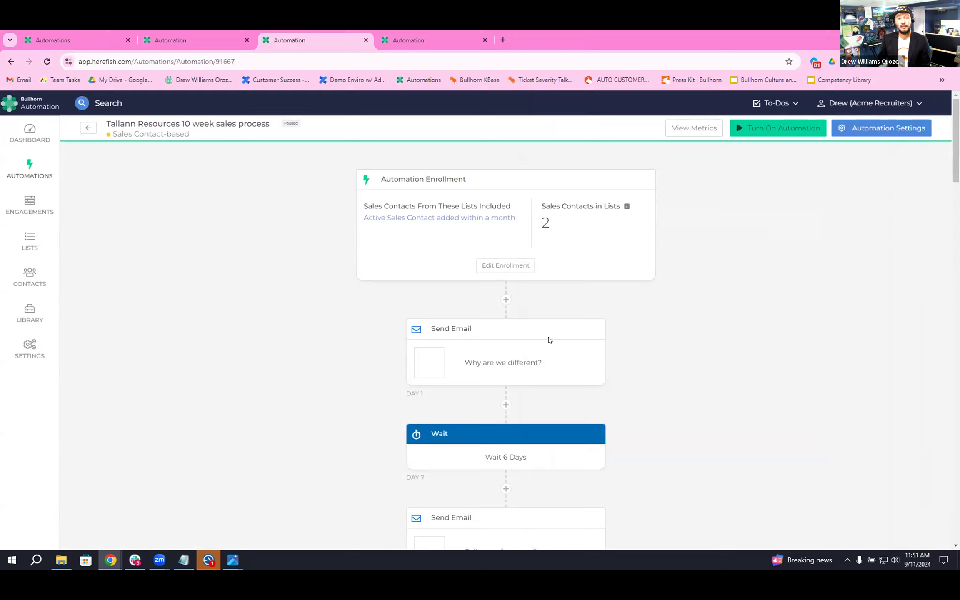
Open the Intro Voicemail call notification and the Persistent without being a pest email from the Tallann Resources 10 week sales process
{"action": "scroll", "coordinate": [725, 315], "scroll_direction": "down", "scroll_amount": 10}
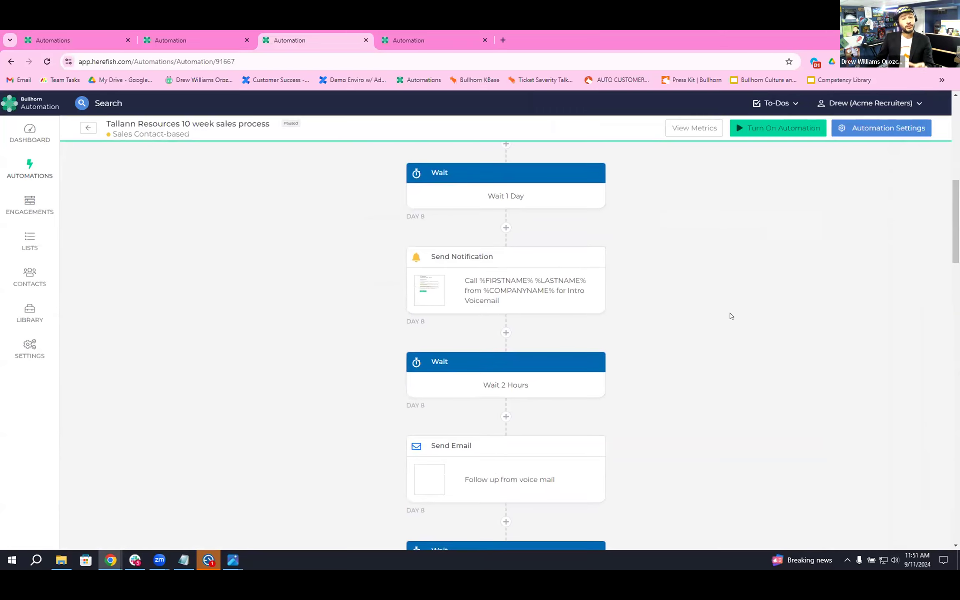
{"action": "mouse_move", "coordinate": [522, 281]}
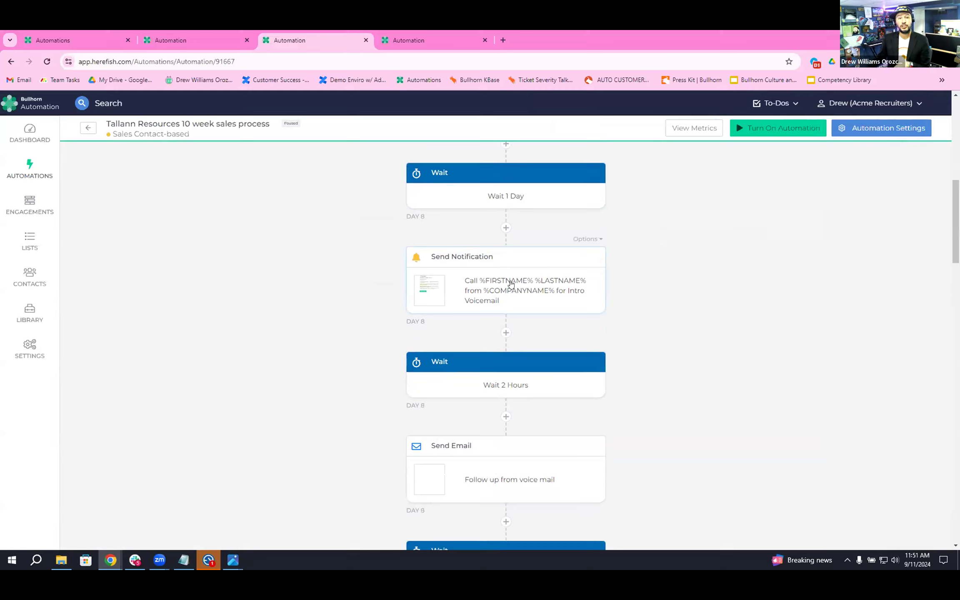
{"action": "left_click", "coordinate": [511, 283]}
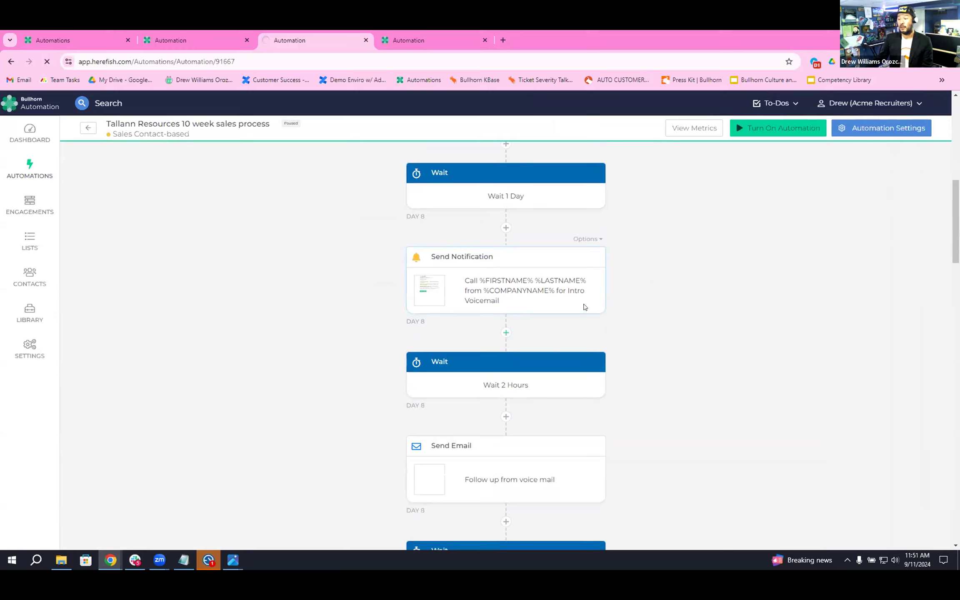
{"action": "left_click", "coordinate": [426, 37]}
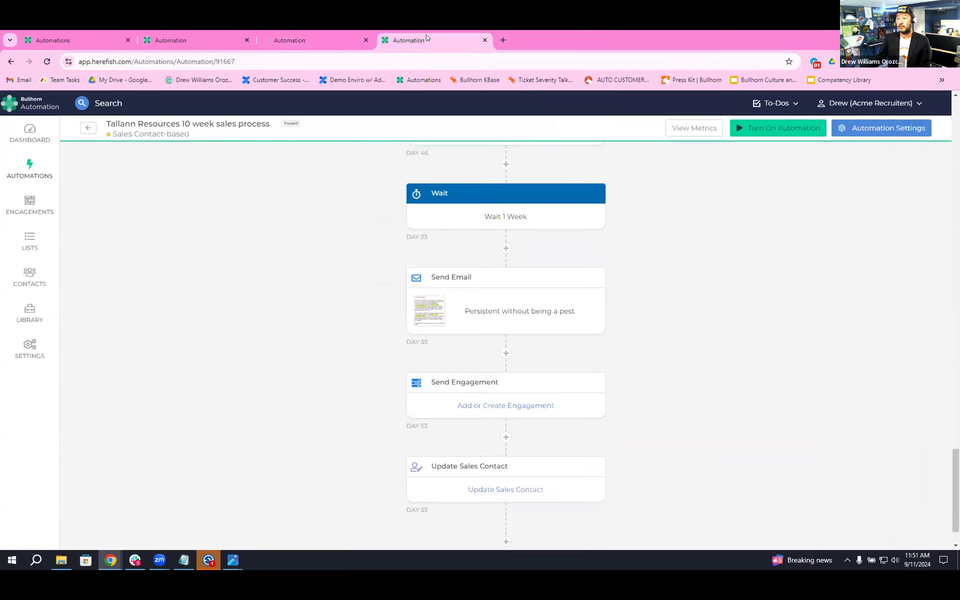
{"action": "left_click", "coordinate": [493, 311]}
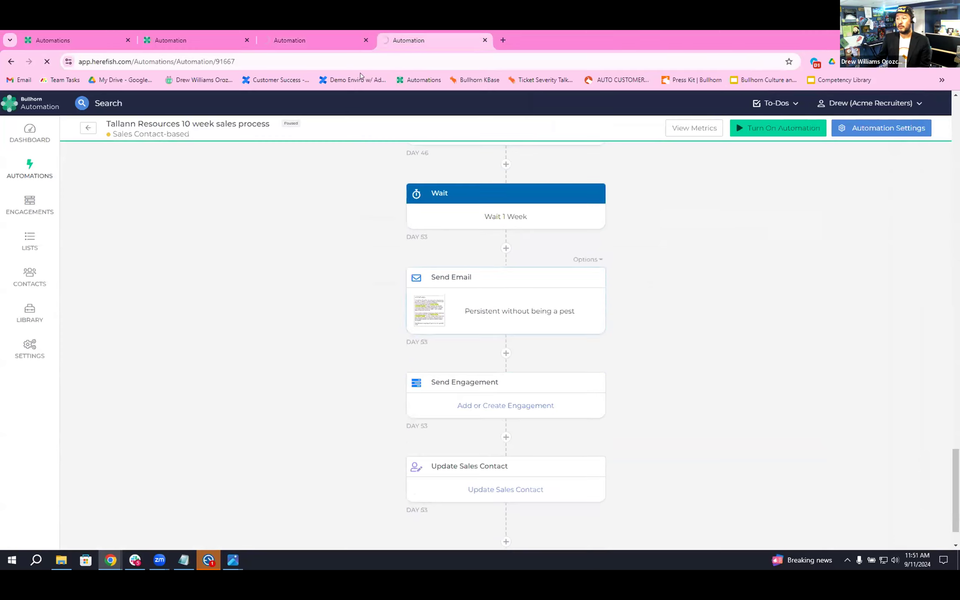
{"action": "left_click", "coordinate": [315, 36]}
{"action": "left_click", "coordinate": [429, 39]}
{"action": "left_click", "coordinate": [317, 40]}
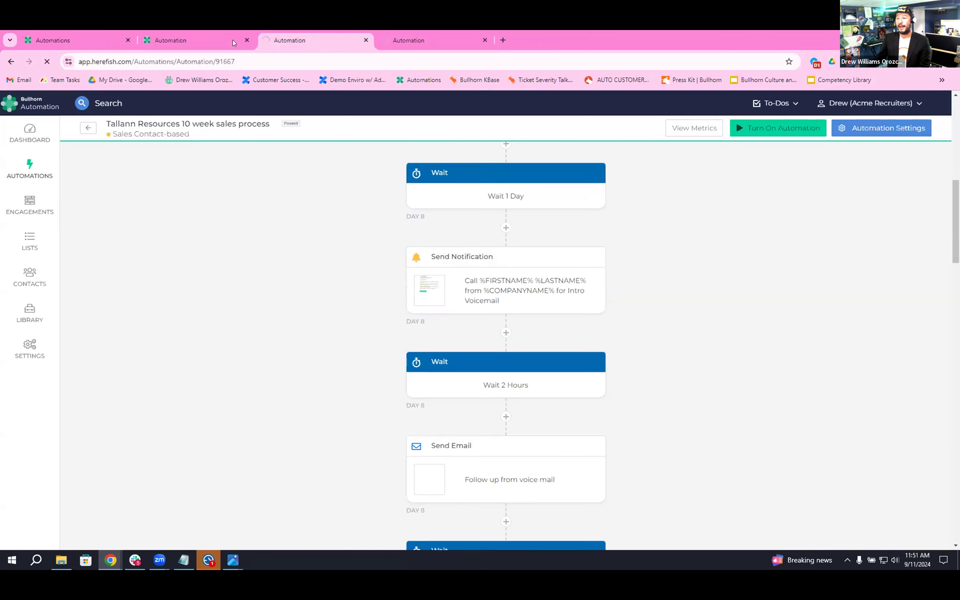
{"action": "left_click", "coordinate": [233, 40]}
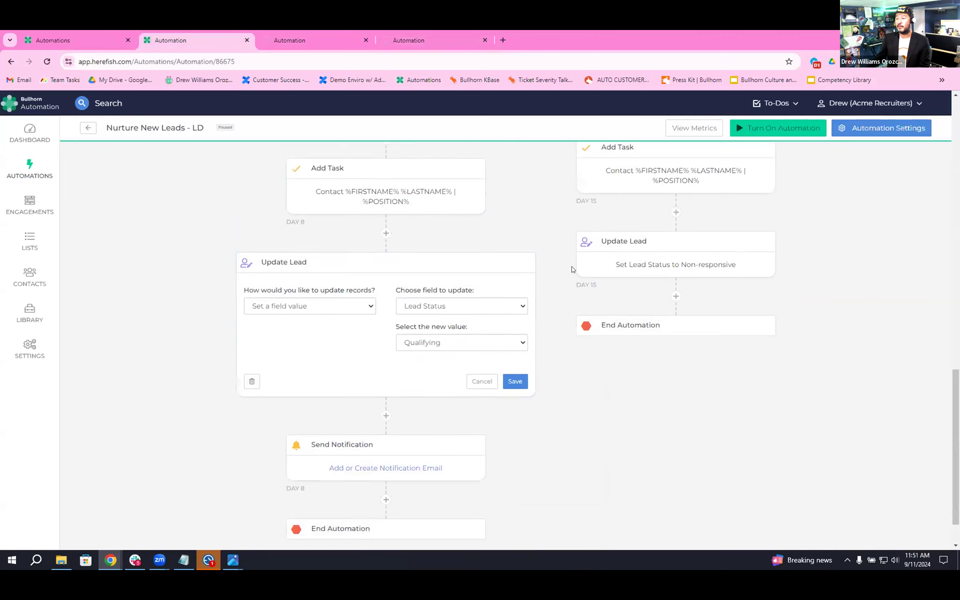
{"action": "left_click", "coordinate": [425, 43]}
{"action": "left_click", "coordinate": [289, 40]}
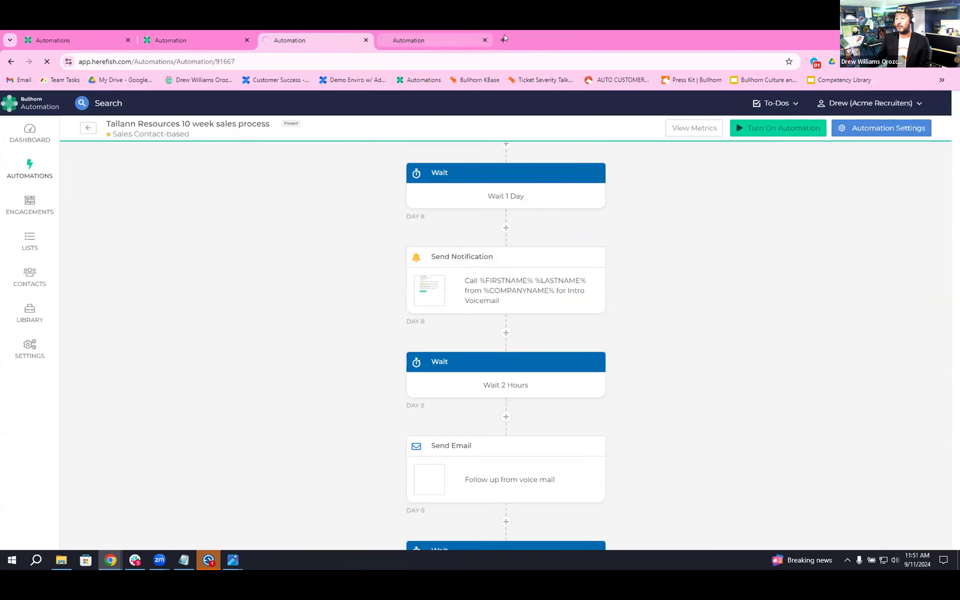
{"action": "left_click", "coordinate": [505, 40]}
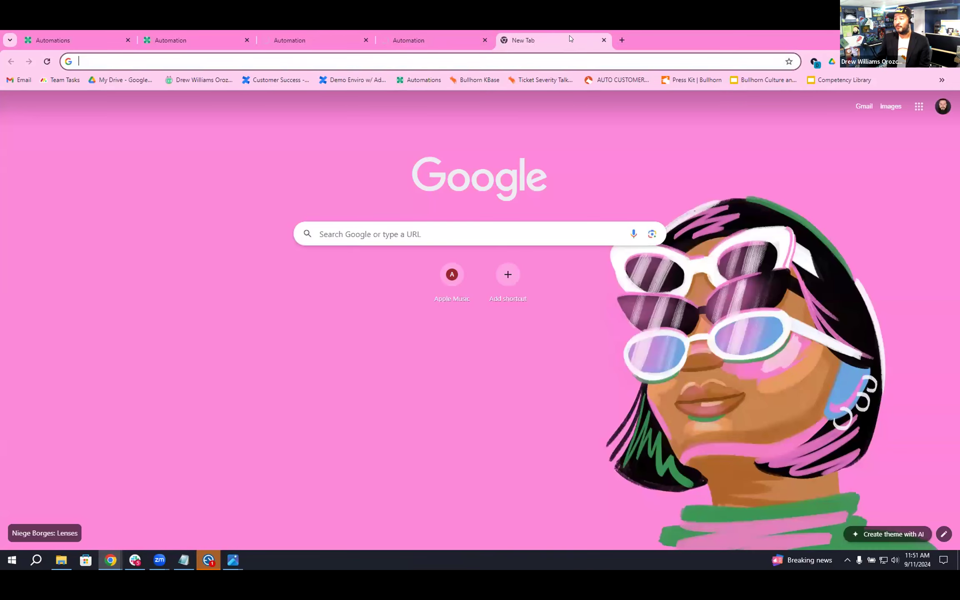
{"action": "left_click", "coordinate": [604, 40]}
{"action": "left_click", "coordinate": [293, 42]}
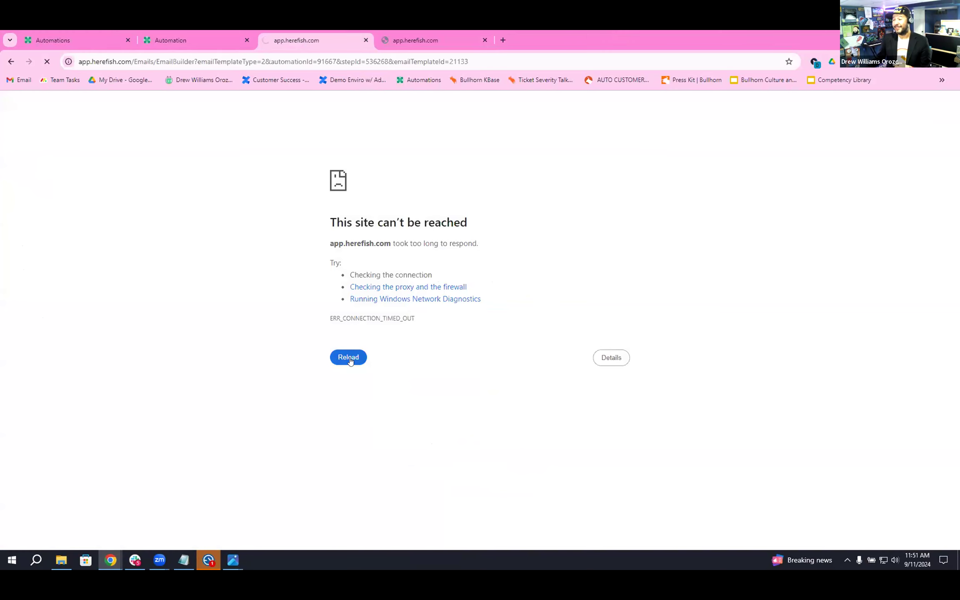
{"action": "left_click", "coordinate": [418, 40]}
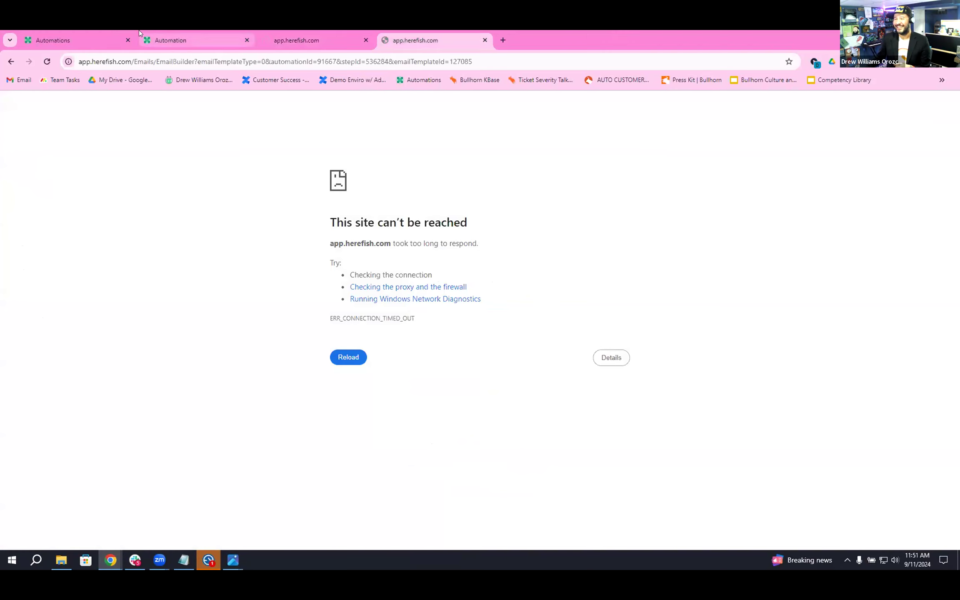
{"action": "left_click", "coordinate": [146, 38]}
{"action": "scroll", "coordinate": [513, 300], "scroll_direction": "down", "scroll_amount": 1}
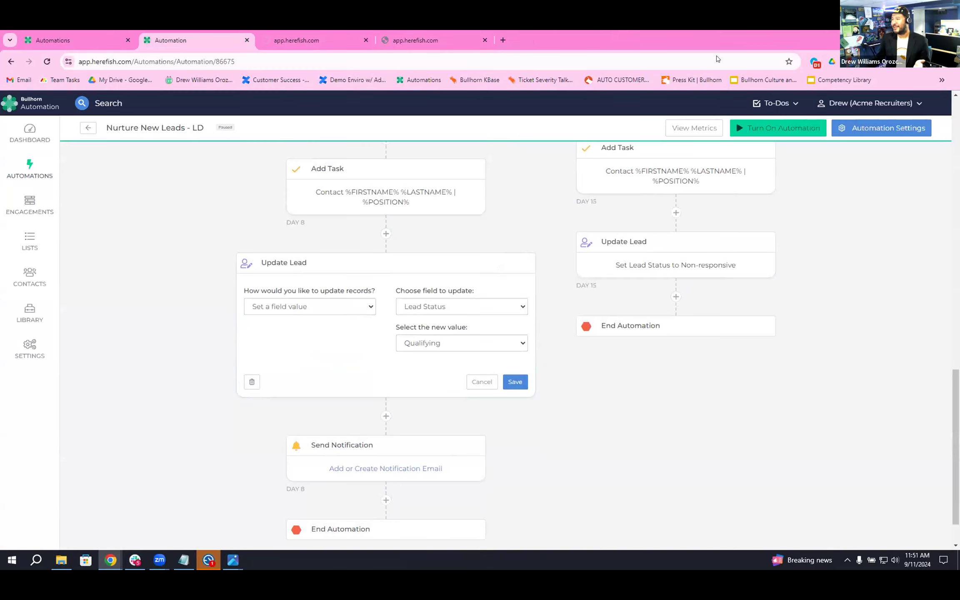
Open the Bullhorn Knowledge Base in a new browser tab and bring up the desktop application that is showing an alert
{"action": "key", "text": "ctrl+t"}
{"action": "left_click", "coordinate": [480, 80]}
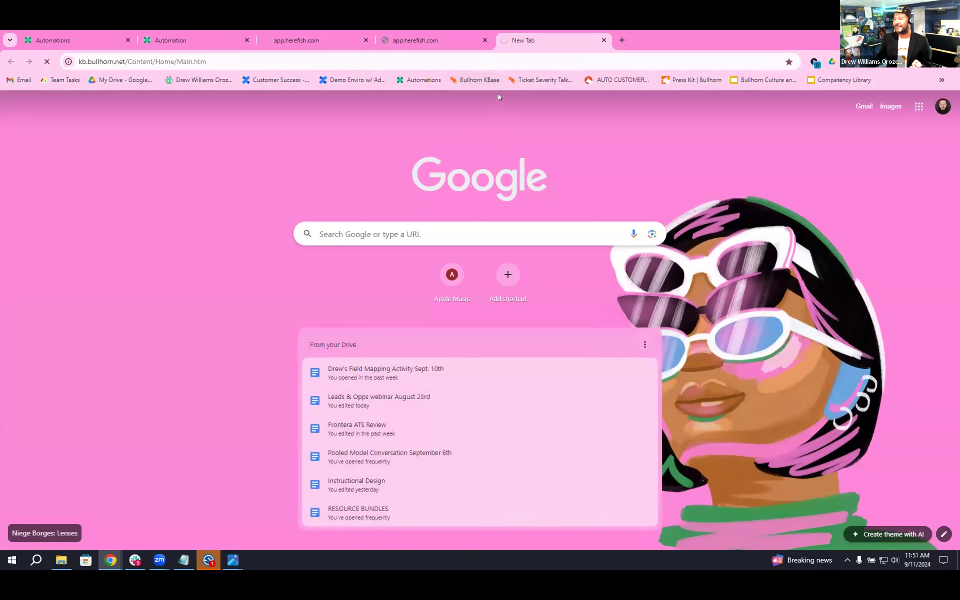
{"action": "left_click", "coordinate": [208, 559]}
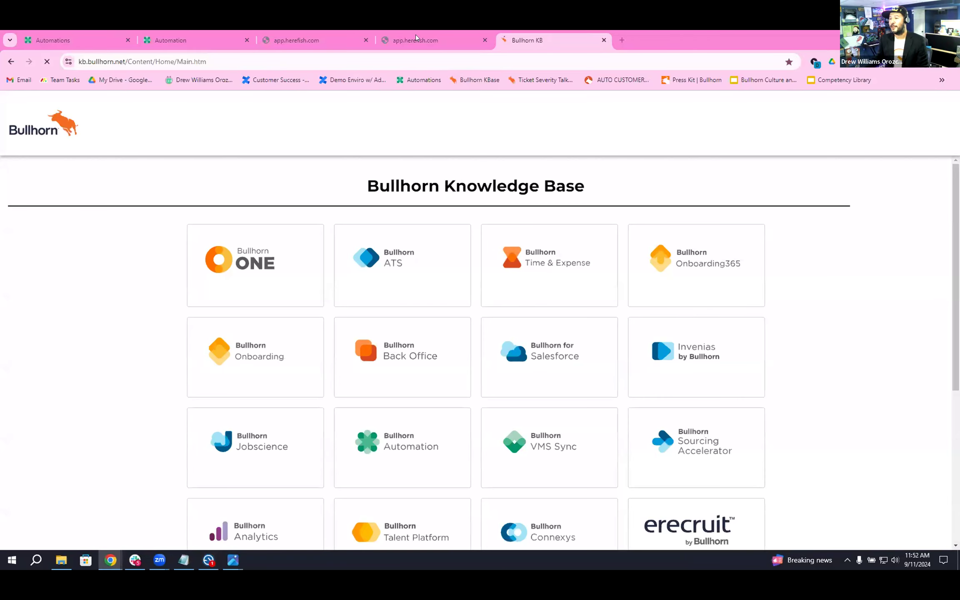
Reload the timed-out email builder pages and view the Persistent without being a pest email and the call notification
{"action": "left_click", "coordinate": [416, 40]}
{"action": "key", "text": "ctrl+shift+Tab"}
{"action": "left_click", "coordinate": [341, 357]}
{"action": "left_click", "coordinate": [442, 40]}
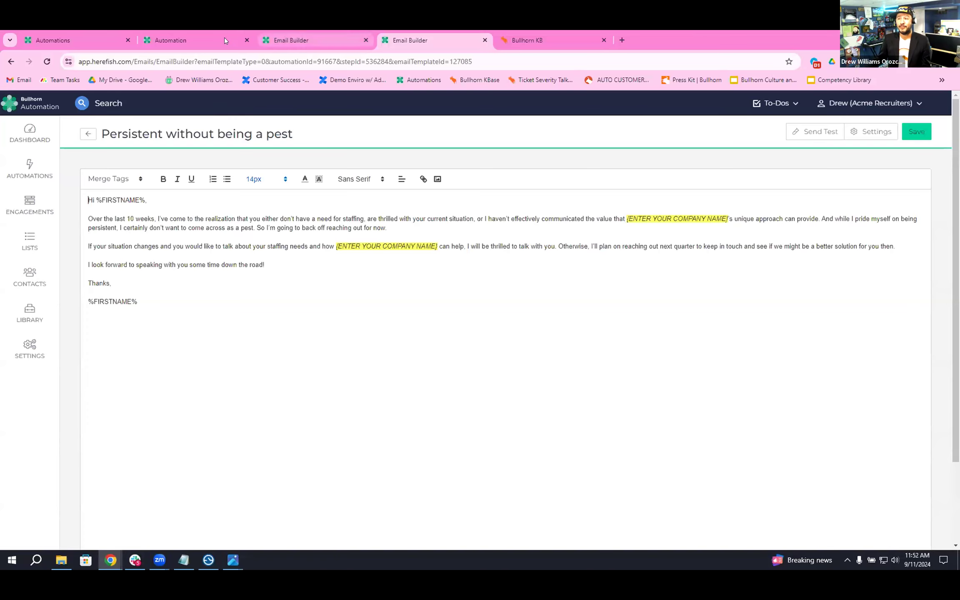
{"action": "left_click", "coordinate": [292, 37]}
{"action": "left_click", "coordinate": [213, 36]}
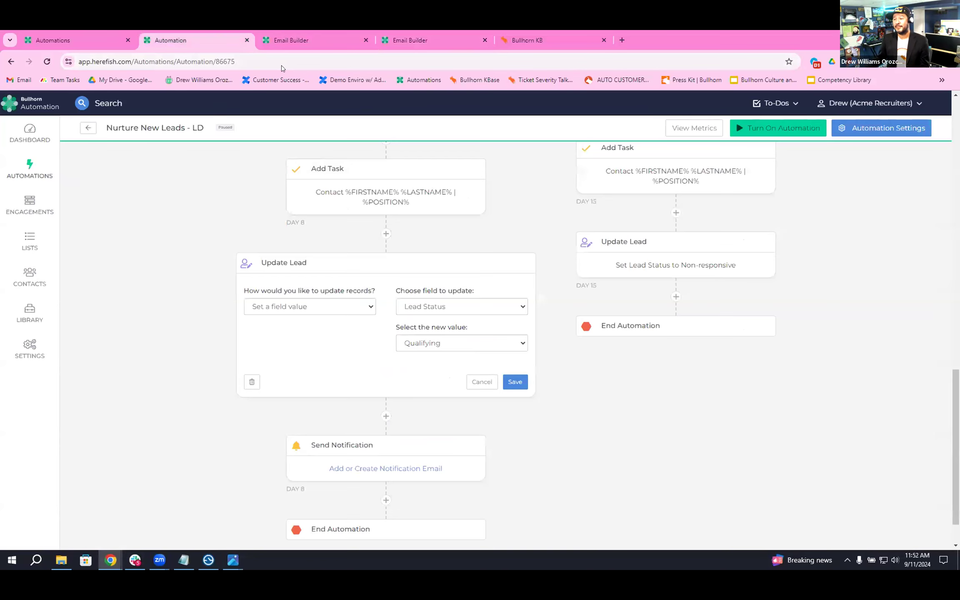
Return from the notification's email builder to the Tallann Resources 10 week sales process and examine its sequence down to the final Update Sales Contact step
{"action": "left_click", "coordinate": [337, 40]}
{"action": "left_click", "coordinate": [85, 138]}
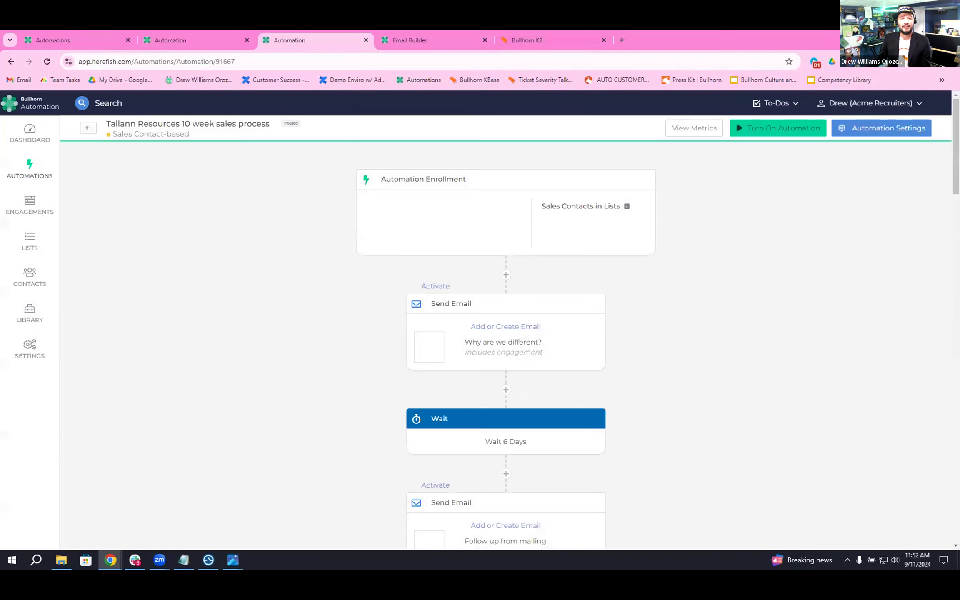
{"action": "scroll", "coordinate": [677, 284], "scroll_direction": "down", "scroll_amount": 15}
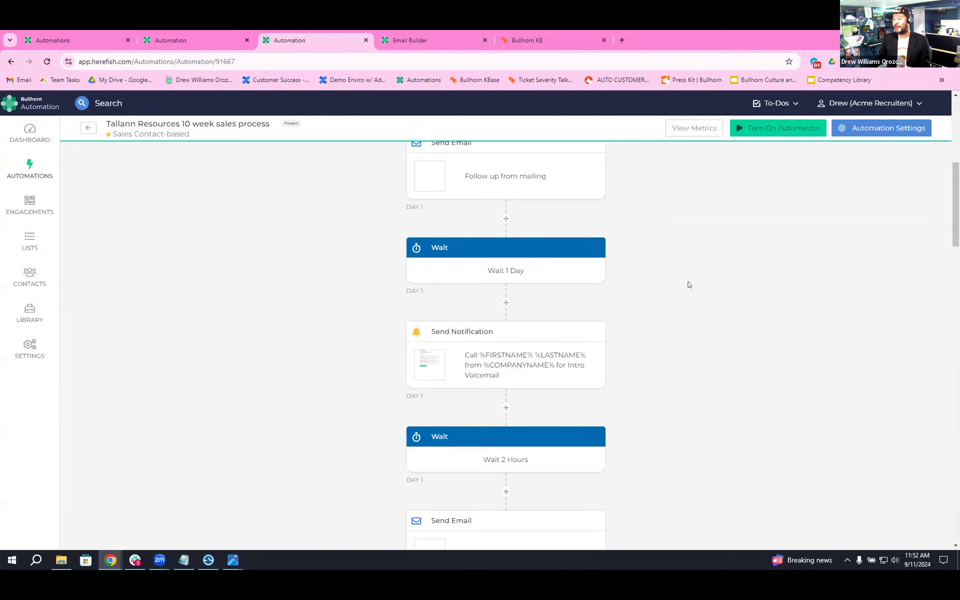
{"action": "scroll", "coordinate": [689, 285], "scroll_direction": "down", "scroll_amount": 15}
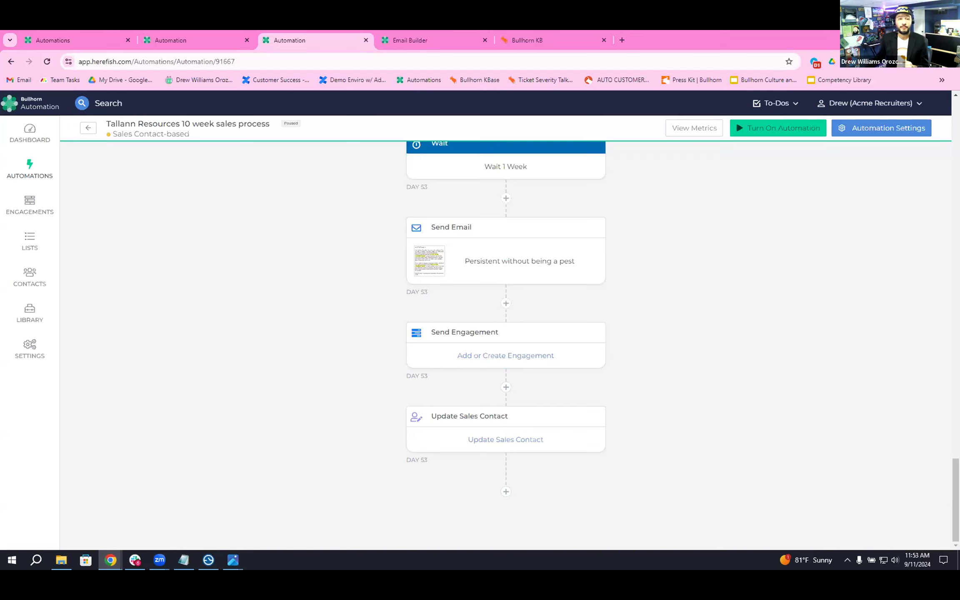
{"action": "scroll", "coordinate": [384, 324], "scroll_direction": "up", "scroll_amount": 10}
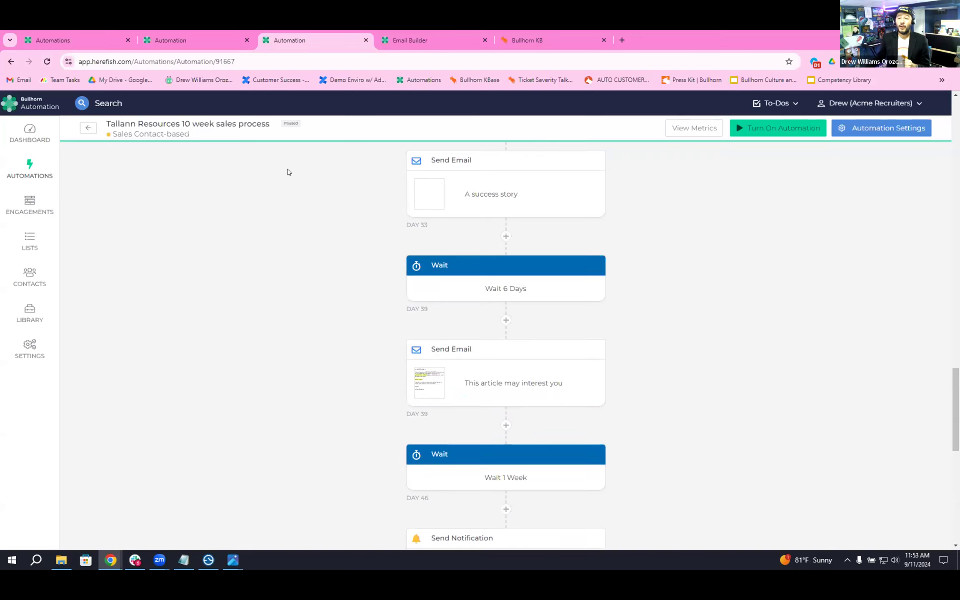